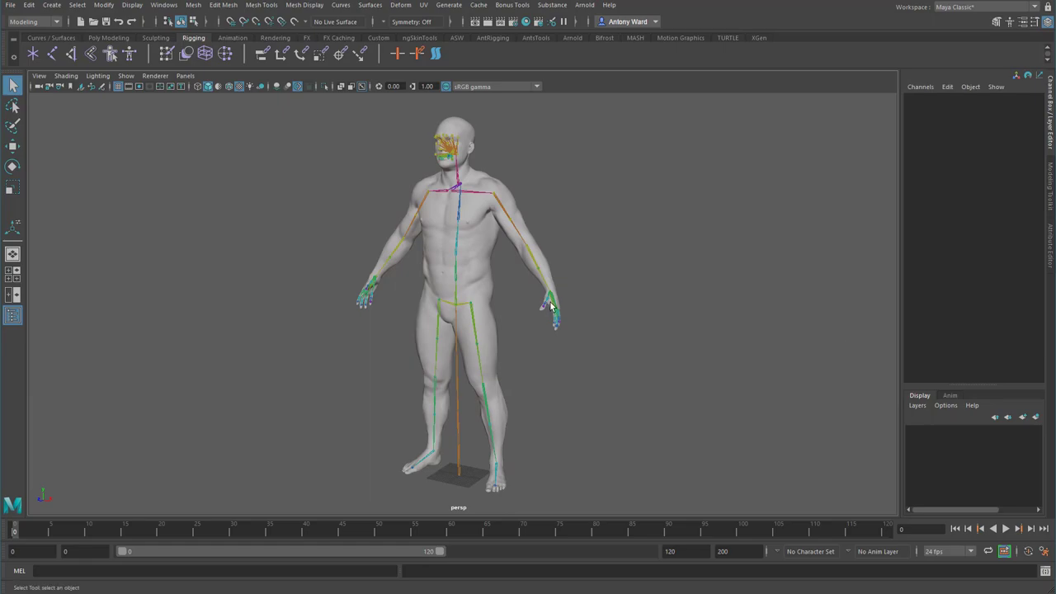
pyautogui.moveTo(419, 296)
pyautogui.keyDown('alt'); pyautogui.mouseDown()
pyautogui.moveTo(586, 278)
pyautogui.moveTo(451, 300)
pyautogui.moveTo(408, 294)
pyautogui.moveTo(460, 292)
pyautogui.moveTo(408, 304)
pyautogui.moveTo(420, 299)
pyautogui.mouseUp(); pyautogui.keyUp('alt')
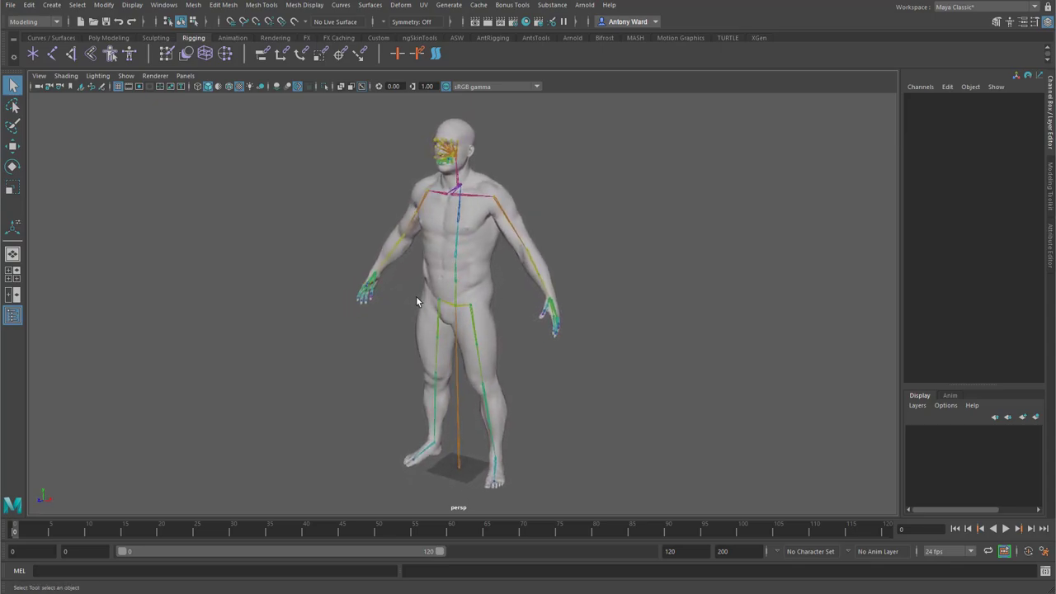
pyautogui.keyDown('alt'); pyautogui.moveTo(481, 311); pyautogui.dragTo(429, 281); pyautogui.keyUp('alt')
pyautogui.keyDown('alt'); pyautogui.moveTo(340, 380); pyautogui.dragTo(515, 343); pyautogui.keyUp('alt')
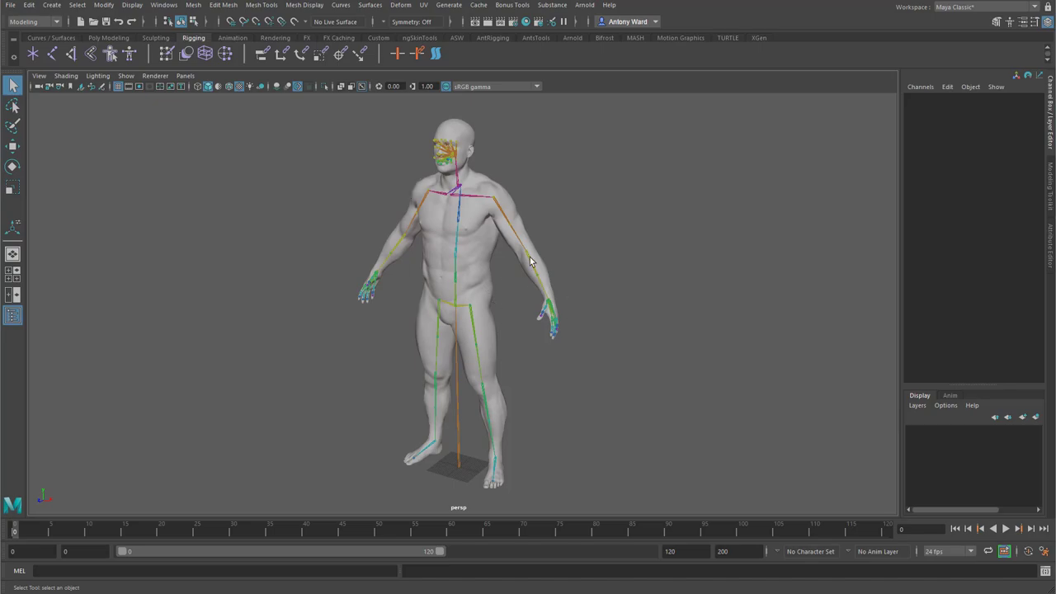
pyautogui.keyDown('alt'); pyautogui.moveTo(355, 318); pyautogui.dragTo(377, 305); pyautogui.keyUp('alt')
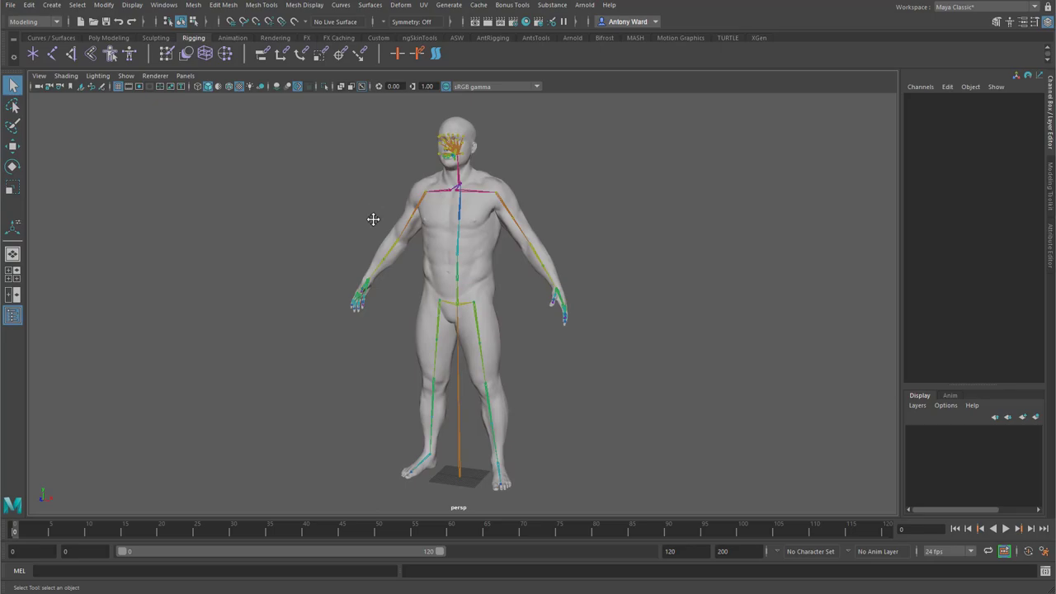
# - Test the skinned body's shoulder by rotating the left upper arm joint l_humerus, and undo the rotation
pyautogui.keyDown('alt'); pyautogui.moveTo(372, 220); pyautogui.dragTo(684, 267, button='right'); pyautogui.keyUp('alt')
pyautogui.click(549, 240)
pyautogui.press('e')
pyautogui.moveTo(548, 239); pyautogui.dragTo(560, 189)
pyautogui.hotkey('ctrl', 'z')
pyautogui.keyDown('alt'); pyautogui.moveTo(642, 409); pyautogui.dragTo(571, 340); pyautogui.keyUp('alt')
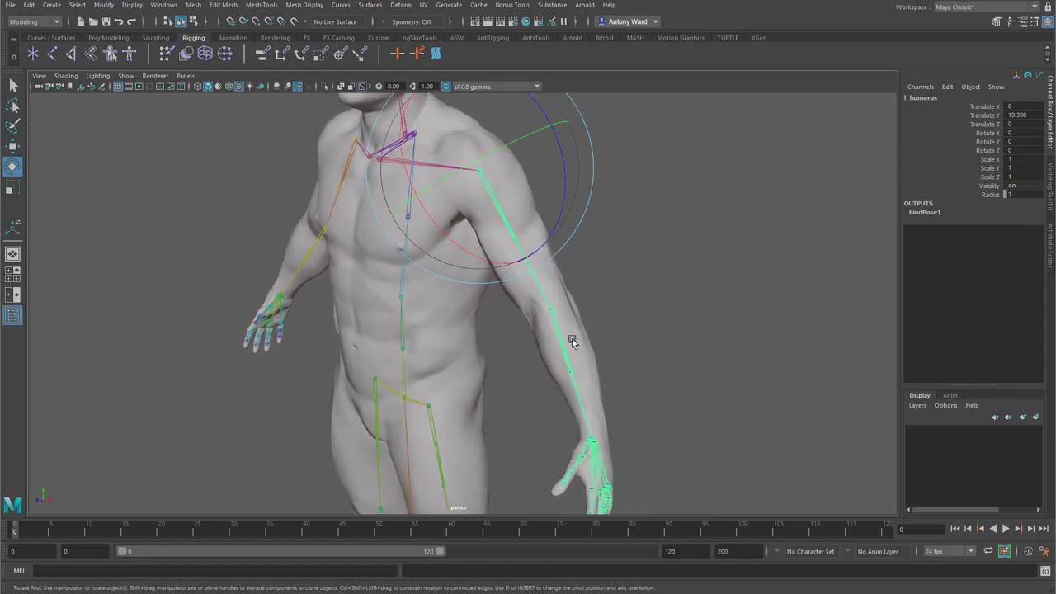
# - Test the elbow deformation by rotating the left forearm joint l_radius, and undo the rotation
pyautogui.click(560, 338)
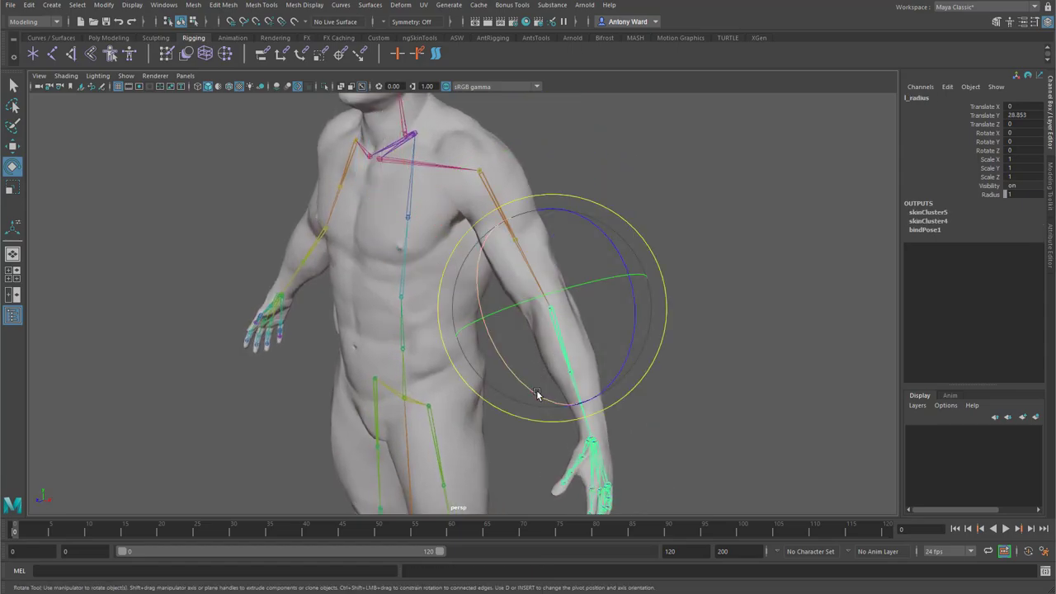
pyautogui.moveTo(537, 388); pyautogui.dragTo(508, 363)
pyautogui.hotkey('ctrl', 'z')
pyautogui.keyDown('alt'); pyautogui.moveTo(691, 416); pyautogui.dragTo(674, 309); pyautogui.keyUp('alt')
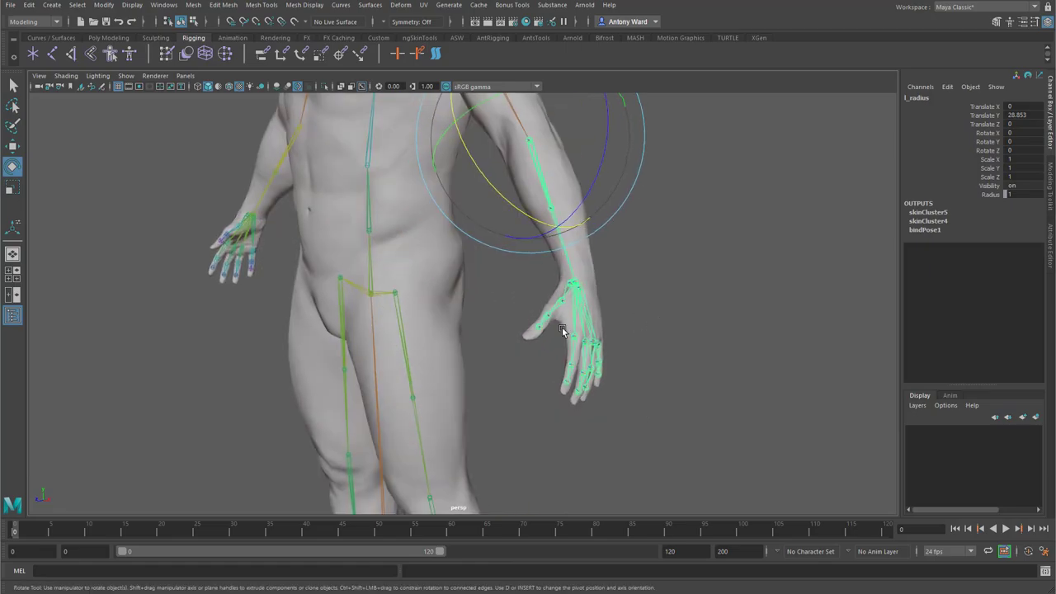
# - Test the thumb deformation by rotating the joint l_thumb_01 on the left hand, and undo the rotation
pyautogui.keyDown('alt'); pyautogui.moveTo(674, 309); pyautogui.dragTo(630, 337, button='right'); pyautogui.keyUp('alt')
pyautogui.click(536, 311)
pyautogui.keyDown('alt'); pyautogui.moveTo(535, 311); pyautogui.dragTo(469, 339); pyautogui.keyUp('alt')
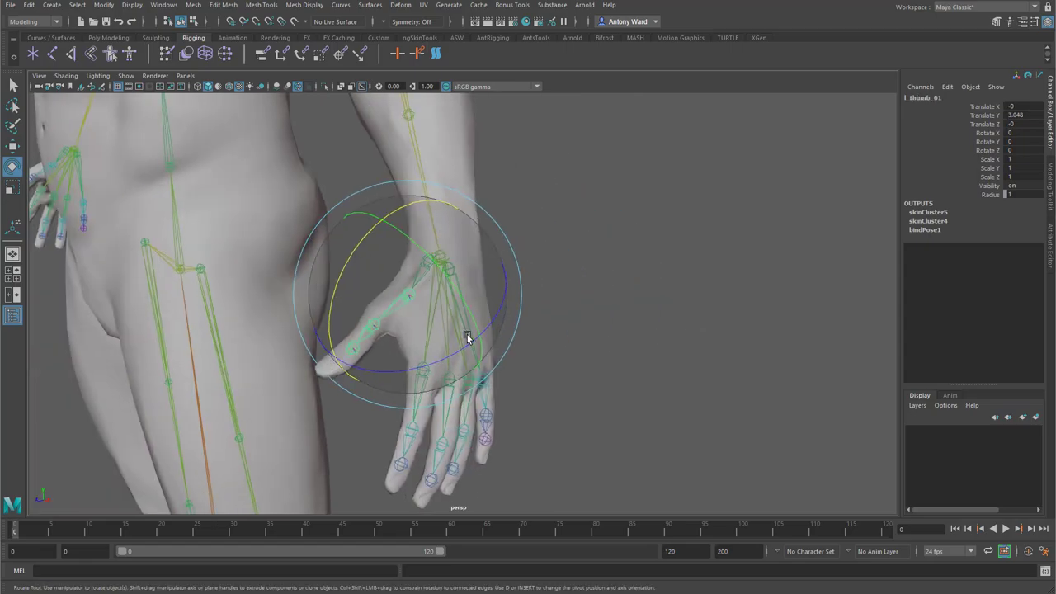
pyautogui.moveTo(348, 274)
pyautogui.mouseDown()
pyautogui.moveTo(354, 253)
pyautogui.moveTo(347, 286)
pyautogui.mouseUp()
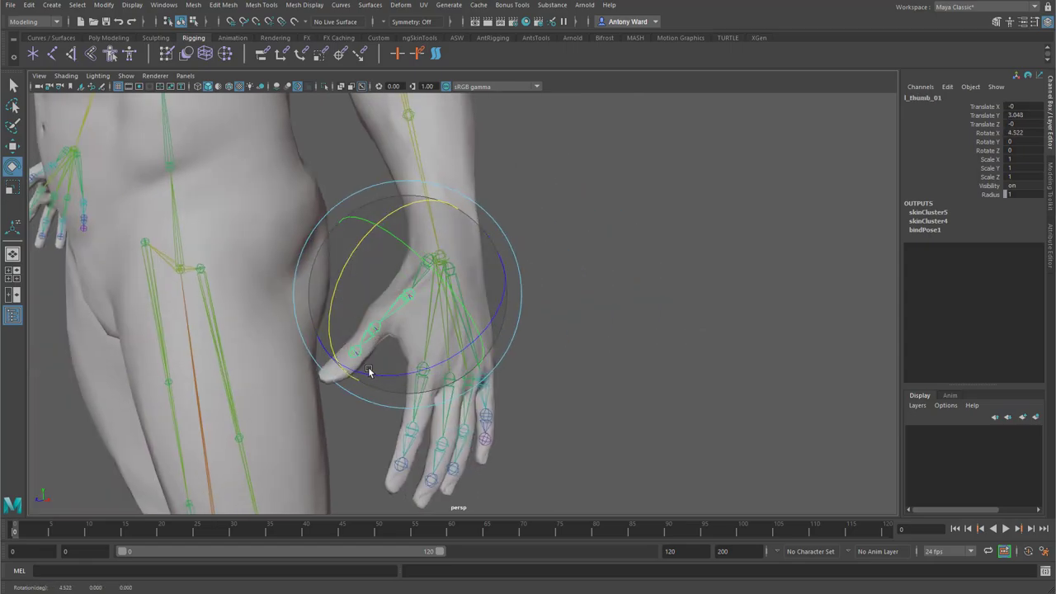
pyautogui.hotkey('ctrl', 'z')
pyautogui.keyDown('alt'); pyautogui.moveTo(381, 395); pyautogui.dragTo(580, 377); pyautogui.keyUp('alt')
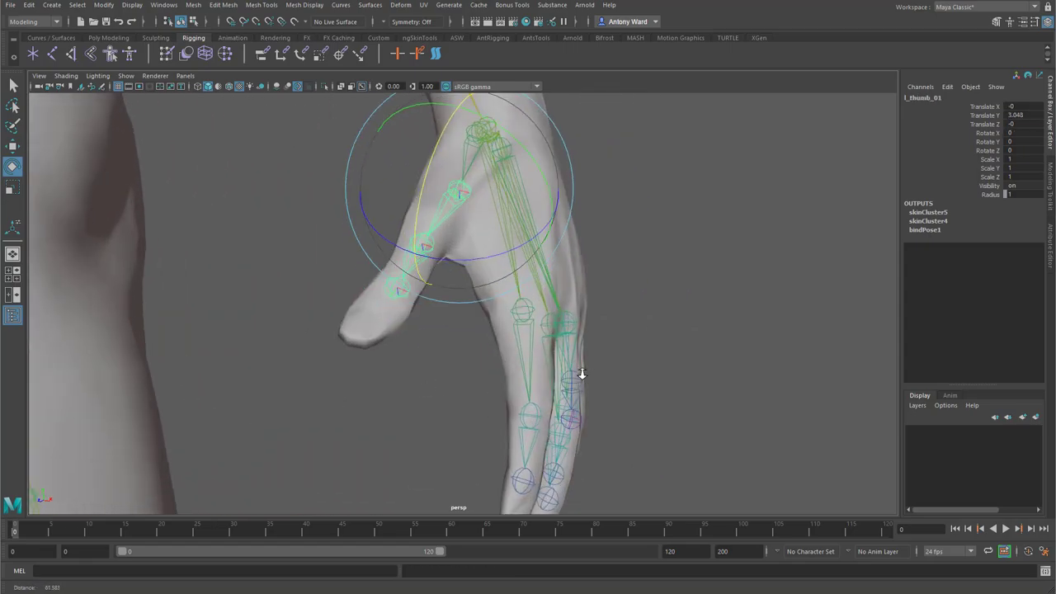
# - Test the left index finger by trying its joints down to l_index_03, undoing each change
pyautogui.click(533, 322)
pyautogui.keyDown('alt'); pyautogui.moveTo(688, 361); pyautogui.dragTo(575, 464); pyautogui.keyUp('alt')
pyautogui.hotkey('ctrl', 'z')
pyautogui.click(659, 427)
pyautogui.click(547, 381)
pyautogui.hotkey('ctrl', 'z')
pyautogui.click(746, 427)
pyautogui.click(542, 439)
# - Select the abdomen01 spine joint to check the torso of the skinned body
pyautogui.keyDown('alt'); pyautogui.moveTo(732, 397); pyautogui.dragTo(387, 306, button='right'); pyautogui.keyUp('alt')
pyautogui.keyDown('alt'); pyautogui.moveTo(387, 307); pyautogui.dragTo(443, 350, button='middle'); pyautogui.keyUp('alt')
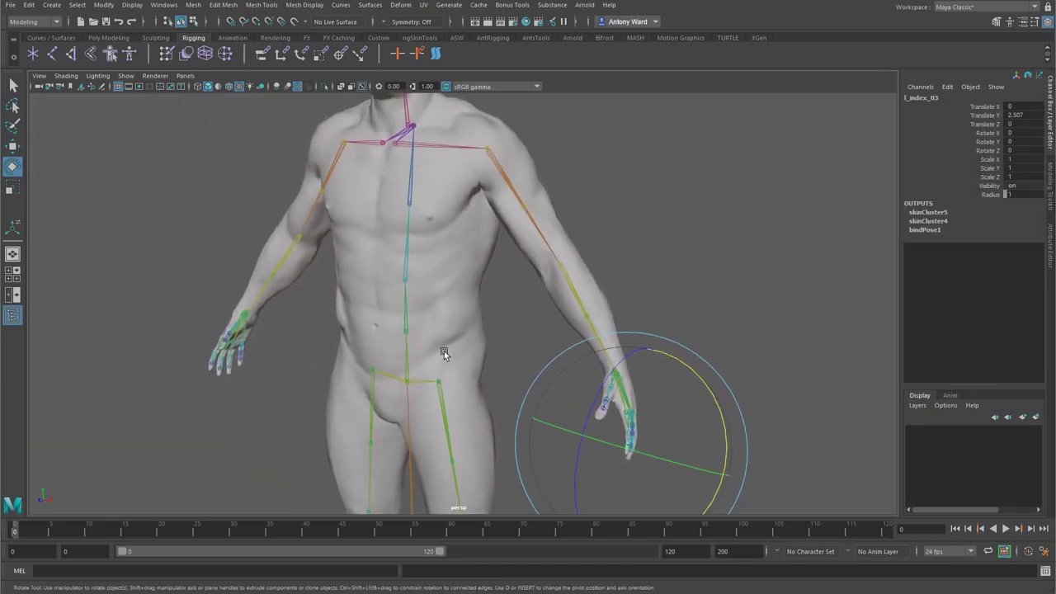
pyautogui.click(405, 310)
pyautogui.keyDown('alt'); pyautogui.moveTo(421, 324); pyautogui.dragTo(425, 253); pyautogui.keyUp('alt')
# - Test the upper arm twist by rotating the left roll joint l_humerus_roll_02, and undo the rotation
pyautogui.keyDown('alt'); pyautogui.moveTo(424, 253); pyautogui.dragTo(603, 308, button='right'); pyautogui.keyUp('alt')
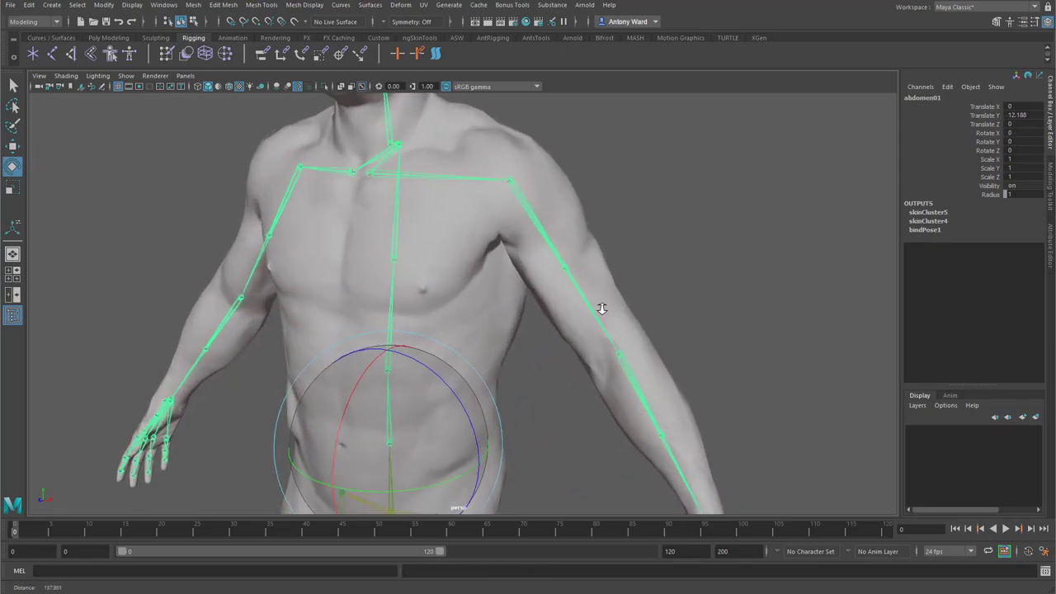
pyautogui.click(570, 267)
pyautogui.moveTo(607, 258); pyautogui.dragTo(575, 264)
pyautogui.hotkey('ctrl', 'z')
# - Test the face deformation by rotating the jaw joint, and undo the rotation
pyautogui.keyDown('alt'); pyautogui.moveTo(411, 225); pyautogui.dragTo(505, 400, button='middle'); pyautogui.keyUp('alt')
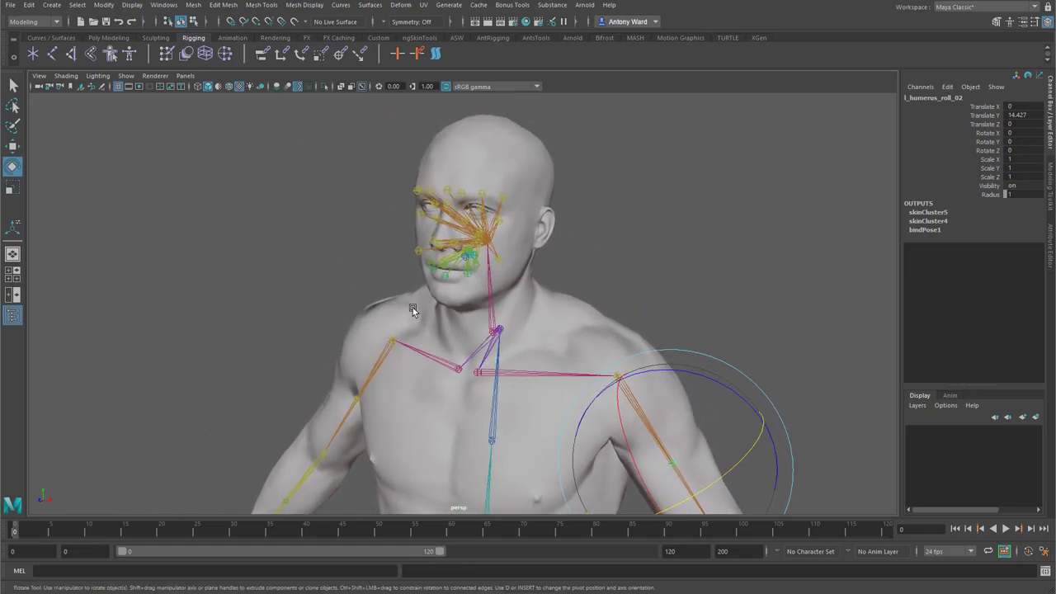
pyautogui.keyDown('alt'); pyautogui.moveTo(417, 311); pyautogui.dragTo(479, 365); pyautogui.keyUp('alt')
pyautogui.keyDown('alt'); pyautogui.moveTo(479, 365); pyautogui.dragTo(569, 297, button='right'); pyautogui.keyUp('alt')
pyautogui.keyDown('alt'); pyautogui.moveTo(546, 196); pyautogui.dragTo(517, 404); pyautogui.keyUp('alt')
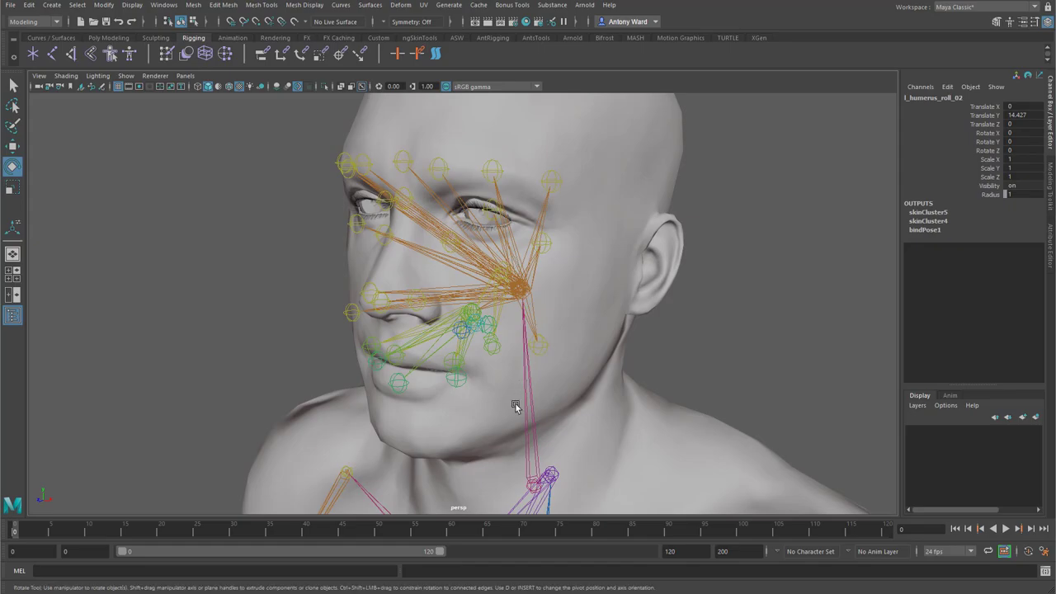
pyautogui.click(501, 313)
pyautogui.keyDown('alt'); pyautogui.moveTo(501, 312); pyautogui.dragTo(435, 332); pyautogui.keyUp('alt')
pyautogui.moveTo(378, 308)
pyautogui.mouseDown()
pyautogui.moveTo(367, 353)
pyautogui.moveTo(374, 318)
pyautogui.moveTo(375, 337)
pyautogui.moveTo(376, 327)
pyautogui.mouseUp()
pyautogui.hotkey('ctrl', 'z')
pyautogui.keyDown('alt'); pyautogui.moveTo(410, 381); pyautogui.dragTo(457, 384); pyautogui.keyUp('alt')
# - Test the lower lip by moving the joint mouth_middle_lower vertically, and undo the move
pyautogui.click(350, 319)
pyautogui.click(485, 301)
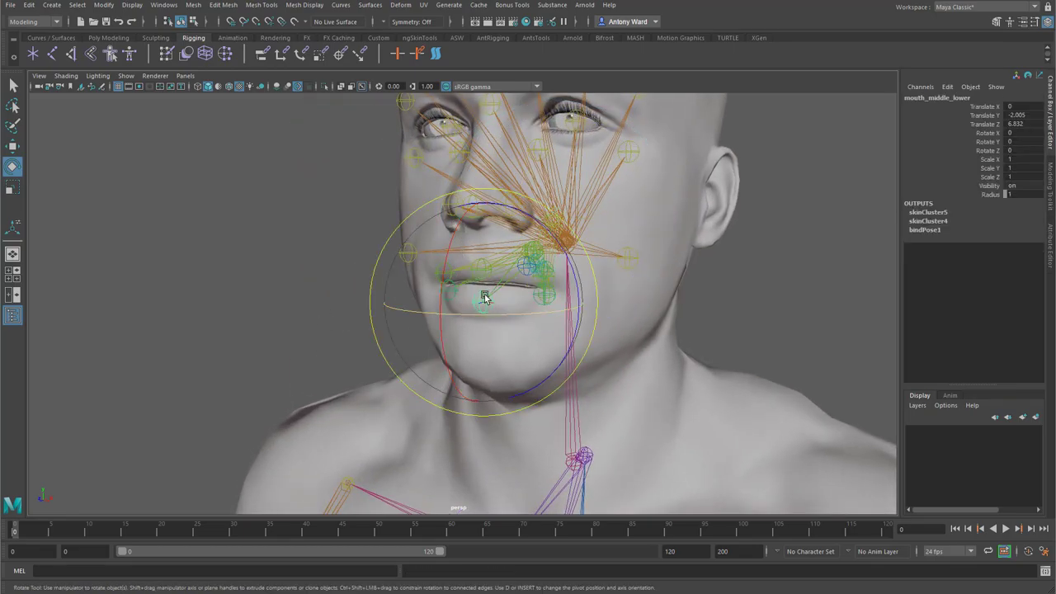
pyautogui.press('w')
pyautogui.moveTo(477, 273); pyautogui.dragTo(475, 270)
pyautogui.hotkey('ctrl', 'z')
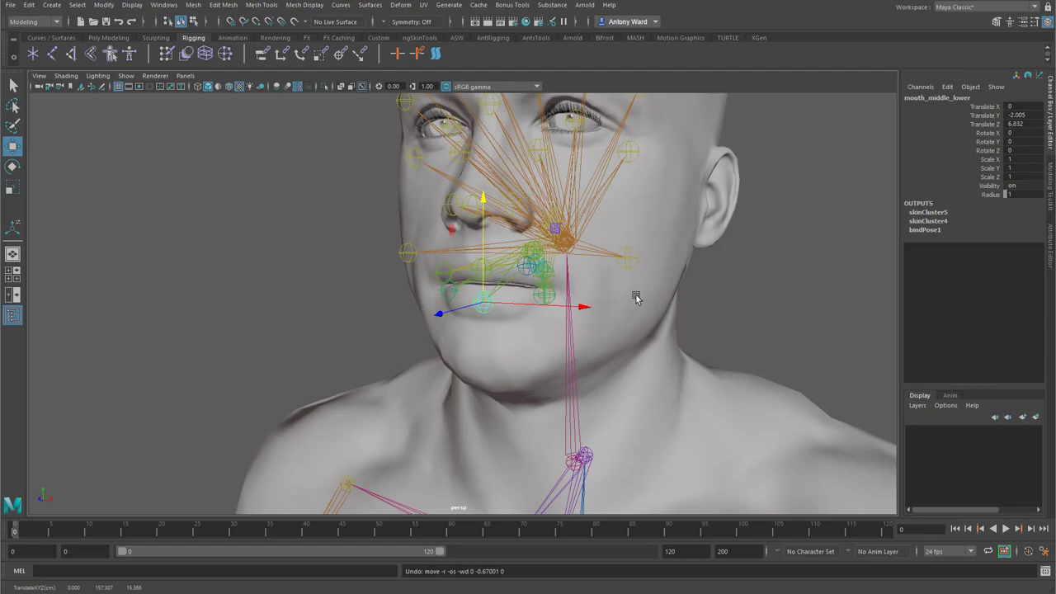
# - Test the left side of the face by moving the joint below the eye and l_cheek, and undo the moves
pyautogui.moveTo(696, 288)
pyautogui.keyDown('alt'); pyautogui.mouseDown()
pyautogui.moveTo(715, 272)
pyautogui.moveTo(684, 294)
pyautogui.mouseUp(); pyautogui.keyUp('alt')
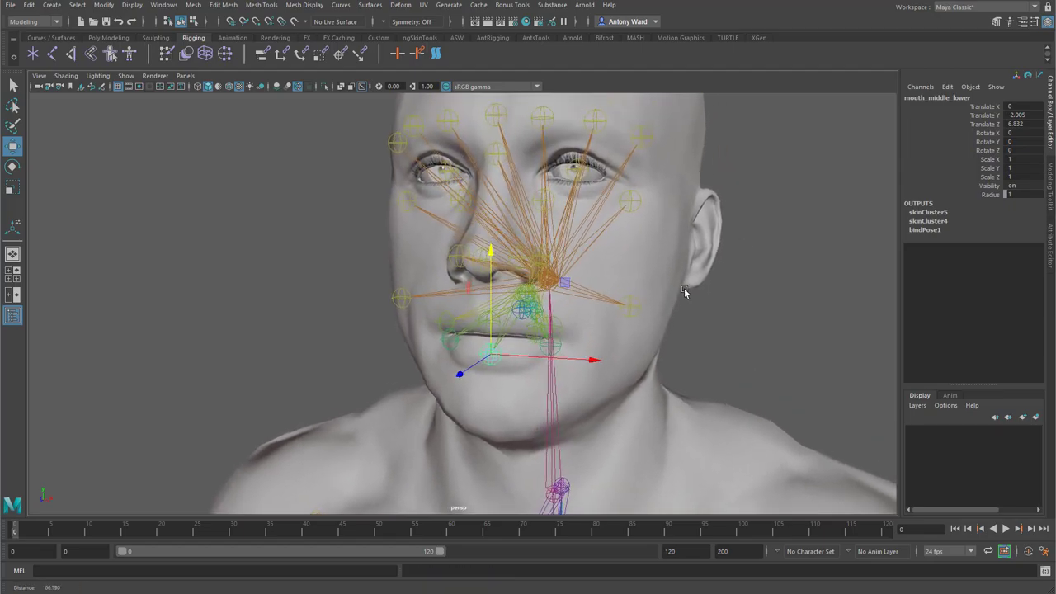
pyautogui.click(635, 204)
pyautogui.moveTo(634, 206)
pyautogui.mouseDown()
pyautogui.moveTo(640, 182)
pyautogui.moveTo(622, 204)
pyautogui.mouseUp()
pyautogui.keyDown('alt'); pyautogui.moveTo(756, 330); pyautogui.dragTo(615, 316); pyautogui.keyUp('alt')
pyautogui.click(592, 312)
pyautogui.hotkey('ctrl', 'z')
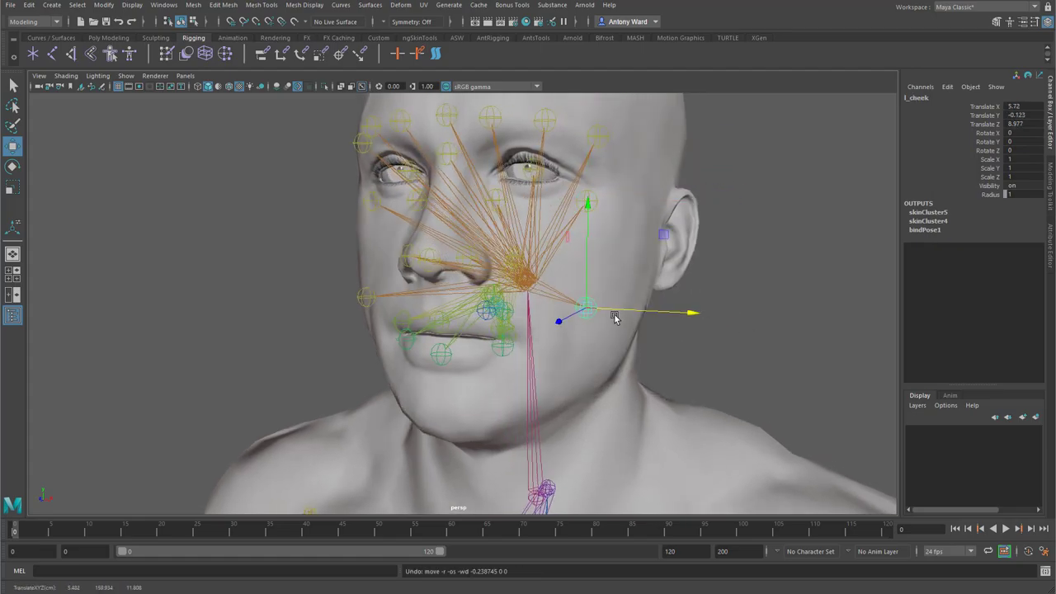
# - Examine the full skinned body and its skeleton with nothing selected
pyautogui.keyDown('alt'); pyautogui.moveTo(782, 371); pyautogui.dragTo(761, 387); pyautogui.keyUp('alt')
pyautogui.keyDown('alt'); pyautogui.moveTo(761, 388); pyautogui.dragTo(622, 415, button='right'); pyautogui.keyUp('alt')
pyautogui.keyDown('alt'); pyautogui.moveTo(622, 415); pyautogui.dragTo(640, 276, button='middle'); pyautogui.keyUp('alt')
pyautogui.keyDown('alt'); pyautogui.moveTo(639, 276); pyautogui.dragTo(520, 350, button='right'); pyautogui.keyUp('alt')
pyautogui.keyDown('alt'); pyautogui.moveTo(520, 350); pyautogui.dragTo(551, 293, button='middle'); pyautogui.keyUp('alt')
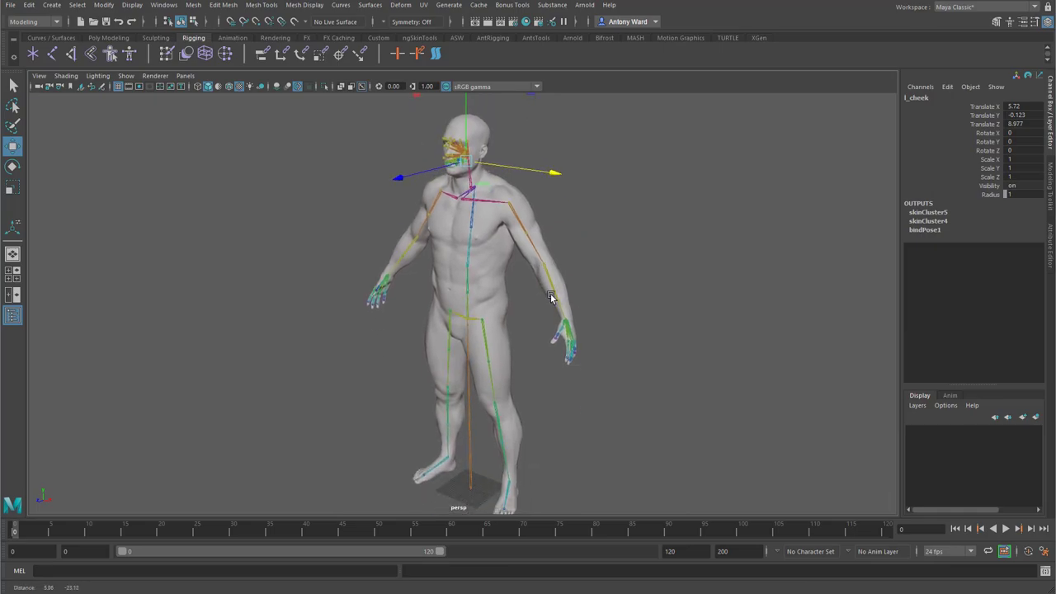
pyautogui.keyDown('alt'); pyautogui.moveTo(551, 293); pyautogui.dragTo(557, 295); pyautogui.keyUp('alt')
pyautogui.keyDown('alt'); pyautogui.moveTo(557, 295); pyautogui.dragTo(517, 300, button='right'); pyautogui.keyUp('alt')
pyautogui.keyDown('alt'); pyautogui.moveTo(459, 256); pyautogui.dragTo(471, 255); pyautogui.keyUp('alt')
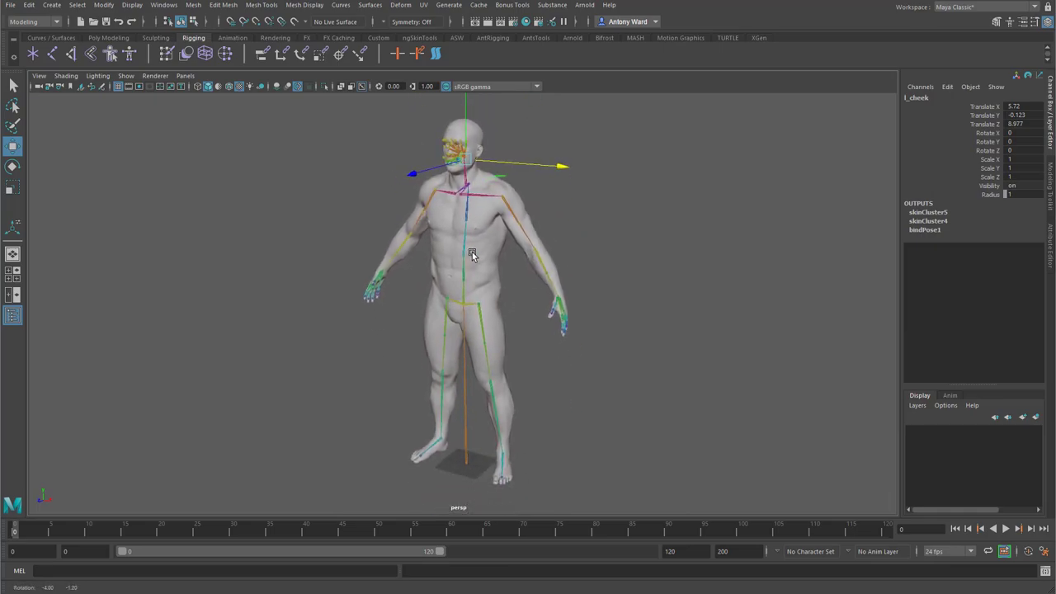
pyautogui.click(634, 236)
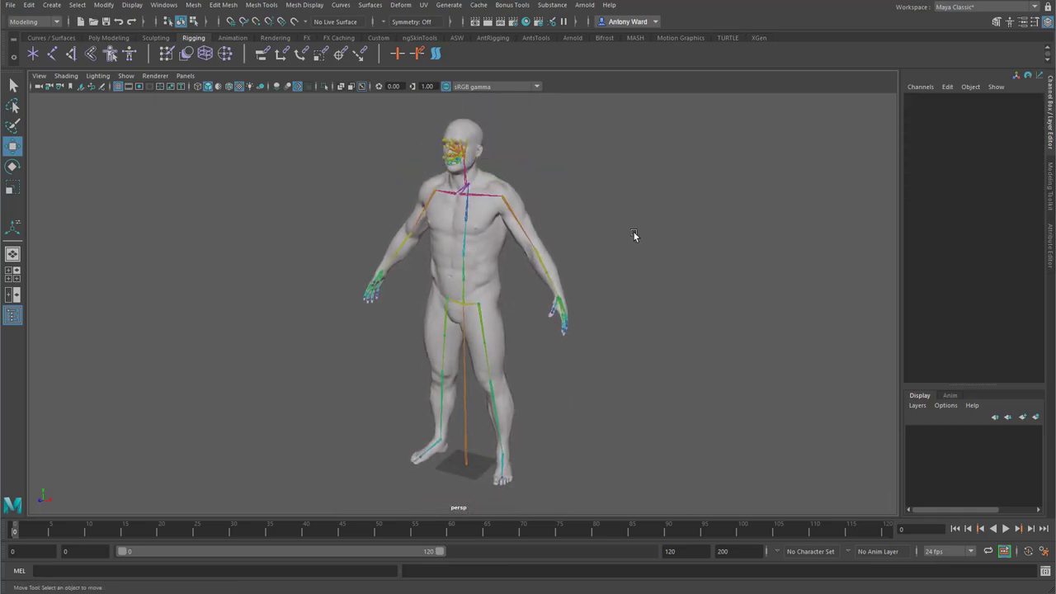
pyautogui.keyDown('alt'); pyautogui.moveTo(527, 228); pyautogui.dragTo(515, 237); pyautogui.keyUp('alt')
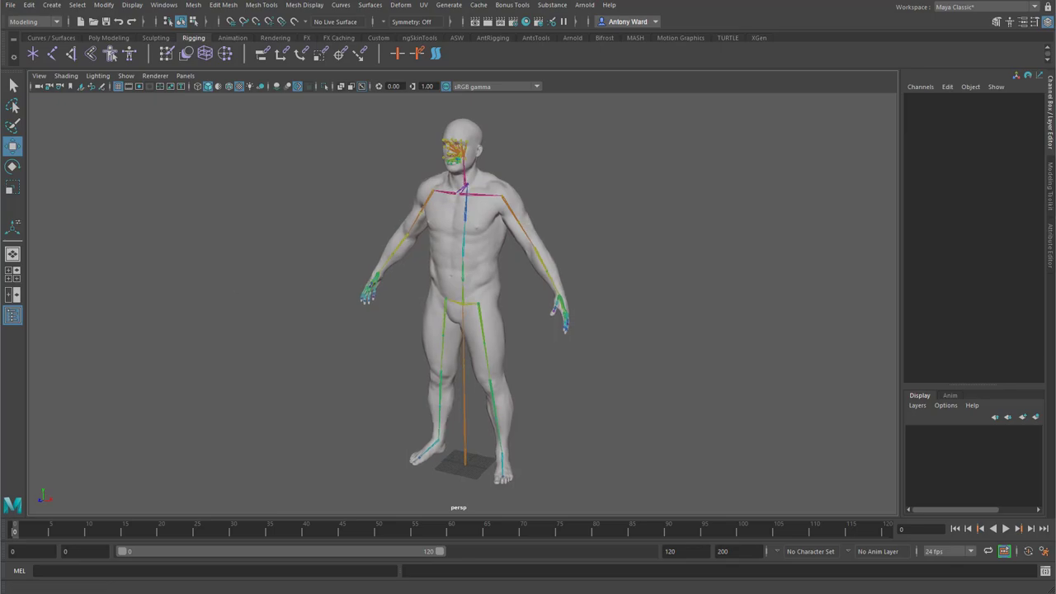
# - Hide the skinned body mesh, show the hidden clothed mesh Male_Body_Clothing_Unskinned, and clear the selection
pyautogui.click(415, 334)
pyautogui.hotkey('ctrl', 'h')
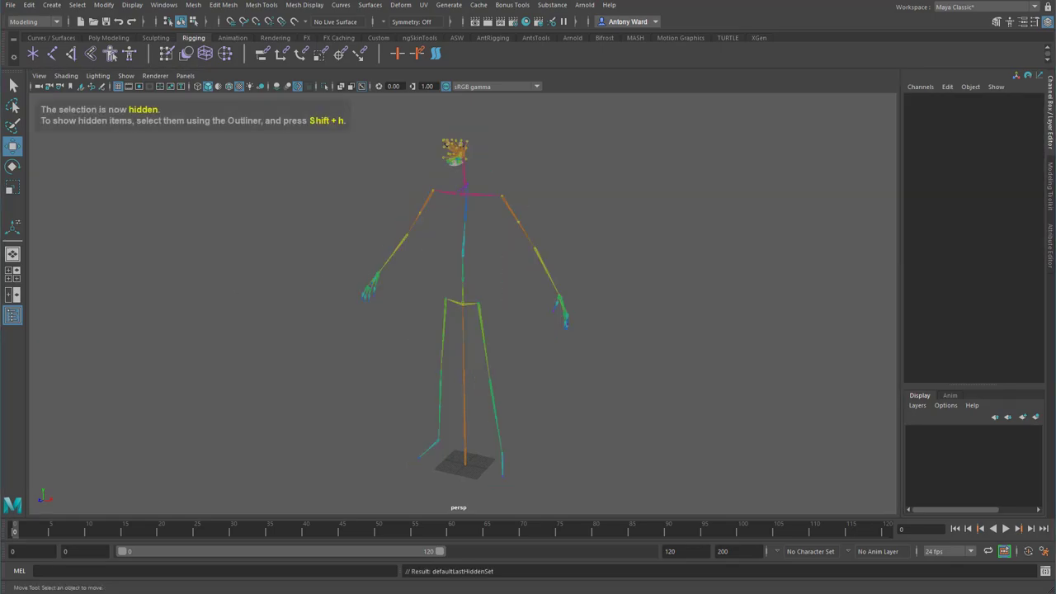
pyautogui.hotkey('ctrl', 'shift', 'h')
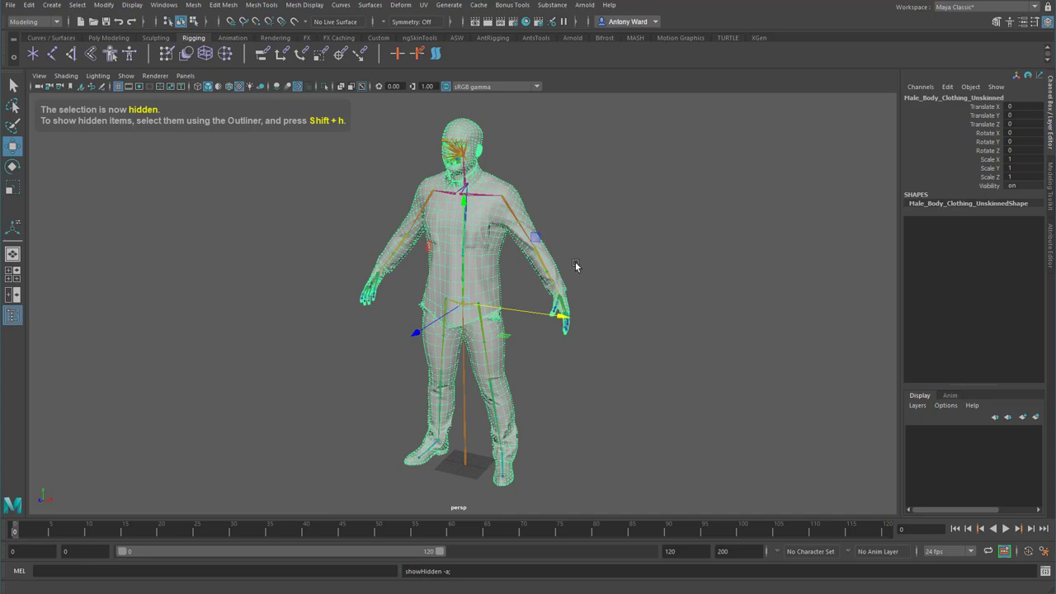
pyautogui.click(399, 303)
# - Rotate the left upper arm joint l_humerus to test whether the clothed mesh follows, and undo the rotation
pyautogui.keyDown('alt'); pyautogui.moveTo(399, 302); pyautogui.dragTo(330, 309); pyautogui.keyUp('alt')
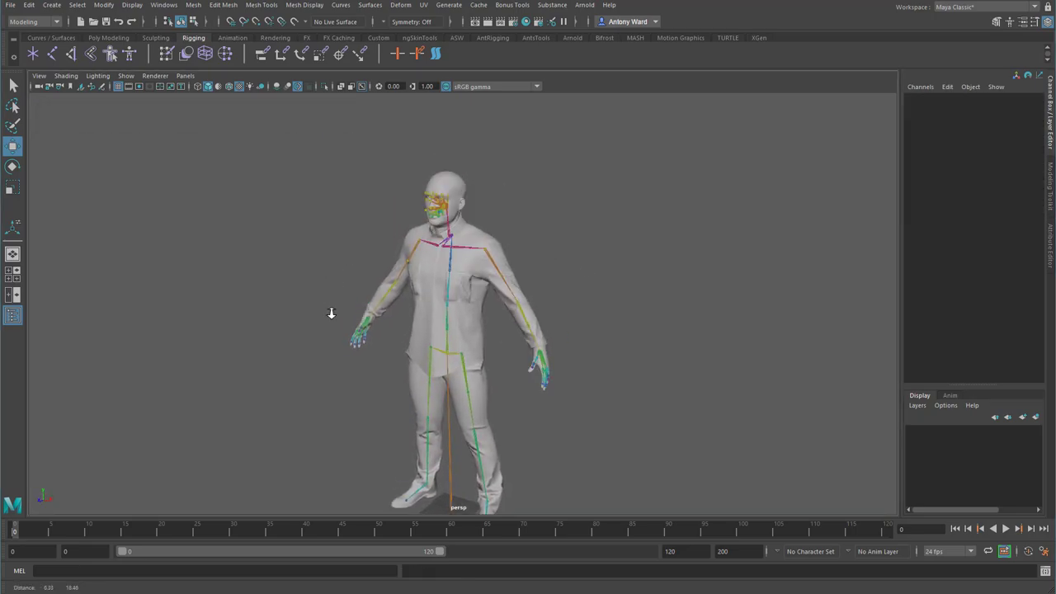
pyautogui.keyDown('alt'); pyautogui.moveTo(330, 308); pyautogui.dragTo(508, 253, button='right'); pyautogui.keyUp('alt')
pyautogui.click(525, 240)
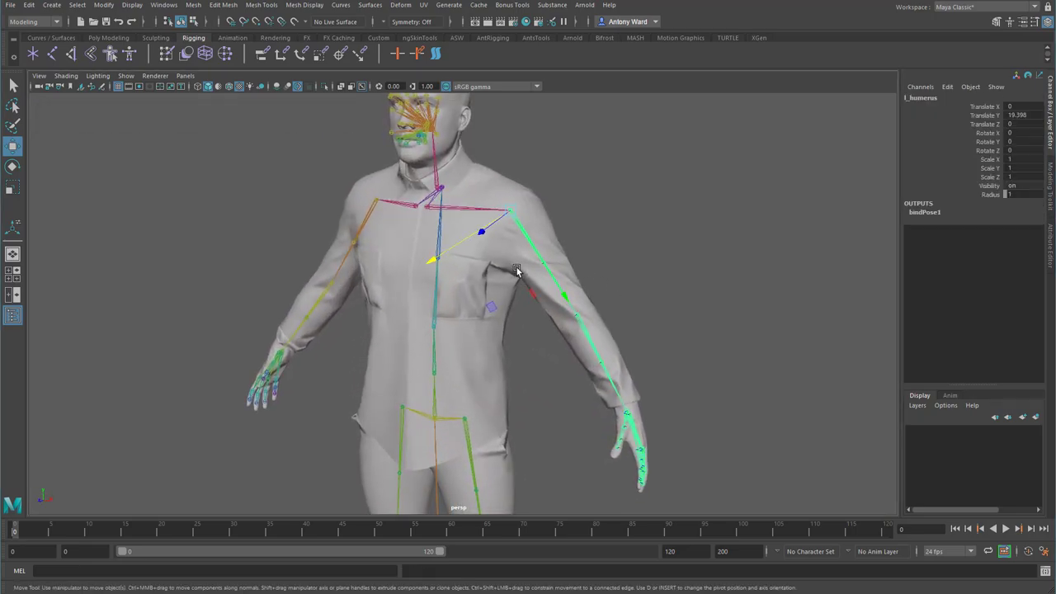
pyautogui.press('e')
pyautogui.moveTo(518, 272); pyautogui.dragTo(624, 347)
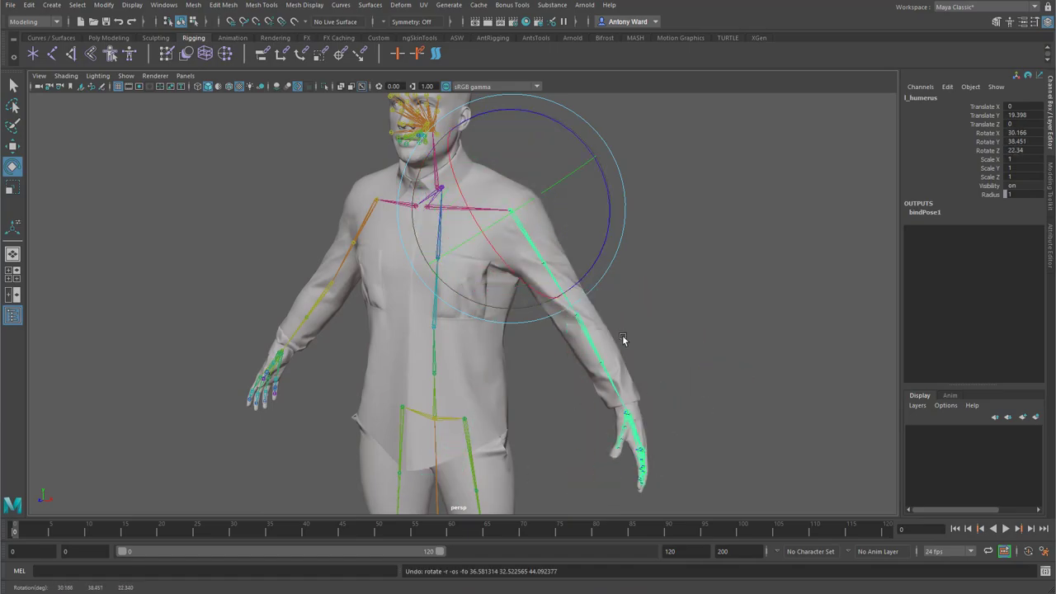
pyautogui.click(402, 256)
# - Examine how the unskinned clothed mesh fits the skeleton, from the head and collar down to the full body
pyautogui.keyDown('alt'); pyautogui.moveTo(403, 256); pyautogui.dragTo(450, 290); pyautogui.keyUp('alt')
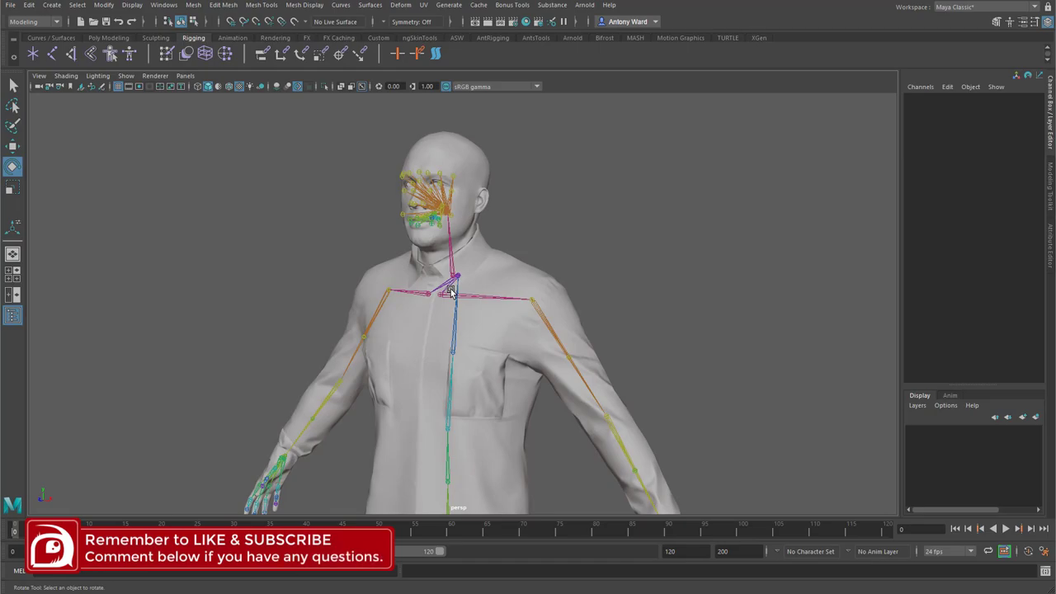
pyautogui.keyDown('alt'); pyautogui.moveTo(450, 291); pyautogui.dragTo(561, 299); pyautogui.keyUp('alt')
pyautogui.click(515, 266)
pyautogui.keyDown('alt'); pyautogui.moveTo(515, 266); pyautogui.dragTo(446, 351); pyautogui.keyUp('alt')
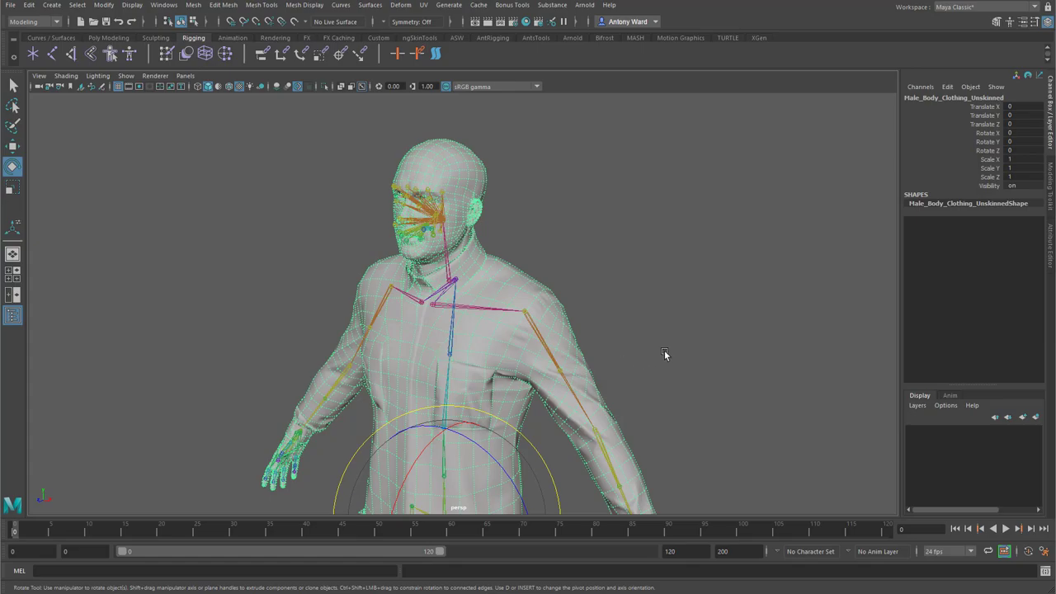
pyautogui.click(691, 383)
pyautogui.keyDown('alt'); pyautogui.moveTo(710, 406); pyautogui.dragTo(507, 412, button='right'); pyautogui.keyUp('alt')
pyautogui.keyDown('alt'); pyautogui.moveTo(507, 415); pyautogui.dragTo(693, 196); pyautogui.keyUp('alt')
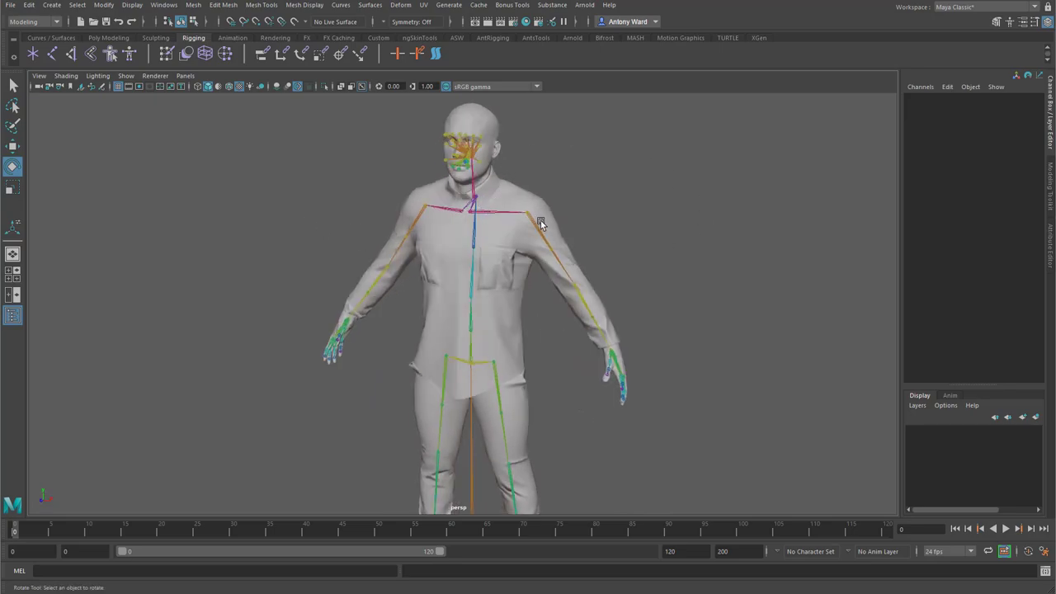
pyautogui.keyDown('alt'); pyautogui.moveTo(627, 432); pyautogui.dragTo(617, 441); pyautogui.keyUp('alt')
pyautogui.keyDown('alt'); pyautogui.moveTo(617, 441); pyautogui.dragTo(519, 396, button='right'); pyautogui.keyUp('alt')
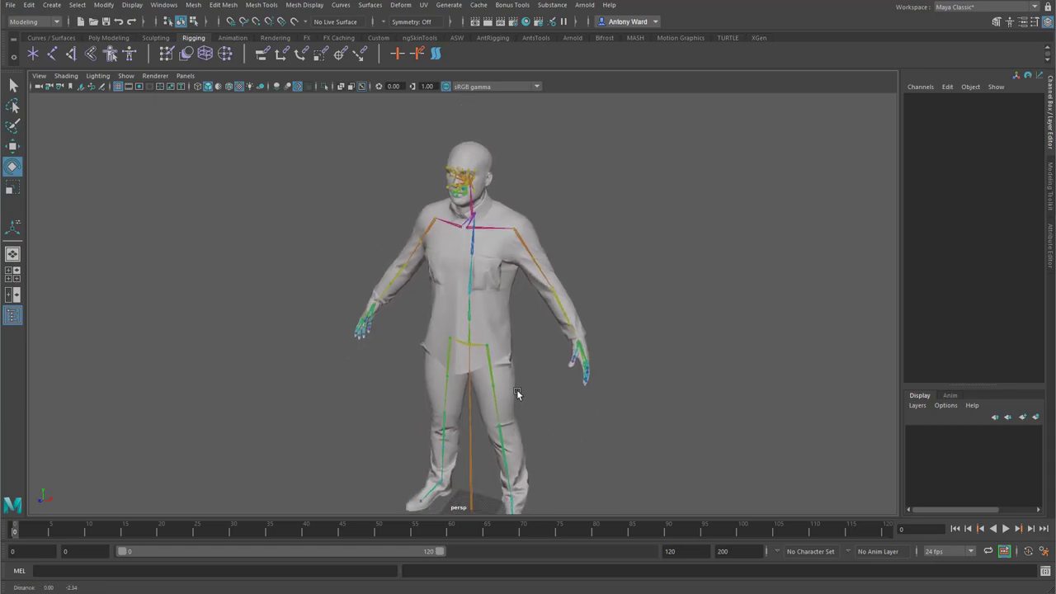
pyautogui.keyDown('alt'); pyautogui.moveTo(519, 395); pyautogui.dragTo(517, 379, button='middle'); pyautogui.keyUp('alt')
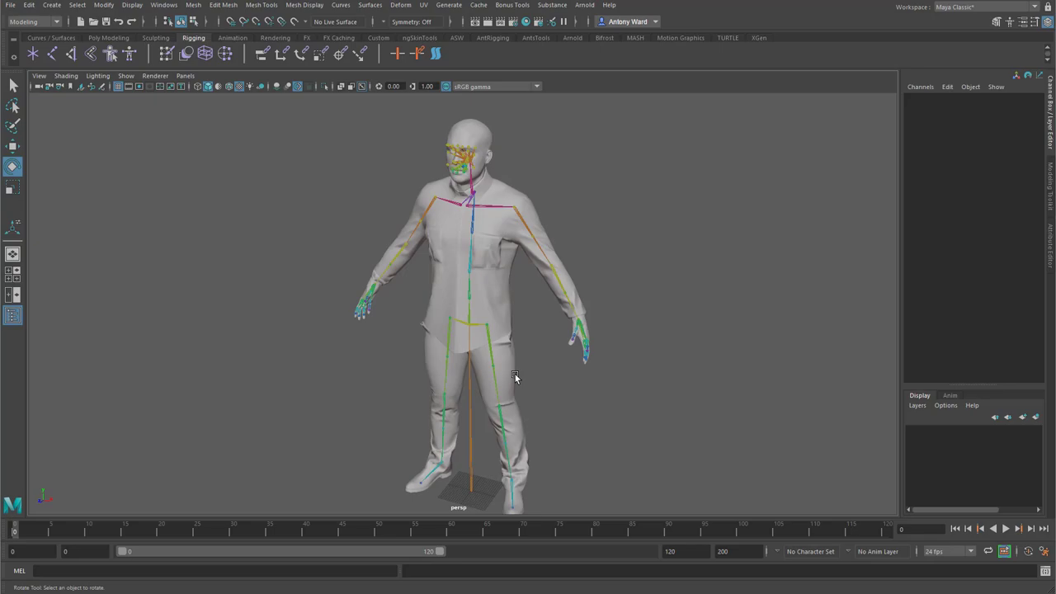
pyautogui.keyDown('alt'); pyautogui.moveTo(508, 366); pyautogui.dragTo(557, 278); pyautogui.keyUp('alt')
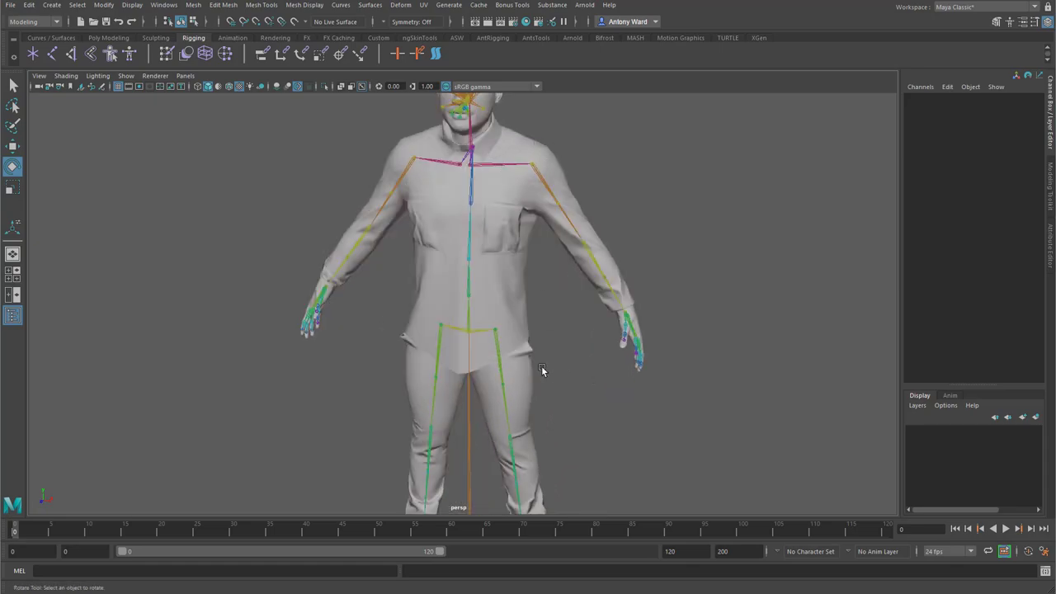
# - Bind the clothed mesh to the skeleton's joint hierarchy using closest distance, classic linear skinning and 4 max influences
pyautogui.click(481, 330)
pyautogui.press('t')
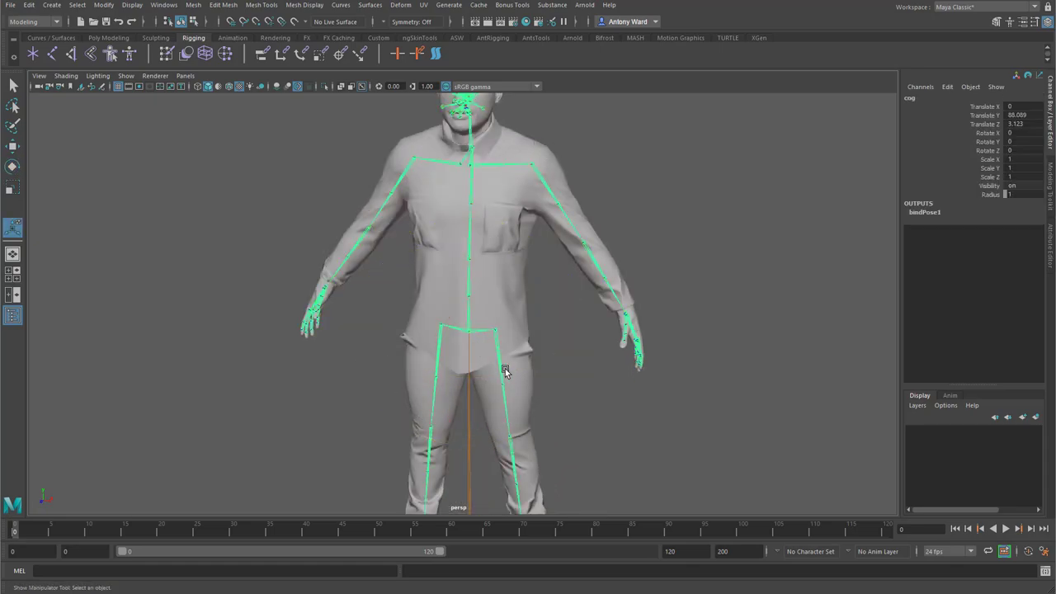
pyautogui.click(505, 288)
pyautogui.press('space')
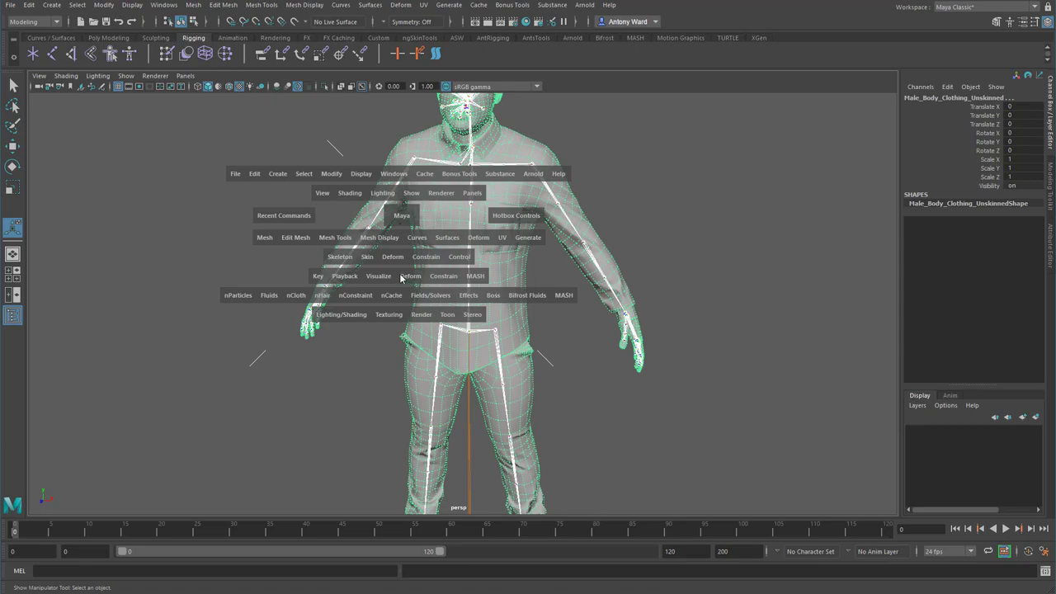
pyautogui.click(368, 257)
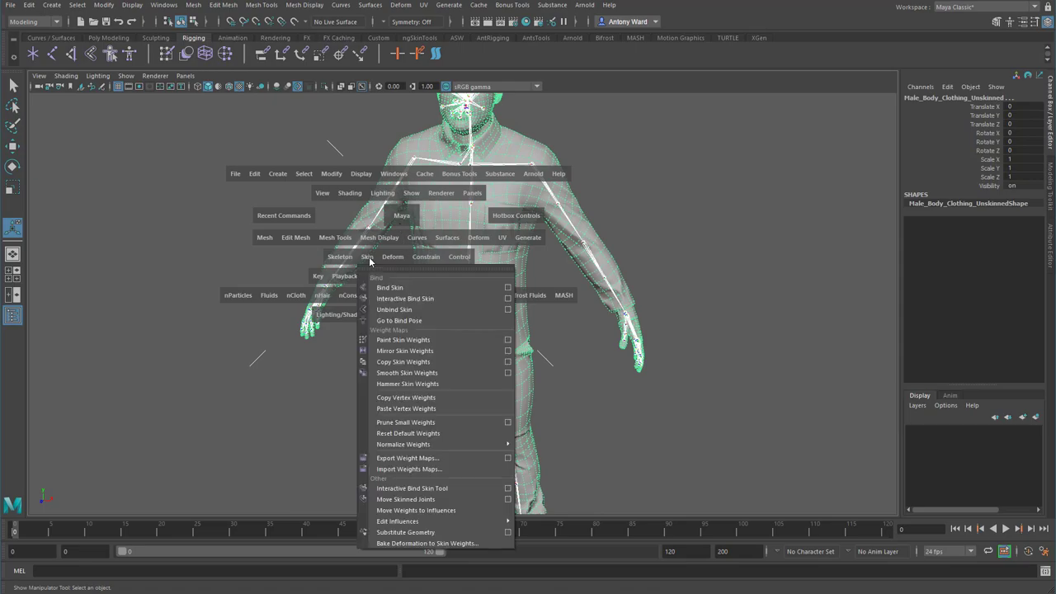
pyautogui.click(508, 288)
pyautogui.moveTo(890, 116); pyautogui.dragTo(724, 120)
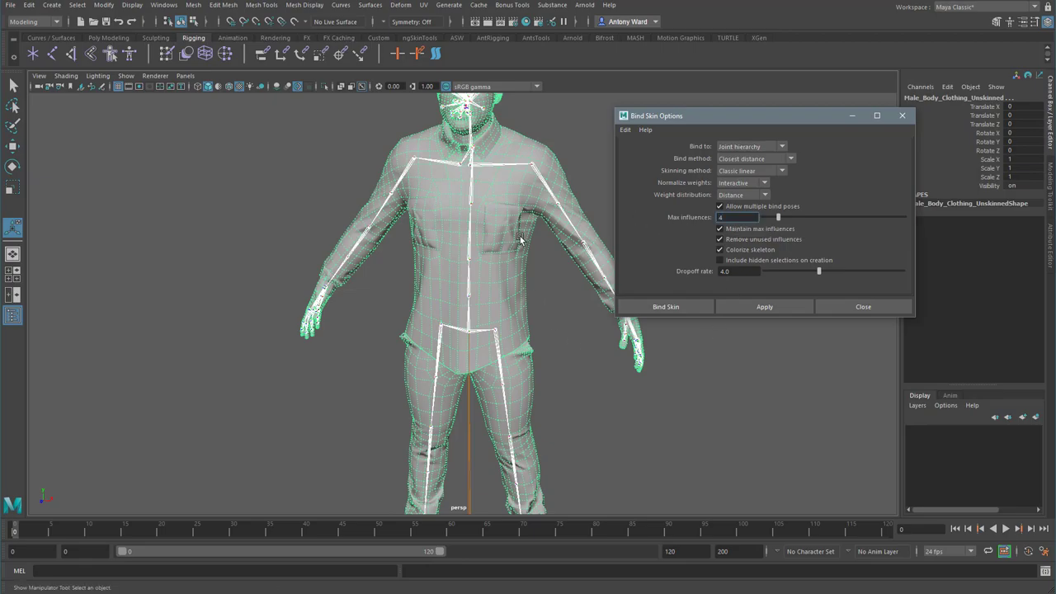
pyautogui.keyDown('alt'); pyautogui.moveTo(521, 239); pyautogui.dragTo(431, 264); pyautogui.keyUp('alt')
pyautogui.click(747, 308)
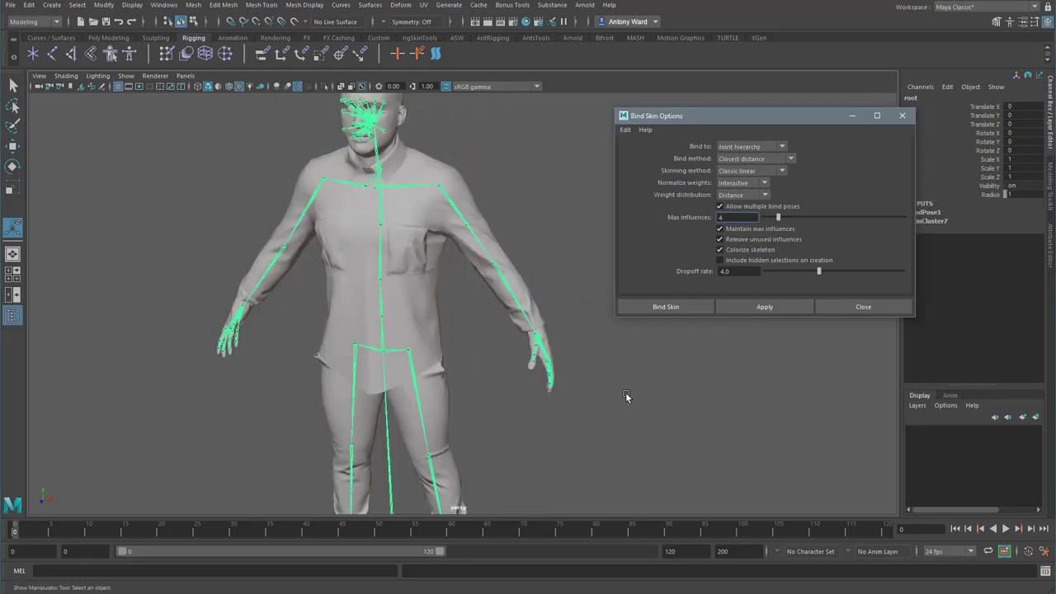
pyautogui.click(886, 302)
# - Rotate the left upper arm joint l_humerus, including about 31° in Z, to test the new bind, and undo the rotations
pyautogui.keyDown('alt'); pyautogui.moveTo(544, 225); pyautogui.dragTo(487, 216); pyautogui.keyUp('alt')
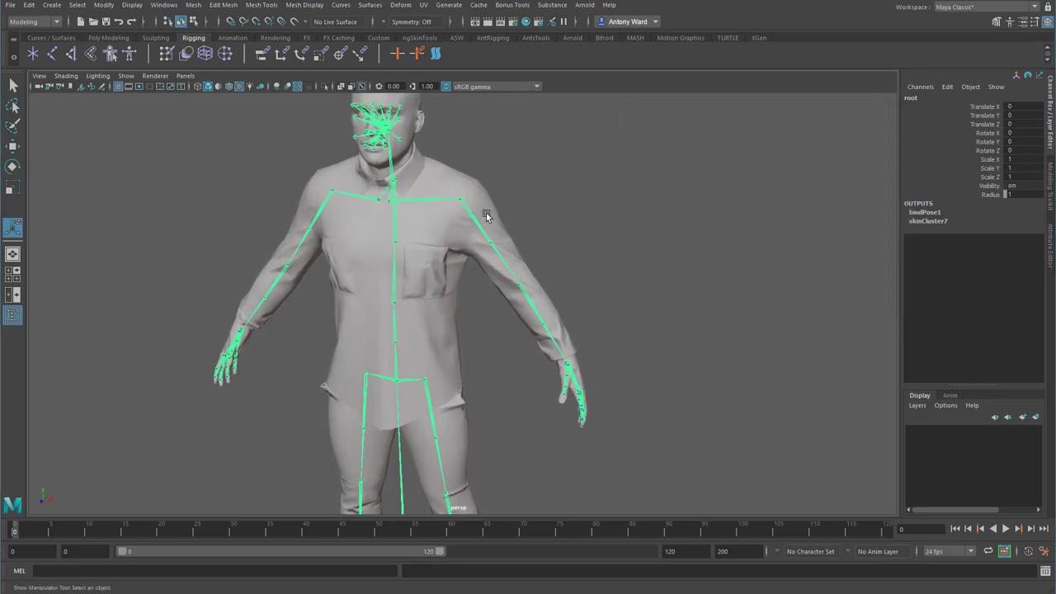
pyautogui.click(474, 217)
pyautogui.press('e')
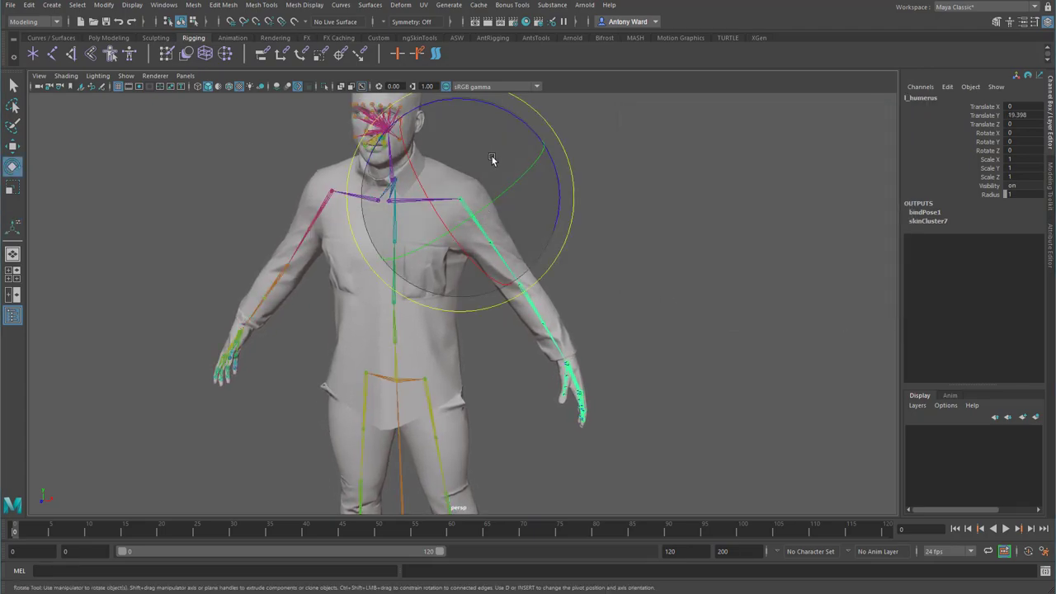
pyautogui.moveTo(492, 156); pyautogui.dragTo(466, 107)
pyautogui.hotkey('ctrl', 'z')
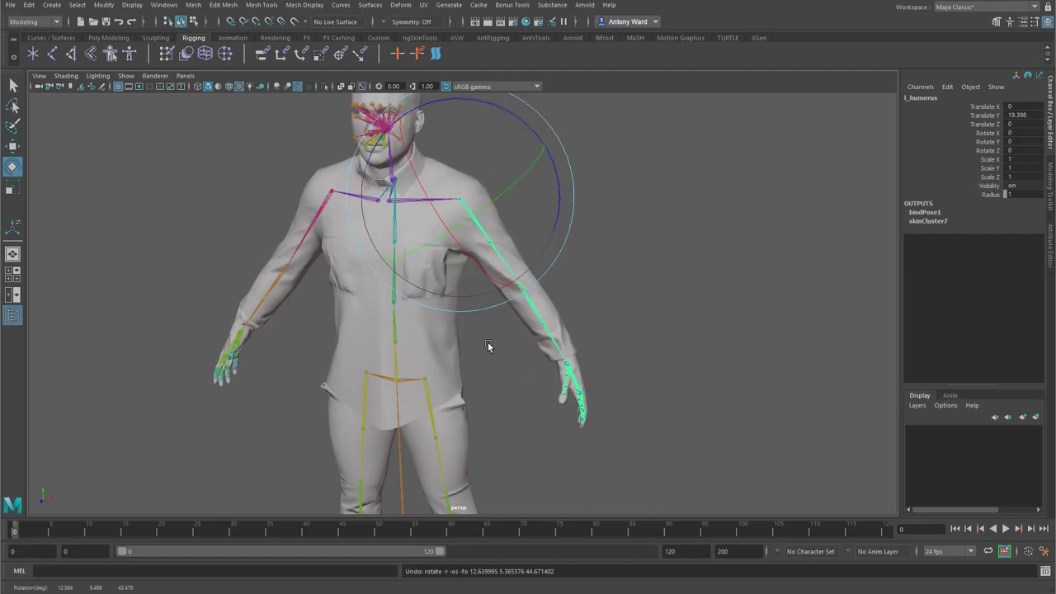
pyautogui.moveTo(556, 219); pyautogui.dragTo(496, 302)
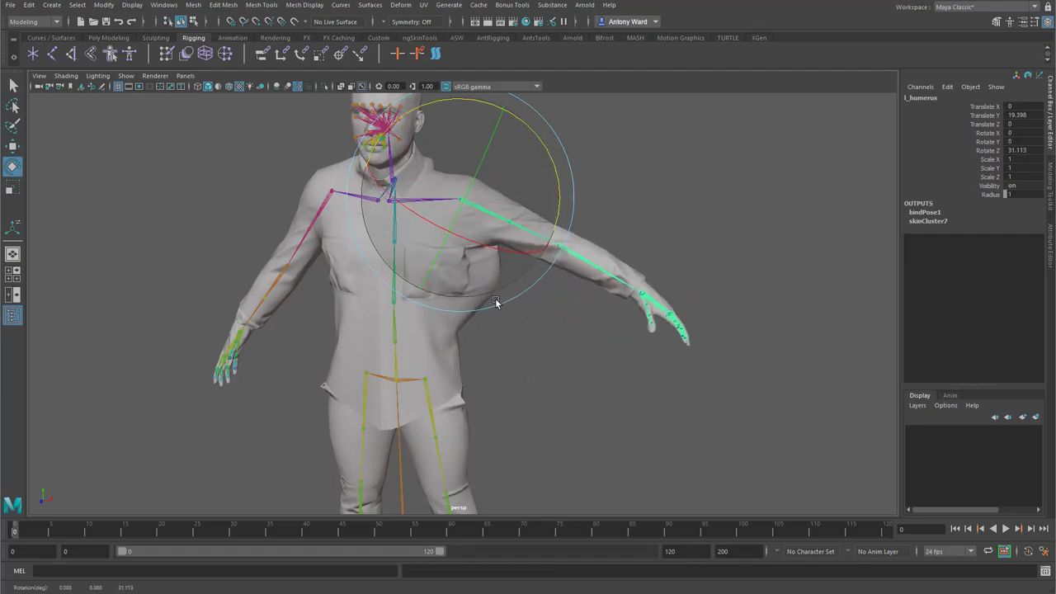
pyautogui.hotkey('ctrl', 'z')
# - Rotate the index finger joint l_index_01 about 31° in X to test the hand's deformation, and undo the rotation
pyautogui.keyDown('alt'); pyautogui.moveTo(628, 368); pyautogui.dragTo(525, 377); pyautogui.keyUp('alt')
pyautogui.keyDown('alt'); pyautogui.moveTo(526, 377); pyautogui.dragTo(491, 285, button='middle'); pyautogui.keyUp('alt')
pyautogui.keyDown('alt'); pyautogui.moveTo(491, 285); pyautogui.dragTo(1003, 264, button='right'); pyautogui.keyUp('alt')
pyautogui.click(672, 314)
pyautogui.moveTo(754, 300); pyautogui.dragTo(706, 348)
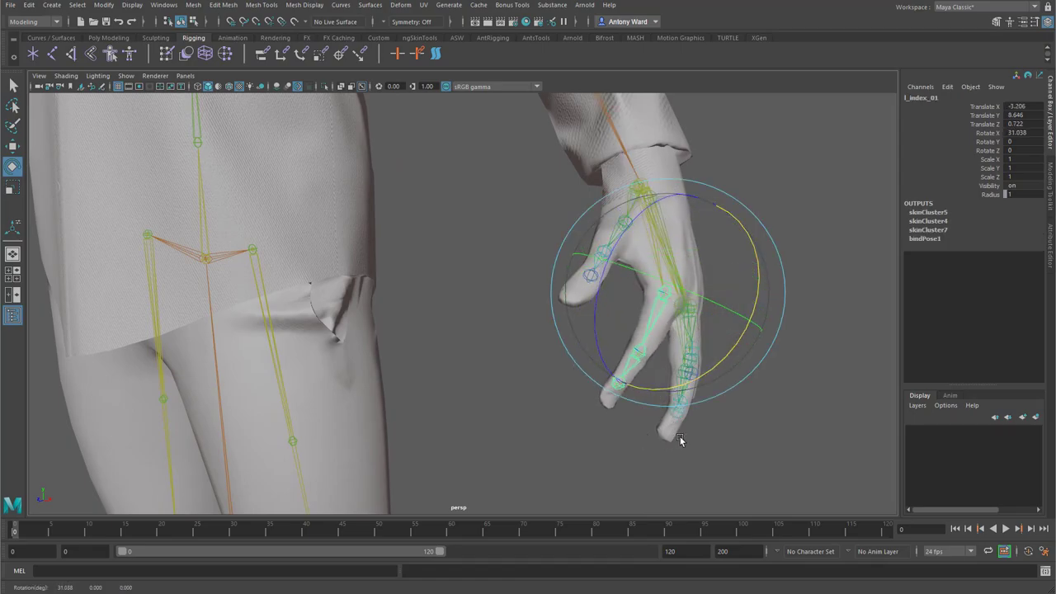
pyautogui.hotkey('ctrl', 'z')
# - Test how the clothed mesh's face deforms with the jaw joint, and undo the change
pyautogui.keyDown('alt'); pyautogui.moveTo(795, 420); pyautogui.dragTo(281, 322, button='right'); pyautogui.keyUp('alt')
pyautogui.keyDown('alt'); pyautogui.moveTo(281, 323); pyautogui.dragTo(363, 289); pyautogui.keyUp('alt')
pyautogui.keyDown('alt'); pyautogui.moveTo(417, 198); pyautogui.dragTo(459, 276, button='middle'); pyautogui.keyUp('alt')
pyautogui.moveTo(417, 255)
pyautogui.keyDown('alt'); pyautogui.mouseDown()
pyautogui.moveTo(360, 248)
pyautogui.moveTo(438, 249)
pyautogui.mouseUp(); pyautogui.keyUp('alt')
pyautogui.keyDown('alt'); pyautogui.moveTo(438, 250); pyautogui.dragTo(451, 287, button='middle'); pyautogui.keyUp('alt')
pyautogui.keyDown('alt'); pyautogui.moveTo(450, 287); pyautogui.dragTo(560, 262, button='right'); pyautogui.keyUp('alt')
pyautogui.click(558, 261)
pyautogui.keyDown('alt'); pyautogui.moveTo(323, 227); pyautogui.dragTo(373, 317, button='middle'); pyautogui.keyUp('alt')
pyautogui.keyDown('alt'); pyautogui.moveTo(373, 317); pyautogui.dragTo(790, 296, button='right'); pyautogui.keyUp('alt')
pyautogui.keyDown('alt'); pyautogui.moveTo(640, 278); pyautogui.dragTo(402, 323); pyautogui.keyUp('alt')
pyautogui.click(425, 304)
pyautogui.hotkey('ctrl', 'z')
# - Clear the joint selection and show the hidden skinned mesh Male_Body
pyautogui.keyDown('alt'); pyautogui.moveTo(624, 361); pyautogui.dragTo(56, 311, button='right'); pyautogui.keyUp('alt')
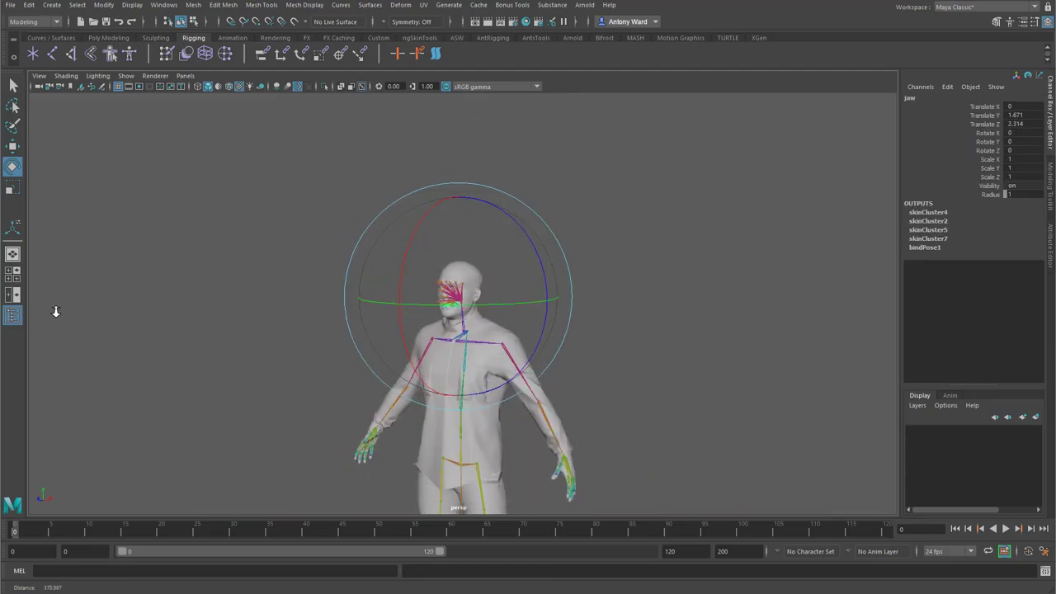
pyautogui.keyDown('alt'); pyautogui.moveTo(555, 395); pyautogui.dragTo(562, 248, button='middle'); pyautogui.keyUp('alt')
pyautogui.keyDown('alt'); pyautogui.moveTo(562, 250); pyautogui.dragTo(482, 277, button='right'); pyautogui.keyUp('alt')
pyautogui.keyDown('alt'); pyautogui.moveTo(483, 275); pyautogui.dragTo(651, 259); pyautogui.keyUp('alt')
pyautogui.click(69, 289)
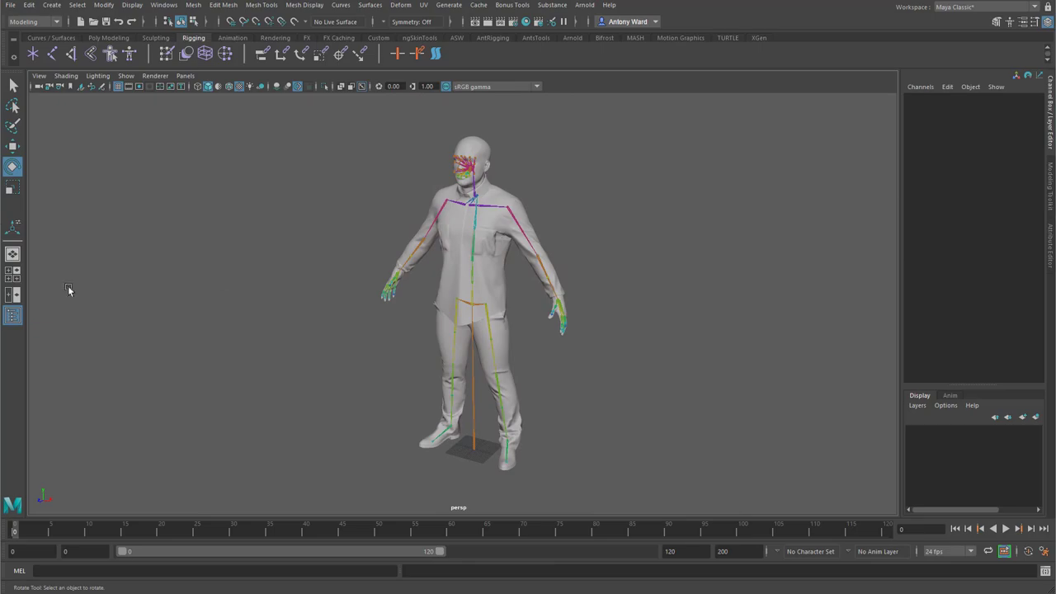
pyautogui.hotkey('ctrl', 'z')
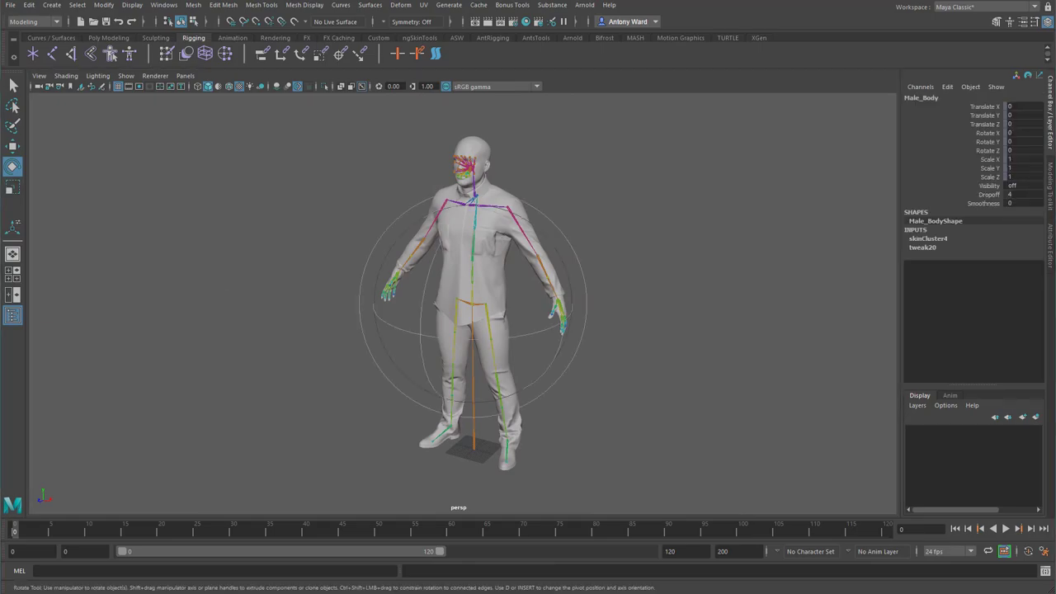
pyautogui.hotkey('shift', 'h')
pyautogui.keyDown('alt'); pyautogui.moveTo(385, 266); pyautogui.dragTo(343, 173); pyautogui.keyUp('alt')
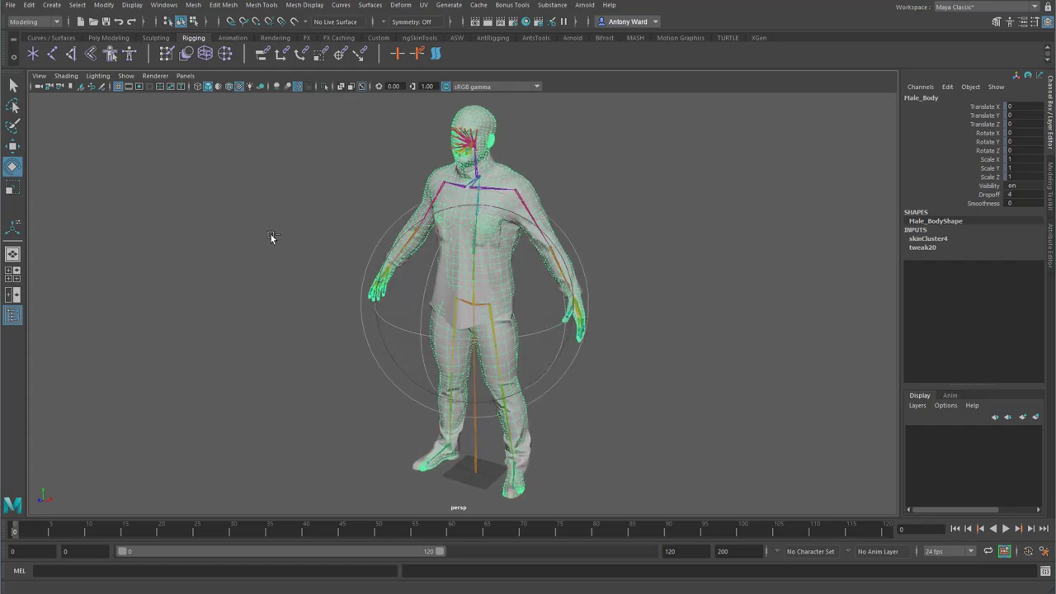
# - Add the clothed mesh to the Male_Body selection and open the Copy Skin Weights options from the Rigging menu set
pyautogui.keyDown('ctrl'); pyautogui.click(2, 264); pyautogui.keyUp('ctrl')
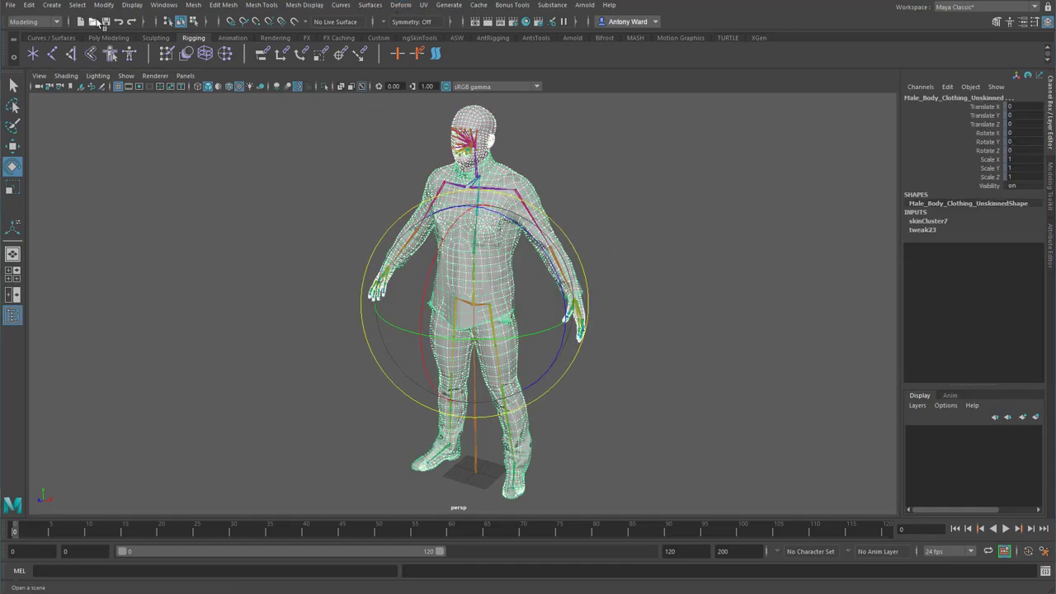
pyautogui.click(33, 21)
pyautogui.click(33, 40)
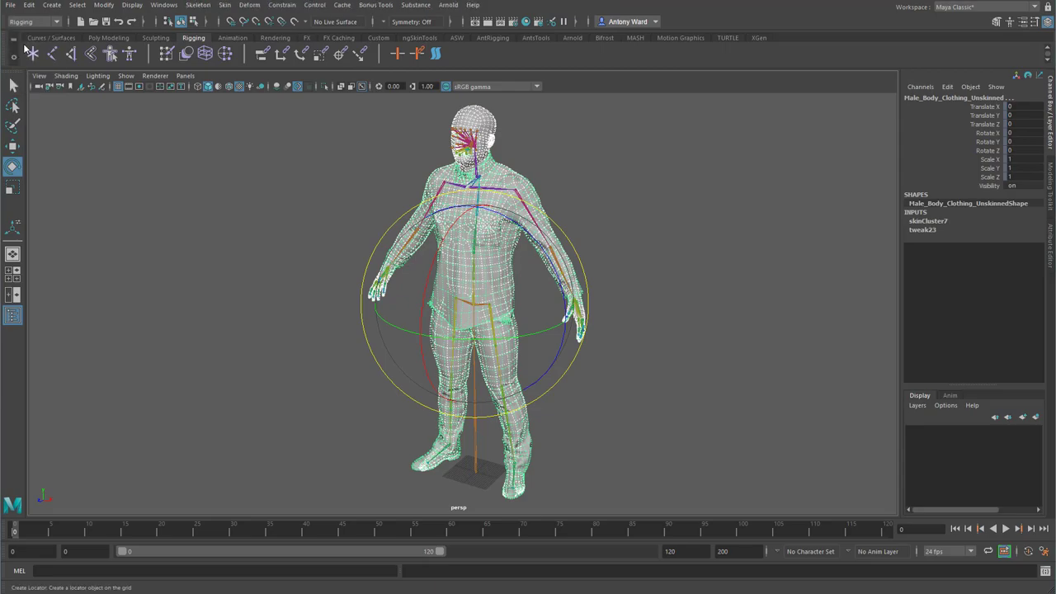
pyautogui.click(226, 5)
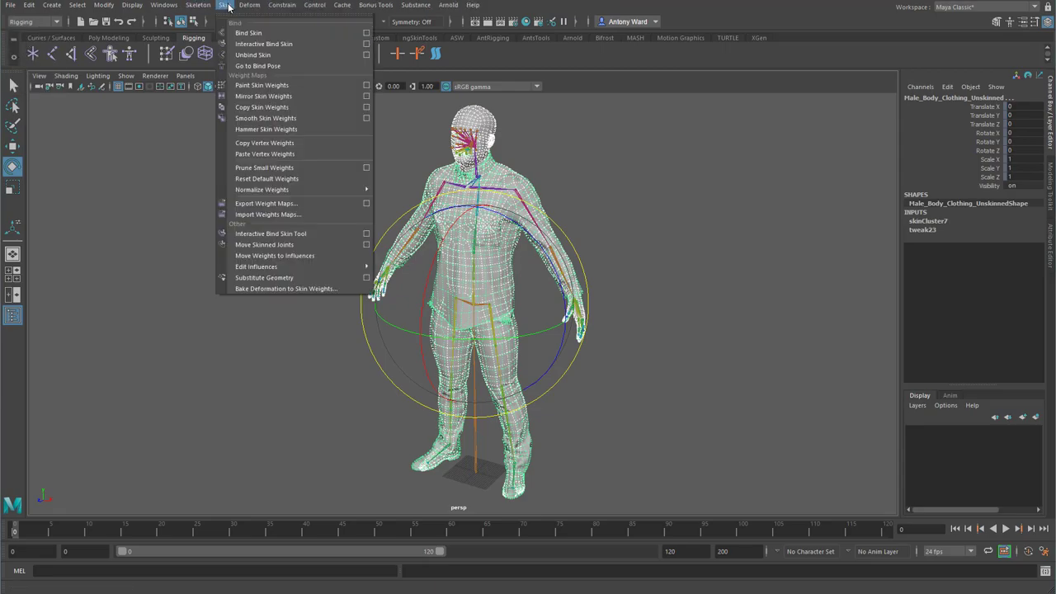
pyautogui.click(366, 108)
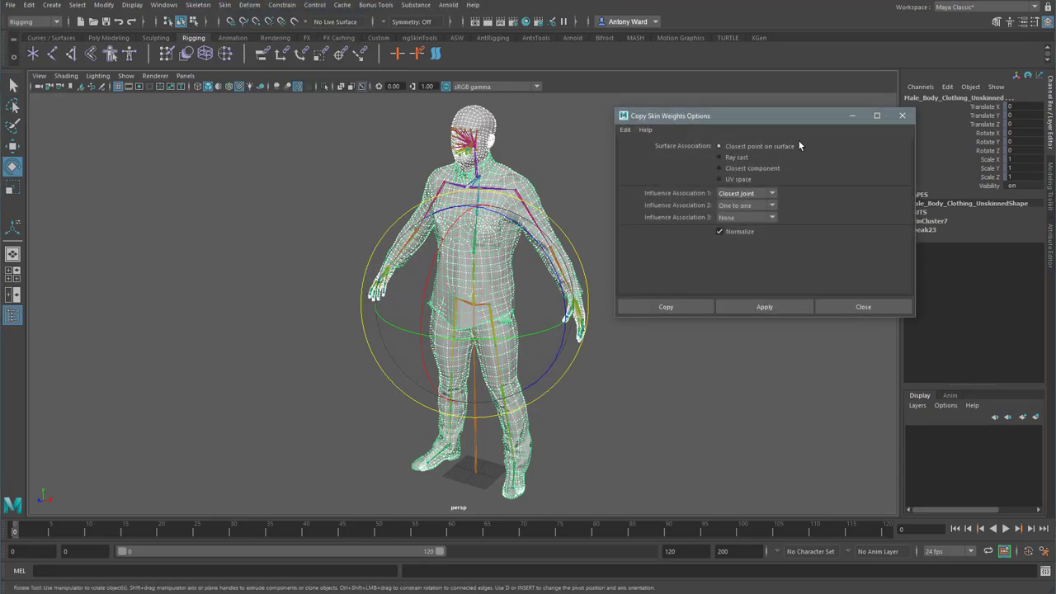
pyautogui.moveTo(791, 118); pyautogui.dragTo(761, 112)
# - Copy the skin weights from Male_Body to the clothed mesh using closest point on surface, closest joint, one to one and normalize
pyautogui.keyDown('alt'); pyautogui.moveTo(496, 236); pyautogui.dragTo(430, 243, button='middle'); pyautogui.keyUp('alt')
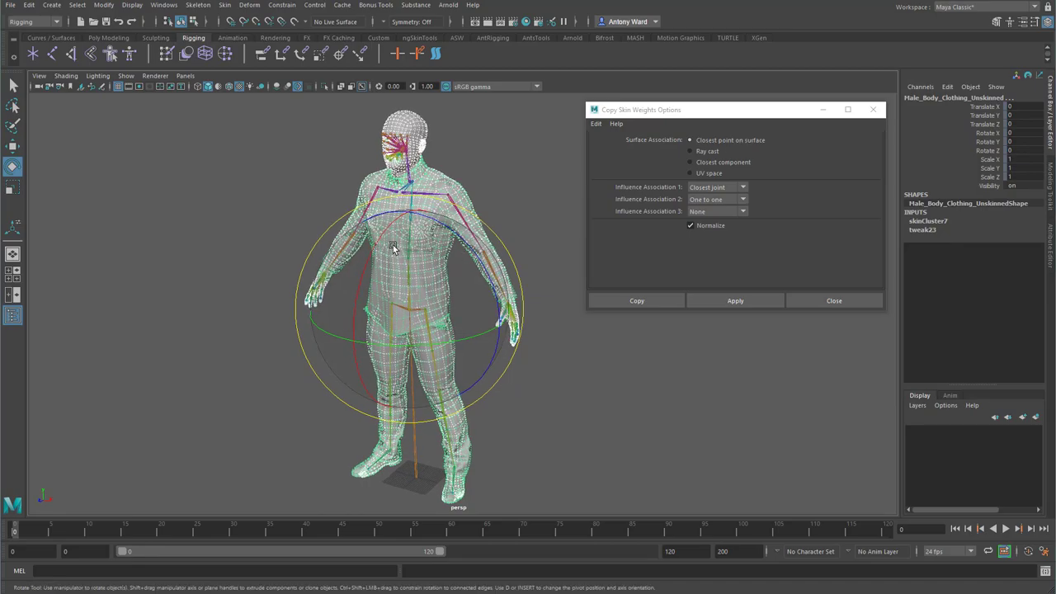
pyautogui.keyDown('alt'); pyautogui.moveTo(435, 309); pyautogui.dragTo(485, 328); pyautogui.keyUp('alt')
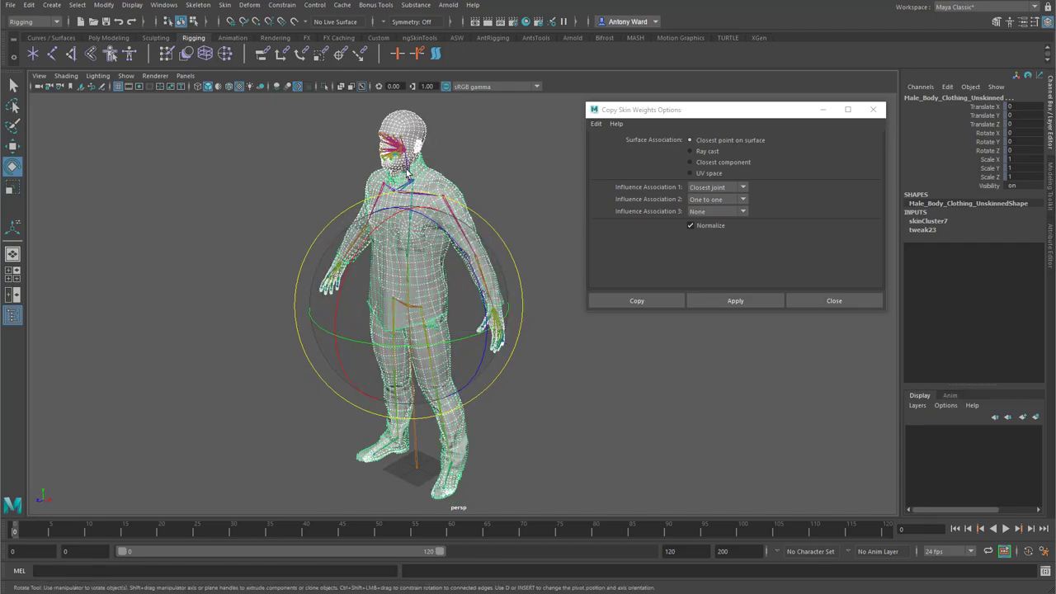
pyautogui.keyDown('alt'); pyautogui.moveTo(401, 228); pyautogui.dragTo(410, 229); pyautogui.keyUp('alt')
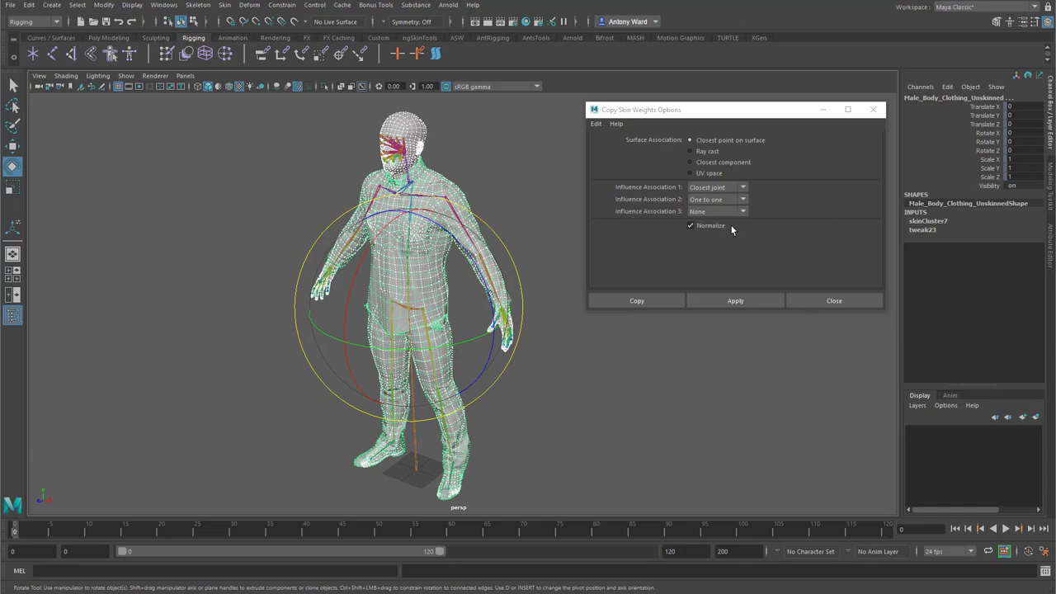
pyautogui.click(692, 226)
pyautogui.keyDown('alt'); pyautogui.moveTo(487, 247); pyautogui.dragTo(494, 250); pyautogui.keyUp('alt')
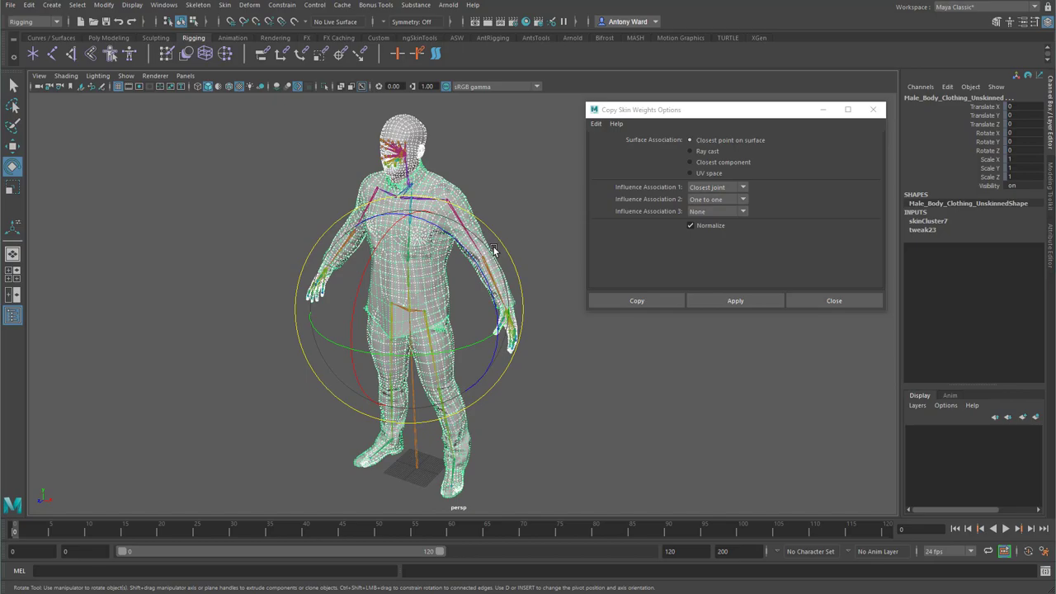
pyautogui.click(735, 301)
pyautogui.click(829, 304)
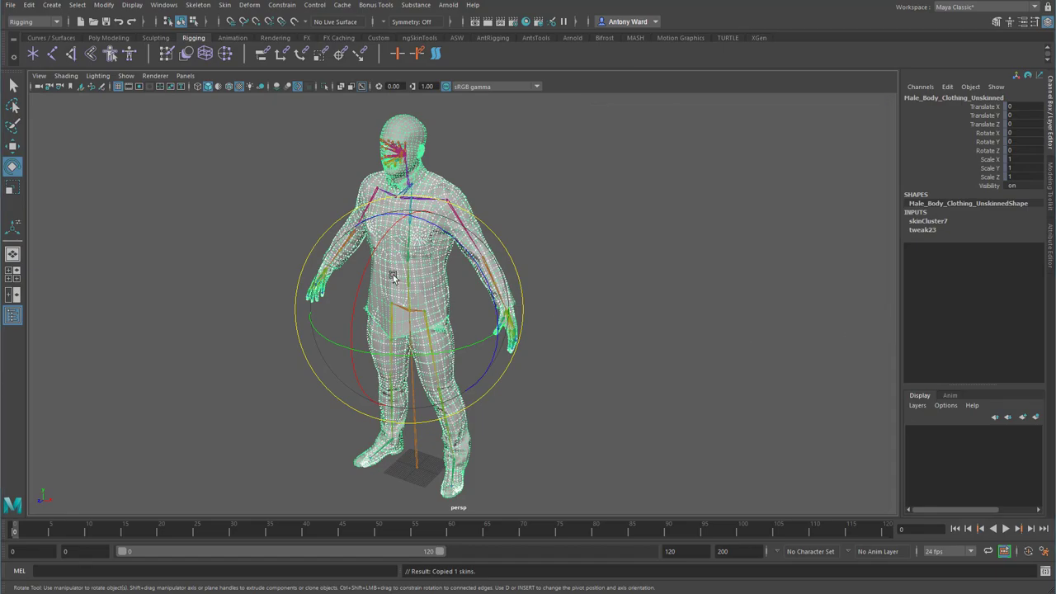
# - Select the skinned Male_Body mesh on its own and hide it
pyautogui.click(561, 261)
pyautogui.hotkey('ctrl', 'z')
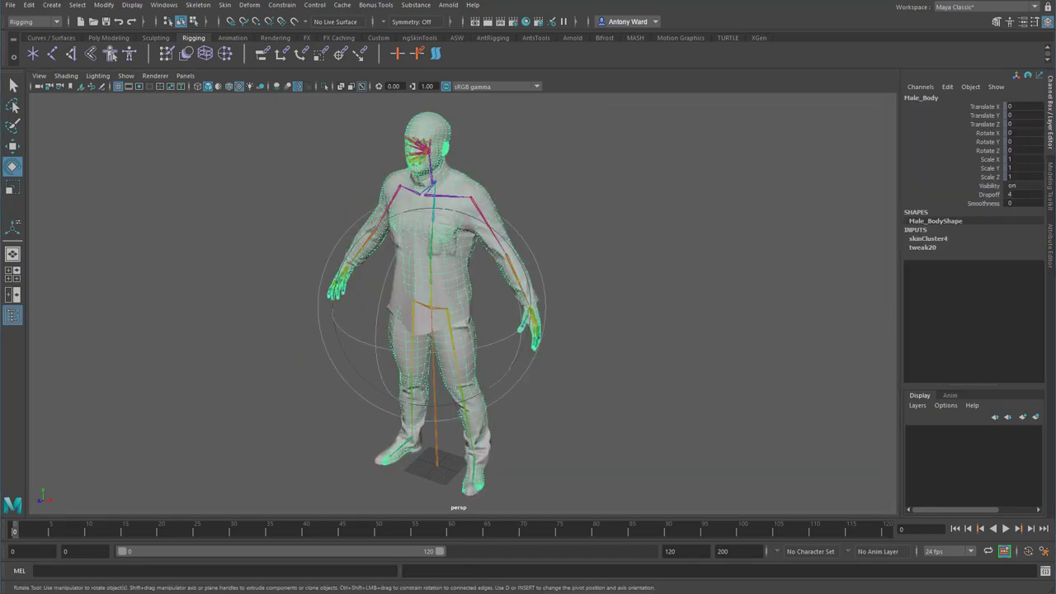
pyautogui.hotkey('ctrl', 'h')
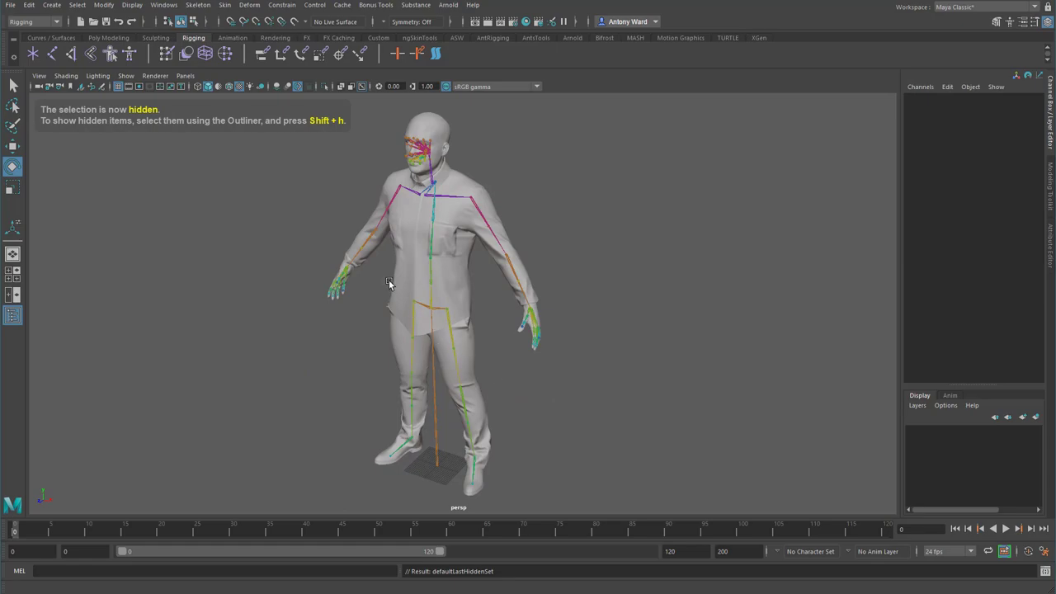
# - Rotate the left upper arm joint l_humerus, including about 37° in Z, to test the copied weights, and undo the rotations
pyautogui.scroll(5, 677, 318)
pyautogui.click(520, 251)
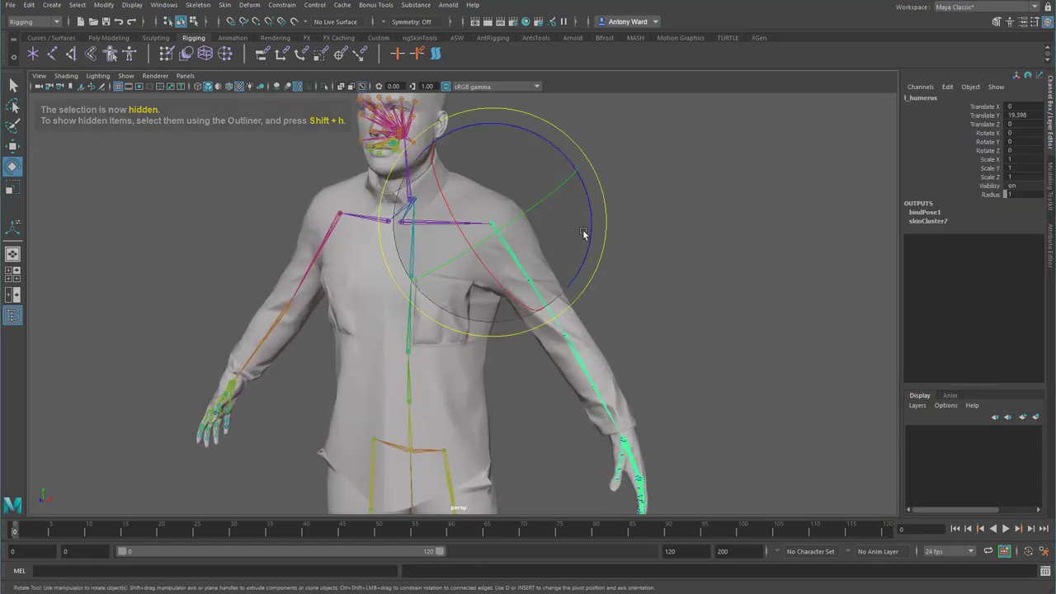
pyautogui.moveTo(575, 231); pyautogui.dragTo(572, 175)
pyautogui.hotkey('ctrl', 'z')
pyautogui.keyDown('alt'); pyautogui.moveTo(577, 365); pyautogui.dragTo(593, 361); pyautogui.keyUp('alt')
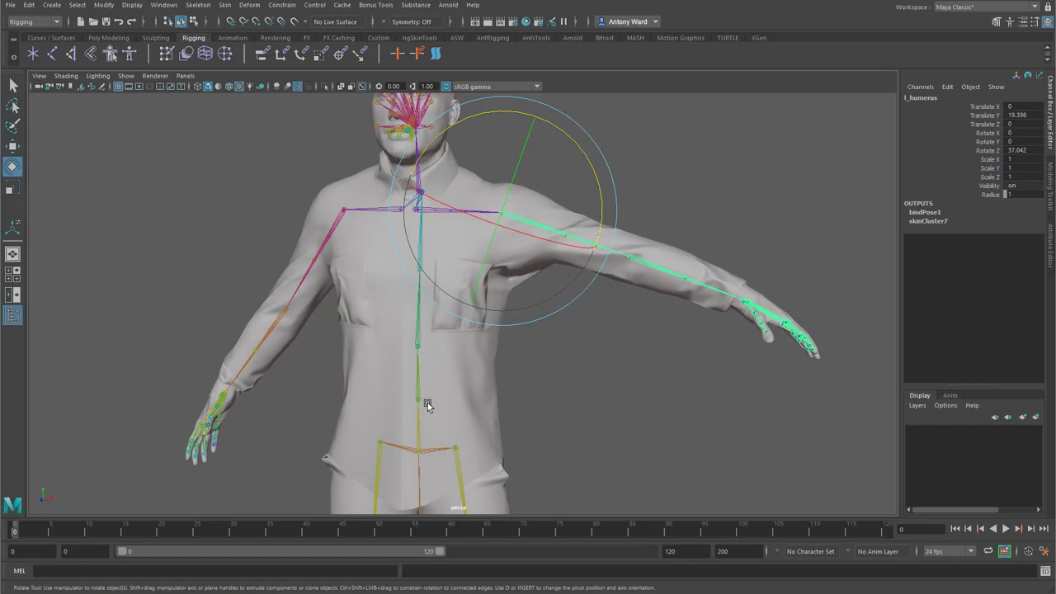
pyautogui.keyDown('alt'); pyautogui.moveTo(552, 396); pyautogui.dragTo(606, 347); pyautogui.keyUp('alt')
pyautogui.hotkey('ctrl', 'z')
# - Rotate the forearm joint l_radius about 37° in X to test the elbow's deformation, and undo the rotation
pyautogui.click(554, 383)
pyautogui.keyDown('alt'); pyautogui.moveTo(555, 383); pyautogui.dragTo(514, 358); pyautogui.keyUp('alt')
pyautogui.keyDown('alt'); pyautogui.moveTo(514, 359); pyautogui.dragTo(529, 298, button='middle'); pyautogui.keyUp('alt')
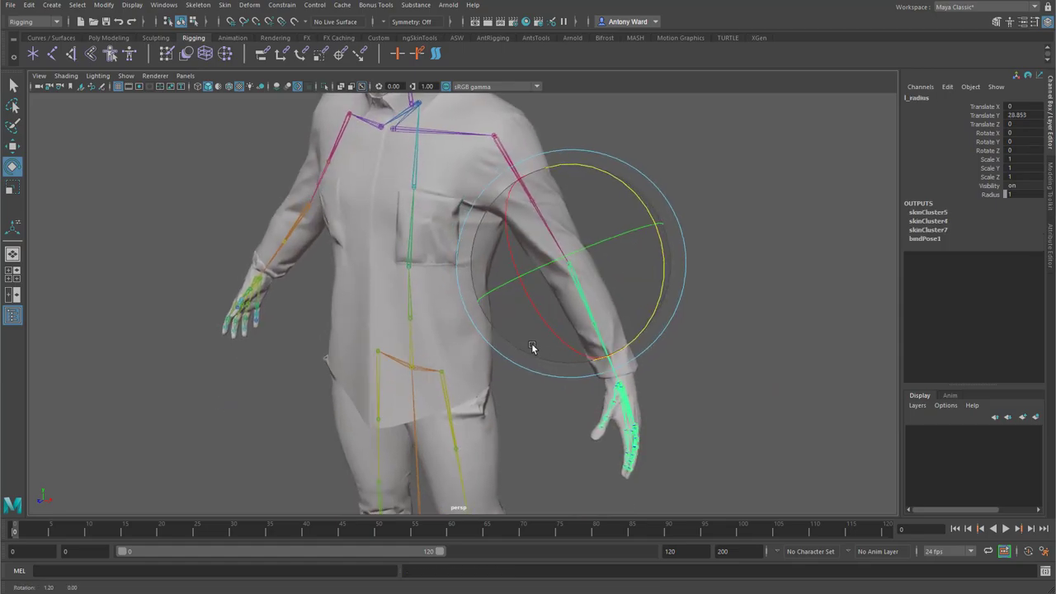
pyautogui.keyDown('alt'); pyautogui.moveTo(533, 349); pyautogui.dragTo(495, 300); pyautogui.keyUp('alt')
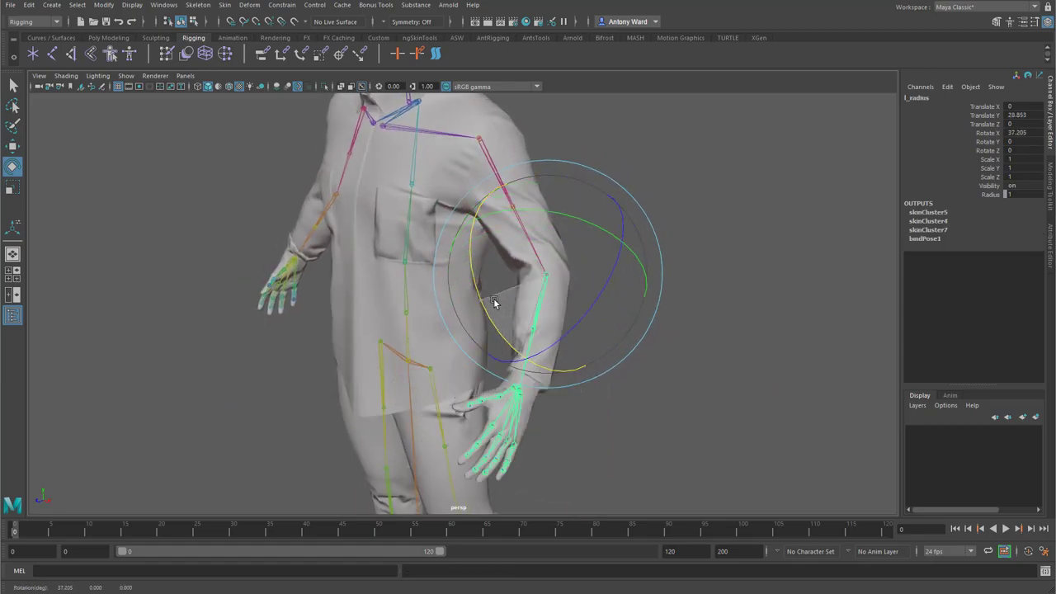
pyautogui.hotkey('ctrl', 'z')
# - Curl the left index finger to test its weights, rotating l_index_01 about 46° and l_index_03 about 23° in X along with the middle joint
pyautogui.keyDown('alt'); pyautogui.moveTo(501, 430); pyautogui.dragTo(472, 411); pyautogui.keyUp('alt')
pyautogui.keyDown('alt'); pyautogui.moveTo(472, 411); pyautogui.dragTo(439, 332, button='middle'); pyautogui.keyUp('alt')
pyautogui.keyDown('alt'); pyautogui.moveTo(438, 331); pyautogui.dragTo(737, 339, button='right'); pyautogui.keyUp('alt')
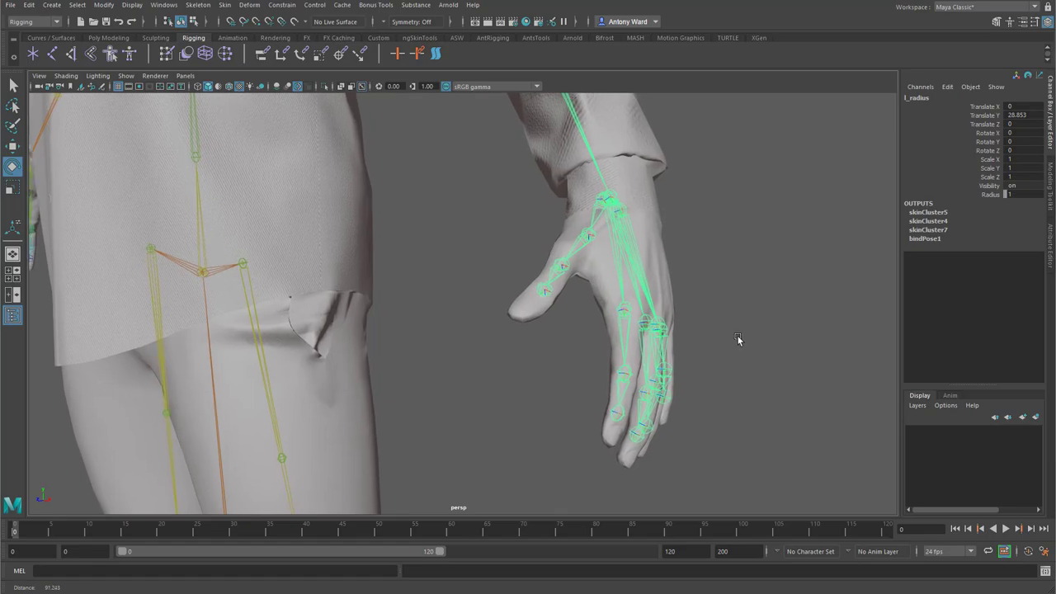
pyautogui.click(614, 342)
pyautogui.keyDown('alt'); pyautogui.moveTo(621, 351); pyautogui.dragTo(568, 343, button='middle'); pyautogui.keyUp('alt')
pyautogui.moveTo(627, 329); pyautogui.dragTo(556, 377)
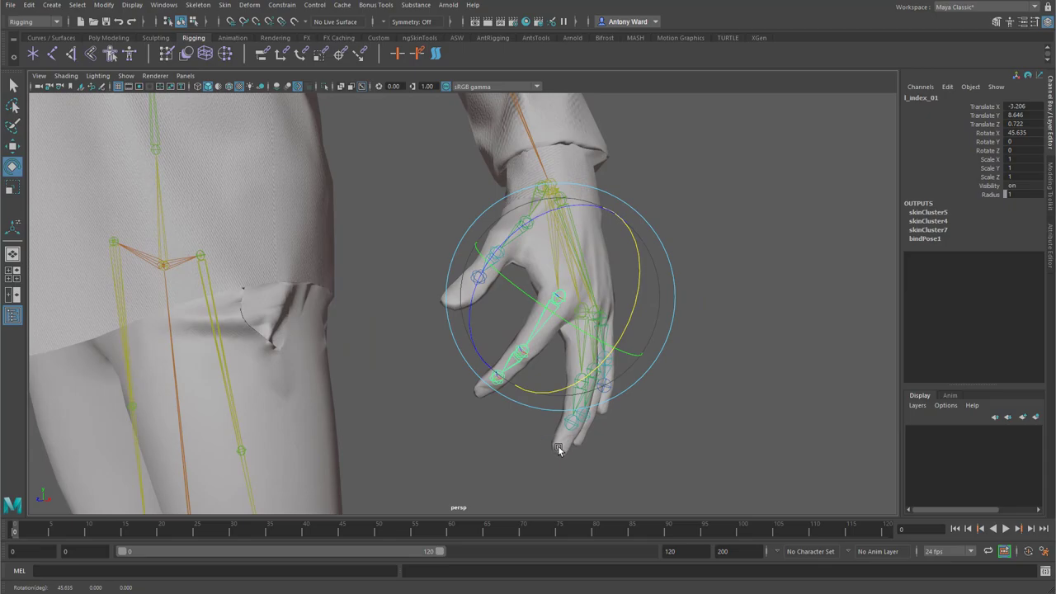
pyautogui.keyDown('alt'); pyautogui.moveTo(558, 445); pyautogui.dragTo(589, 424); pyautogui.keyUp('alt')
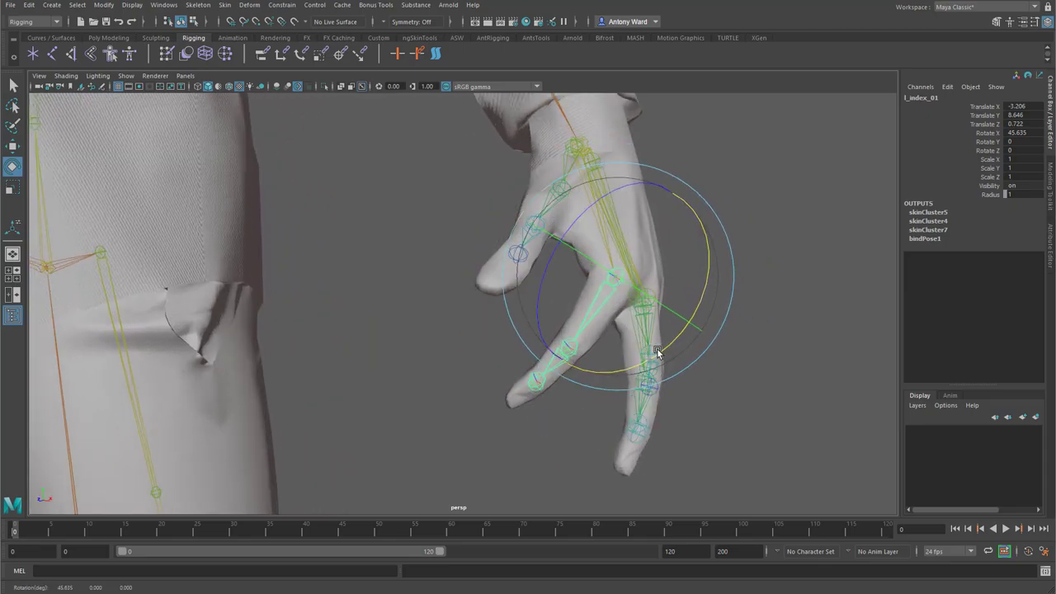
pyautogui.moveTo(658, 352); pyautogui.dragTo(605, 330)
pyautogui.click(556, 338)
pyautogui.click(514, 358)
pyautogui.click(521, 331)
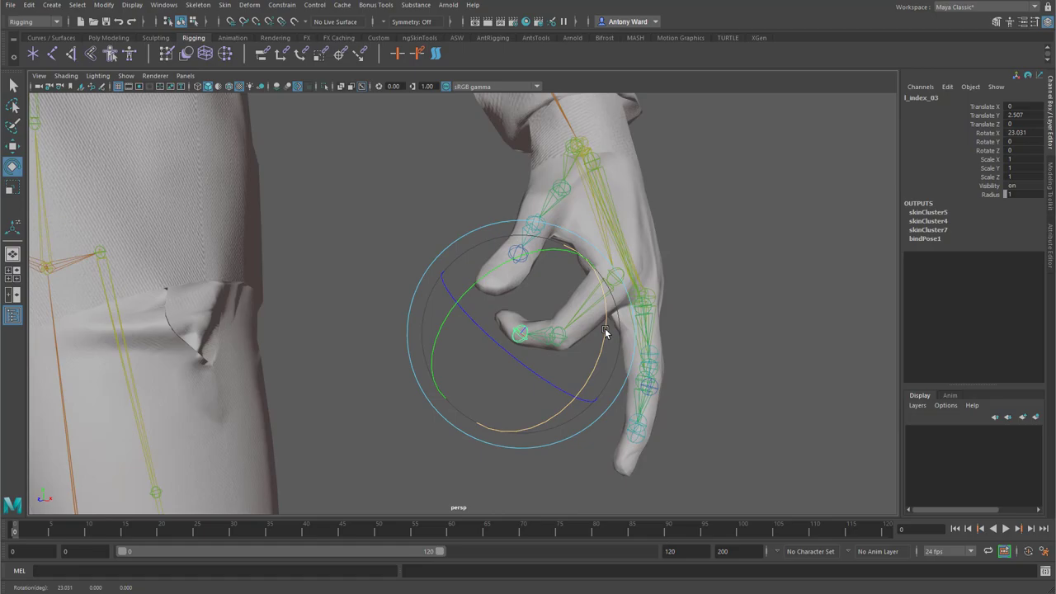
# - Undo all the index finger joint rotations to restore the hand's original pose
pyautogui.hotkey('ctrl', 'z')
pyautogui.hotkey('ctrl', 'z')
pyautogui.hotkey('ctrl', 'z')
pyautogui.hotkey('ctrl', 'z')
pyautogui.hotkey('ctrl', 'z')
pyautogui.hotkey('ctrl', 'z')
pyautogui.hotkey('ctrl', 'z')
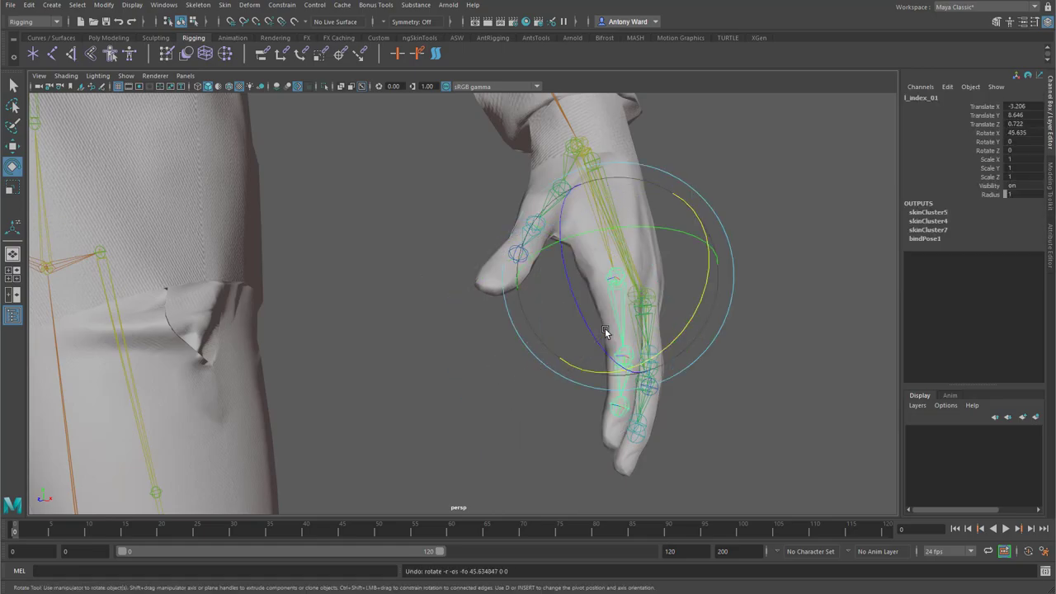
pyautogui.keyDown('alt'); pyautogui.moveTo(541, 300); pyautogui.dragTo(628, 317, button='right'); pyautogui.keyUp('alt')
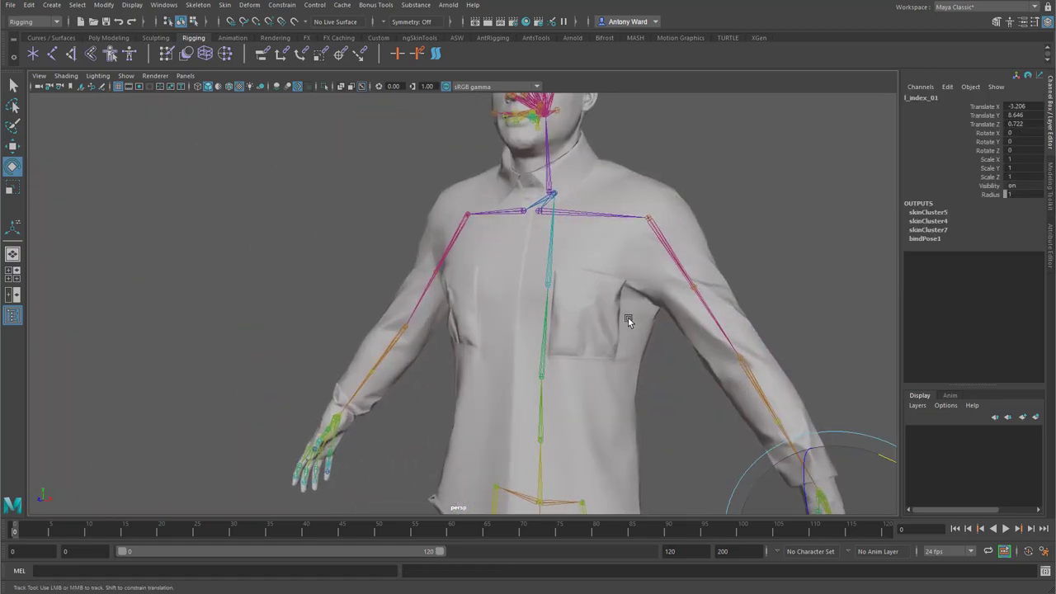
# - Rotate the sternum joint to test the torso's deformation, and undo the rotation
pyautogui.click(547, 330)
pyautogui.moveTo(571, 347)
pyautogui.mouseDown()
pyautogui.moveTo(535, 328)
pyautogui.moveTo(561, 349)
pyautogui.moveTo(552, 354)
pyautogui.mouseUp()
pyautogui.hotkey('ctrl', 'z')
pyautogui.keyDown('alt'); pyautogui.moveTo(554, 252); pyautogui.dragTo(545, 303, button='middle'); pyautogui.keyUp('alt')
pyautogui.keyDown('alt'); pyautogui.moveTo(545, 303); pyautogui.dragTo(565, 307); pyautogui.keyUp('alt')
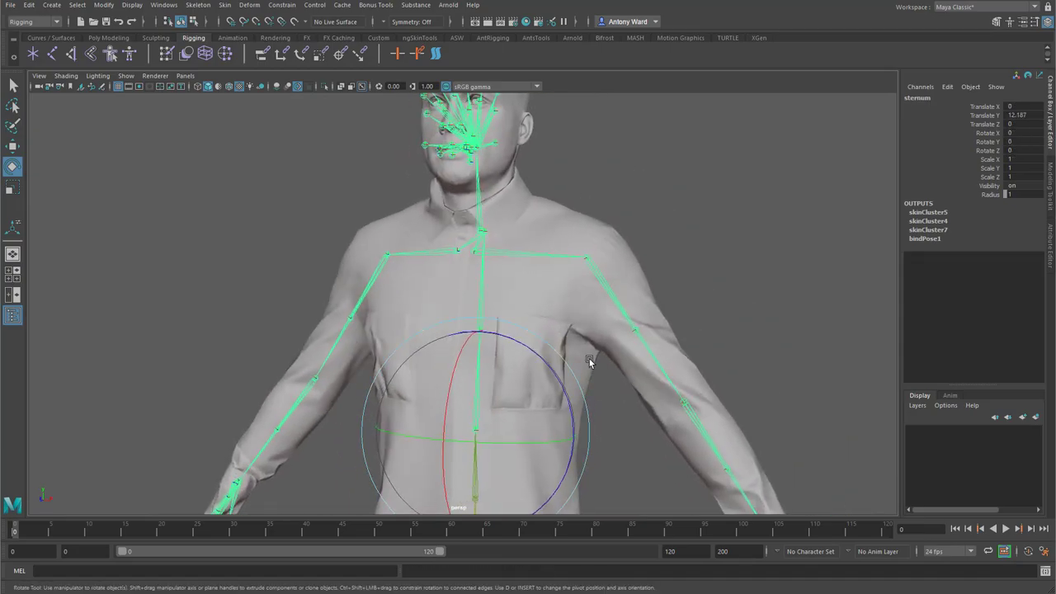
# - Rotate the jaw joint about 15° in X to test how the mouth opens, and undo the rotation
pyautogui.keyDown('alt'); pyautogui.moveTo(446, 252); pyautogui.dragTo(478, 409, button='middle'); pyautogui.keyUp('alt')
pyautogui.keyDown('alt'); pyautogui.moveTo(458, 371); pyautogui.dragTo(432, 361); pyautogui.keyUp('alt')
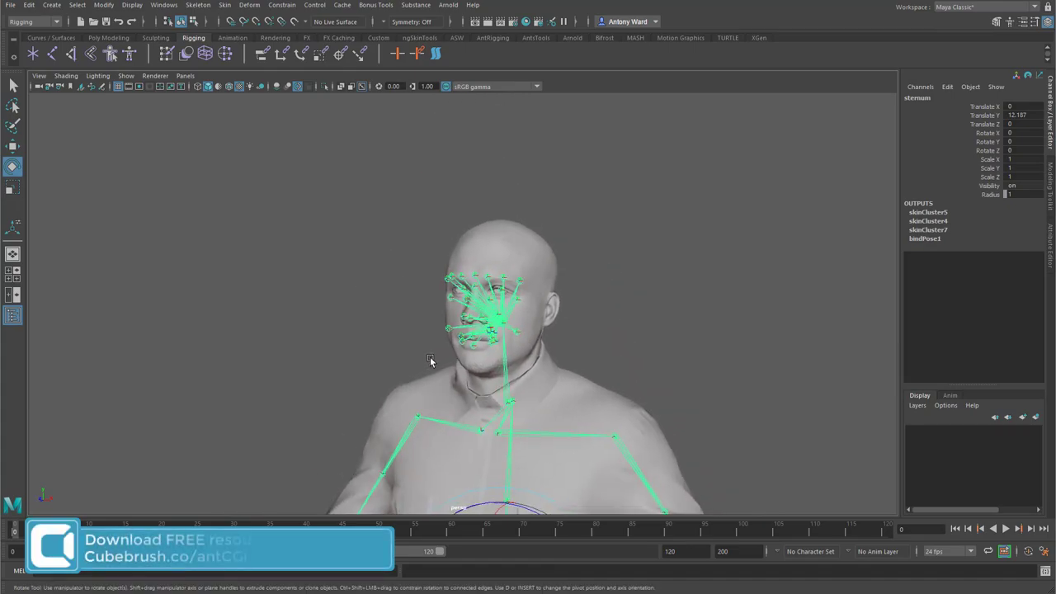
pyautogui.keyDown('alt'); pyautogui.moveTo(432, 360); pyautogui.dragTo(726, 346, button='right'); pyautogui.keyUp('alt')
pyautogui.keyDown('alt'); pyautogui.moveTo(621, 345); pyautogui.dragTo(533, 351); pyautogui.keyUp('alt')
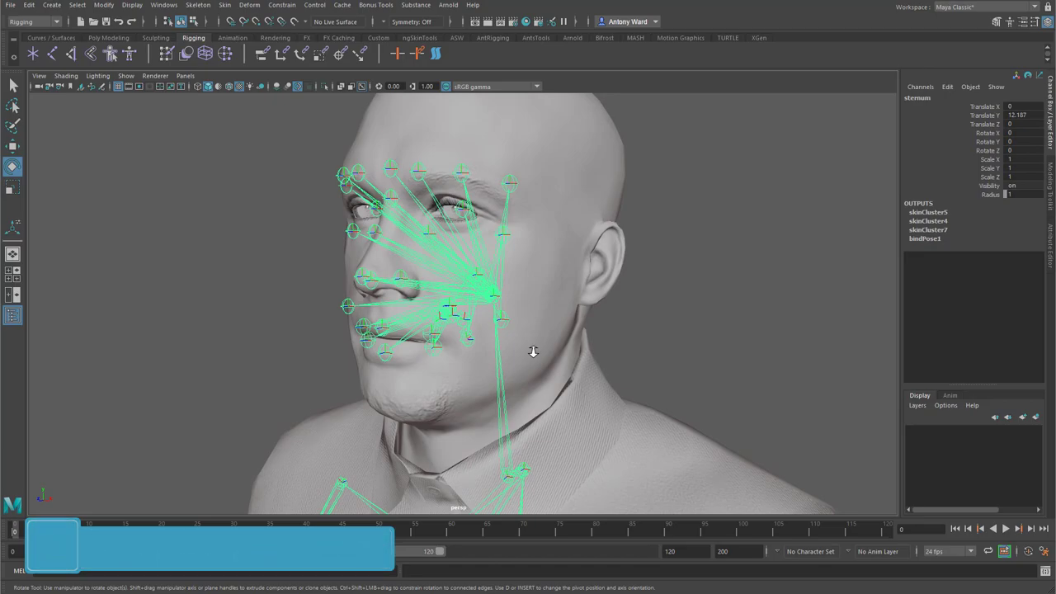
pyautogui.click(472, 312)
pyautogui.keyDown('alt'); pyautogui.moveTo(475, 330); pyautogui.dragTo(474, 363); pyautogui.keyUp('alt')
pyautogui.keyDown('alt'); pyautogui.moveTo(475, 363); pyautogui.dragTo(509, 366, button='right'); pyautogui.keyUp('alt')
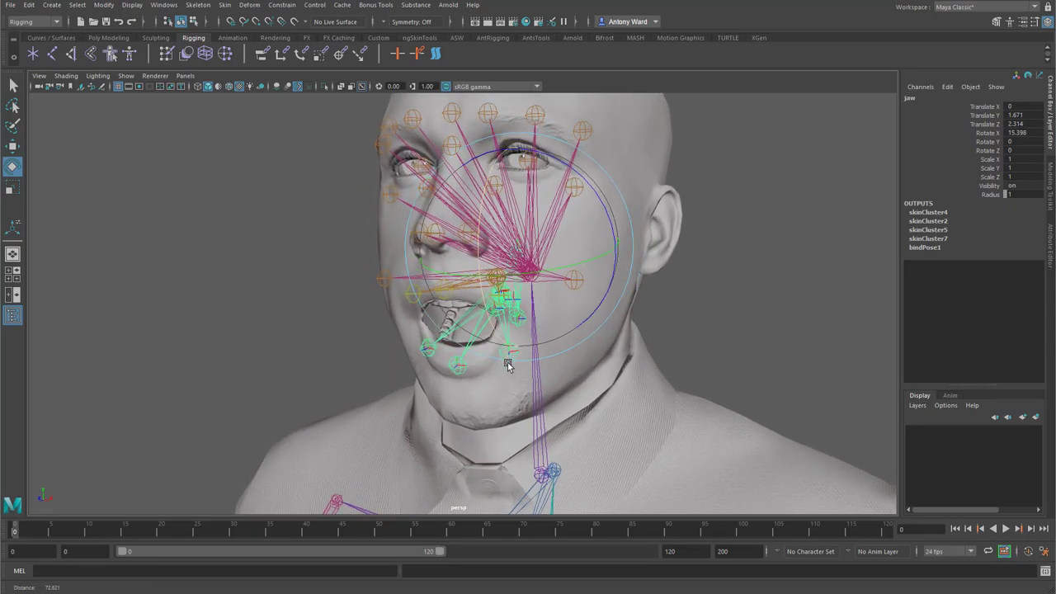
pyautogui.hotkey('ctrl', 'z')
pyautogui.click(778, 319)
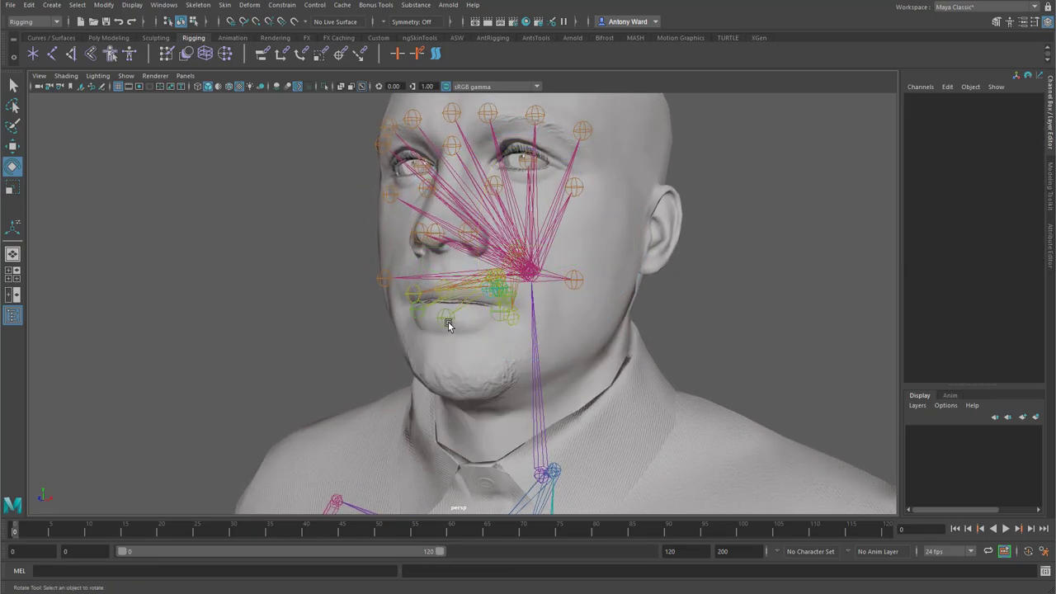
# - Move the lower lip joint mouth_middle_lower slightly downward to test the lip weights, and undo the move
pyautogui.click(448, 326)
pyautogui.press('w')
pyautogui.moveTo(448, 326); pyautogui.dragTo(454, 348)
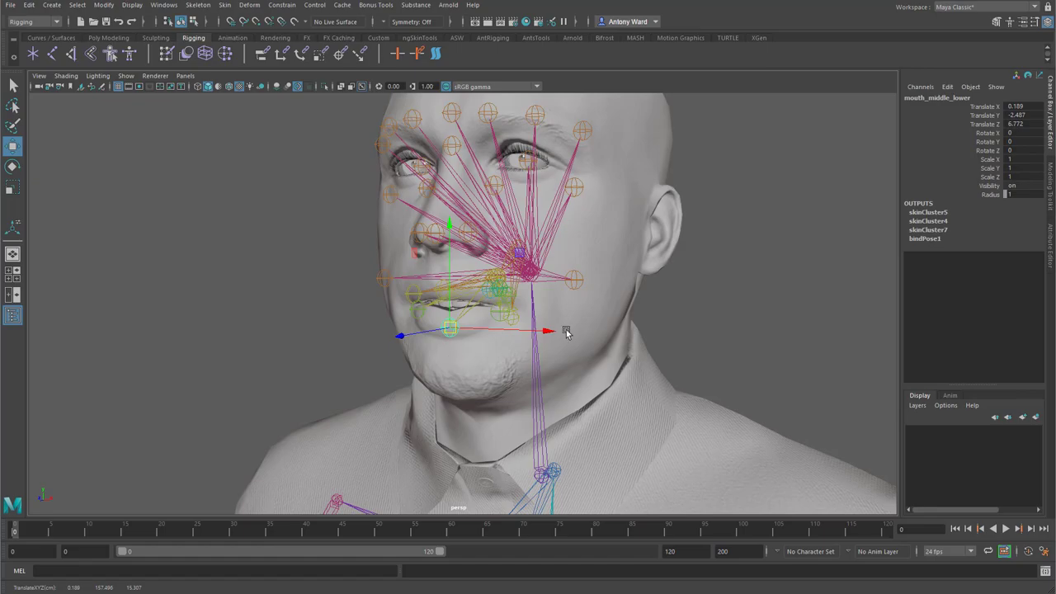
pyautogui.hotkey('ctrl', 'z')
# - Rotate the left lower eyelid joint l_eyelid_lower about -16° in X to test its weights, and clear the selection
pyautogui.keyDown('alt'); pyautogui.moveTo(594, 295); pyautogui.dragTo(575, 319); pyautogui.keyUp('alt')
pyautogui.keyDown('alt'); pyautogui.moveTo(575, 318); pyautogui.dragTo(622, 325, button='right'); pyautogui.keyUp('alt')
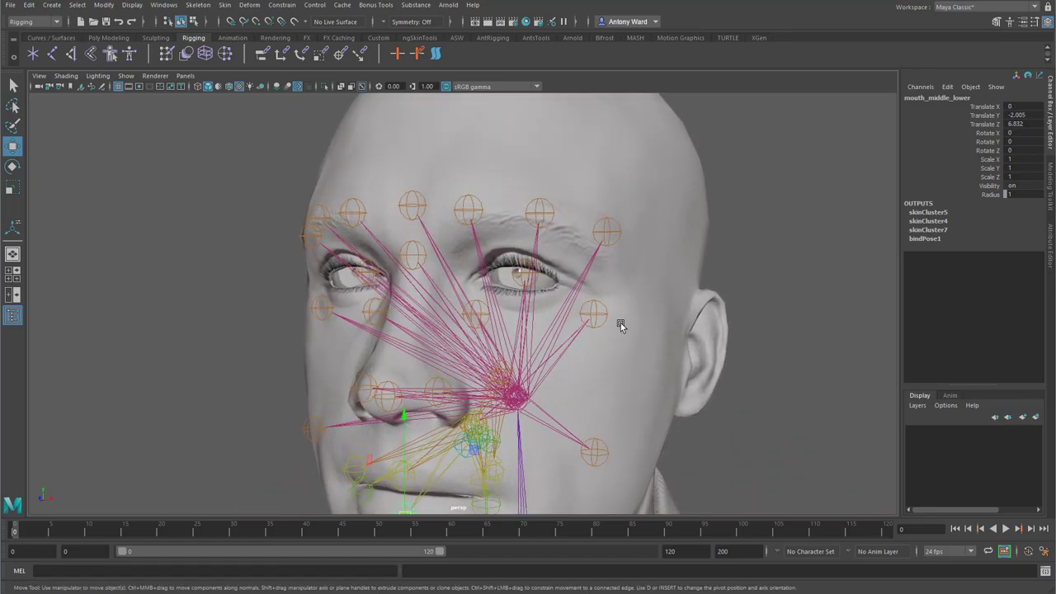
pyautogui.click(520, 279)
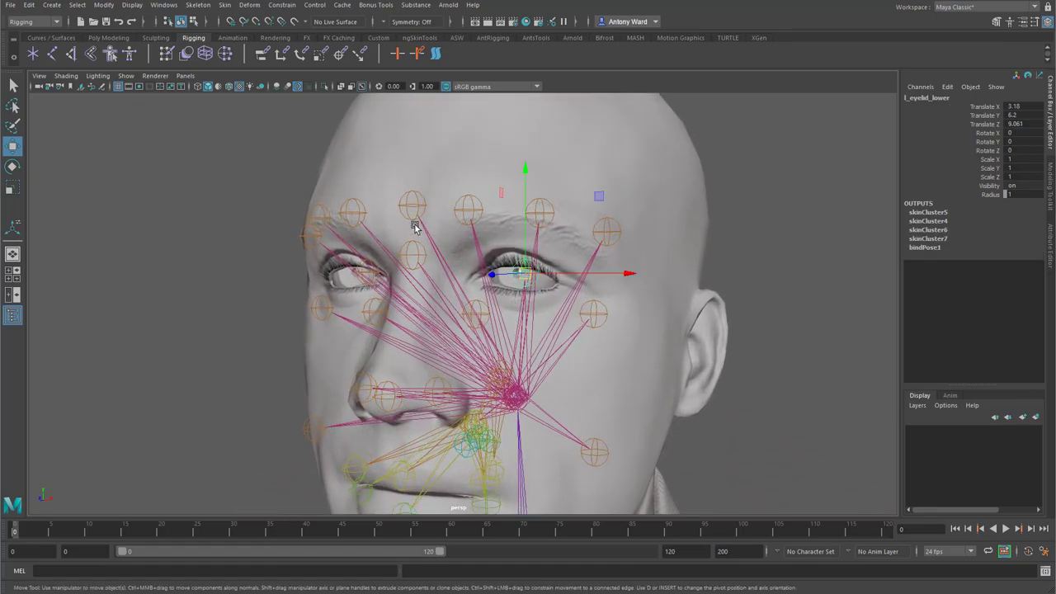
pyautogui.press('e')
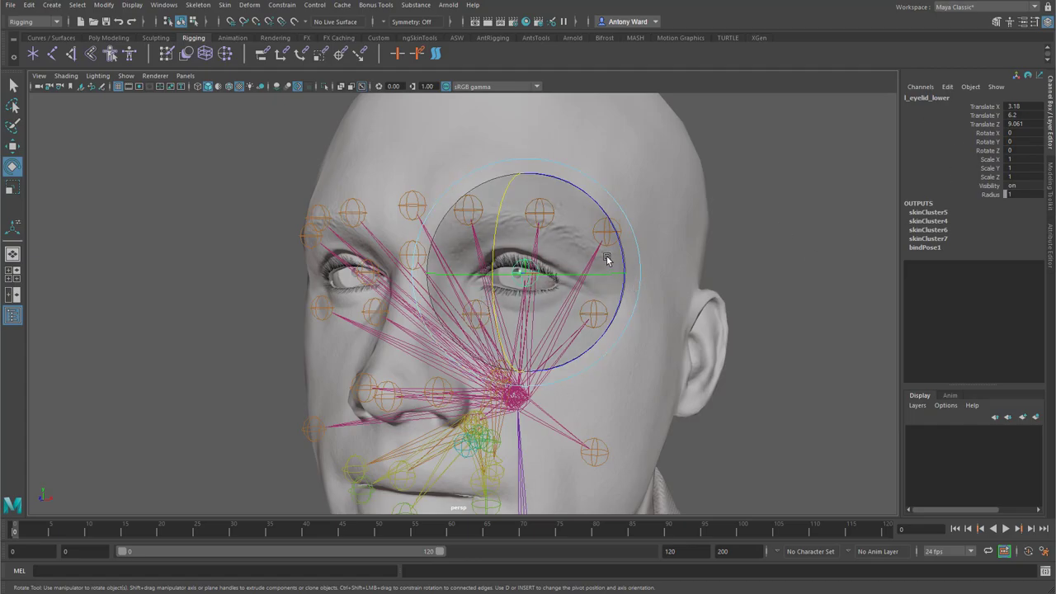
pyautogui.moveTo(472, 329); pyautogui.dragTo(498, 307)
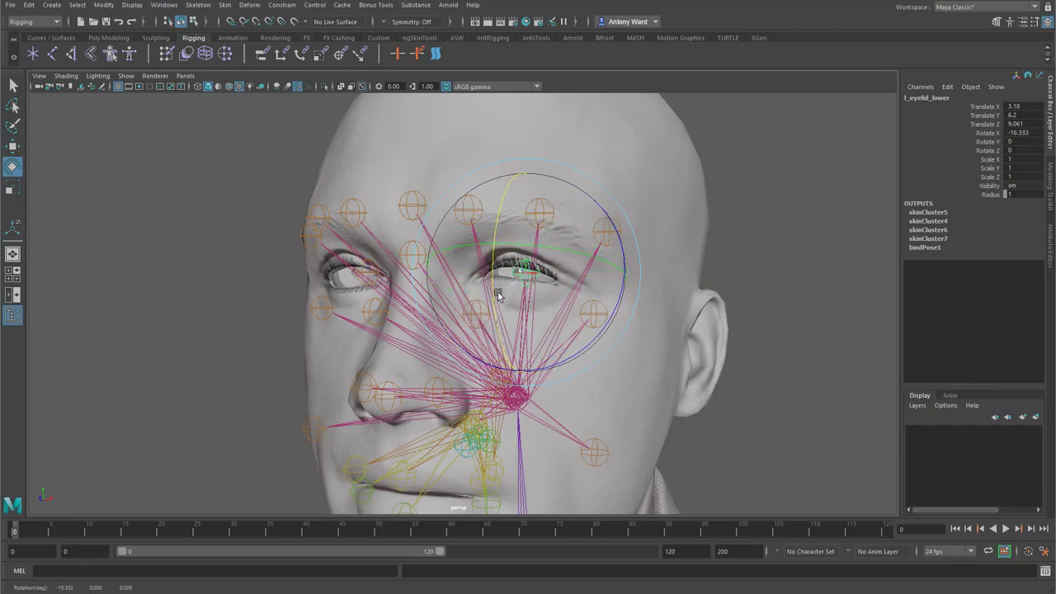
pyautogui.click(792, 378)
# - Hide the Lashes mesh so the eyelids can be checked without it
pyautogui.click(501, 262)
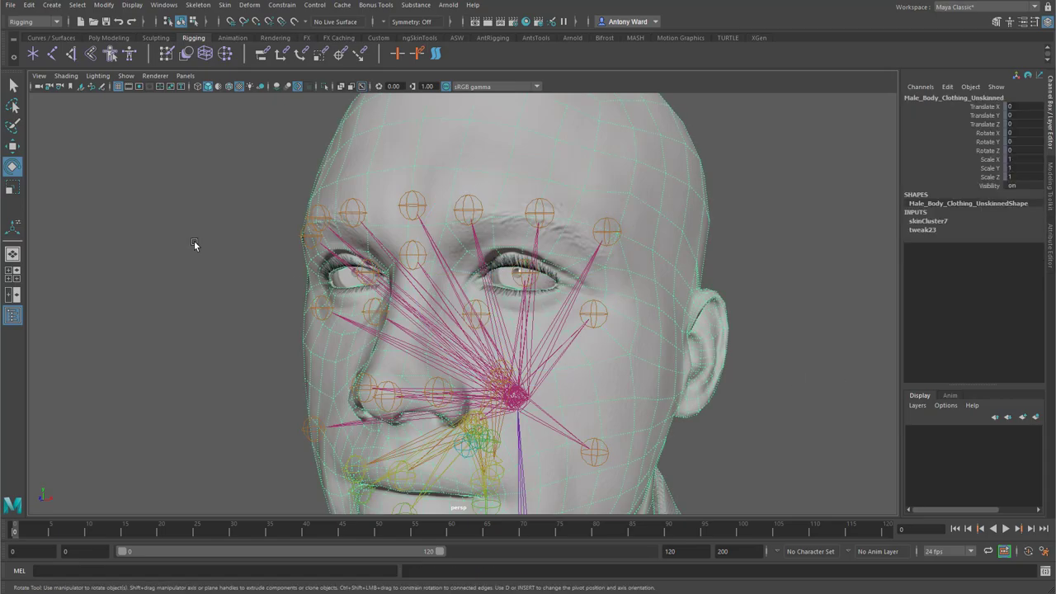
pyautogui.click(502, 260)
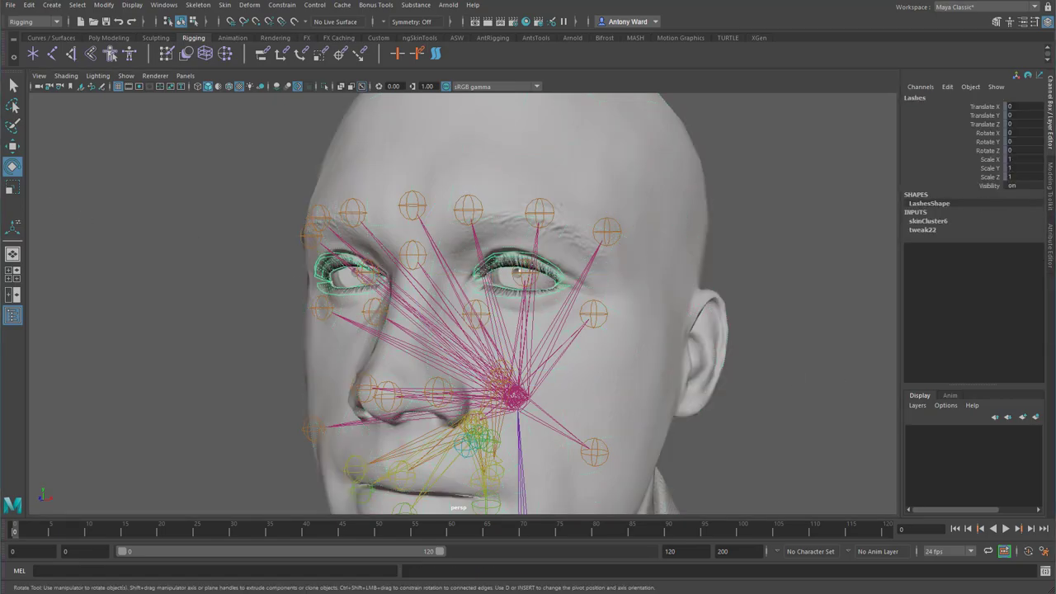
pyautogui.hotkey('ctrl', 'h')
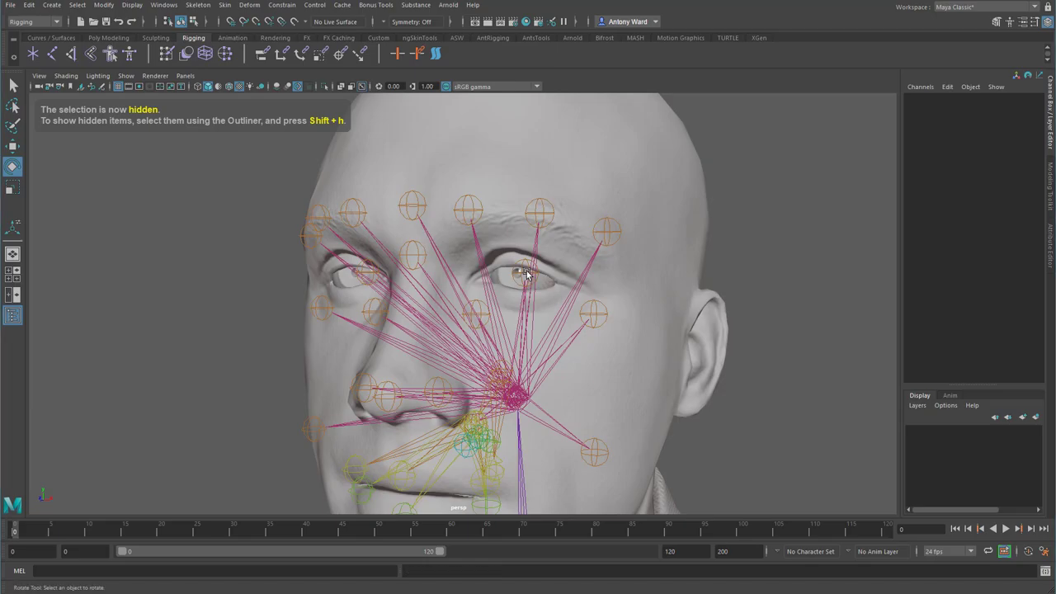
# - Rotate the left upper eyelid joint l_eyelid_upper about 7° in X to test its weights, and undo the rotation
pyautogui.click(524, 273)
pyautogui.moveTo(494, 256)
pyautogui.mouseDown()
pyautogui.moveTo(495, 280)
pyautogui.moveTo(488, 239)
pyautogui.moveTo(485, 269)
pyautogui.mouseUp()
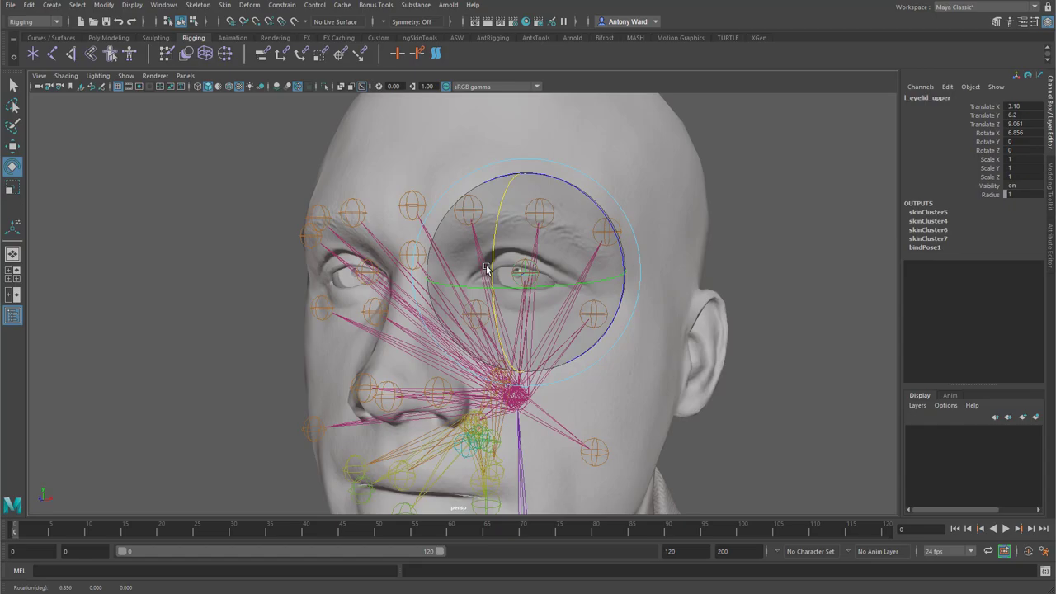
pyautogui.hotkey('ctrl', 'z')
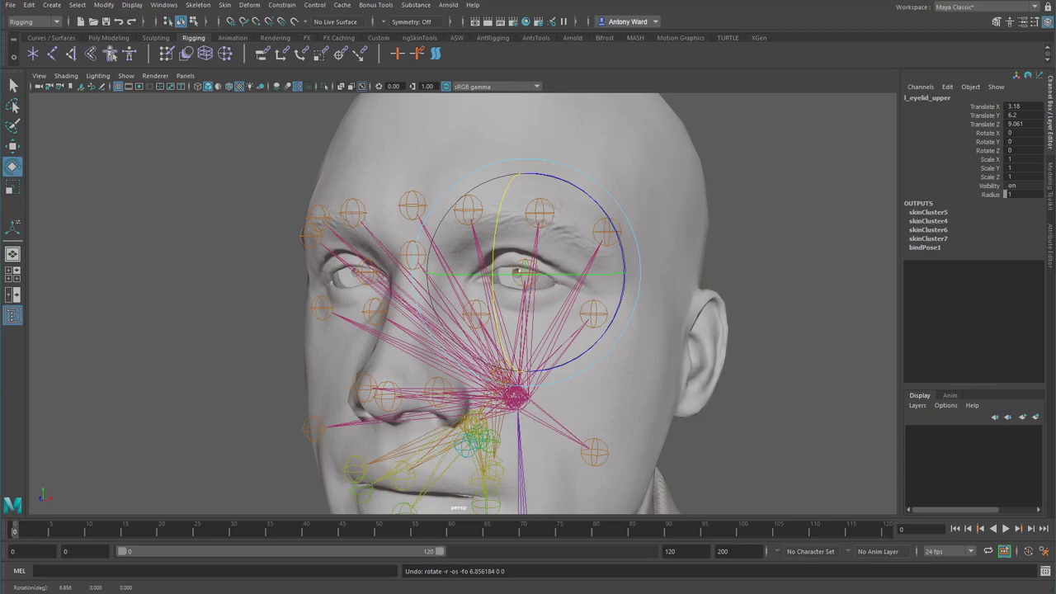
# - Rotate the left lower eyelid joint l_eyelid_lower about -10° in X, and undo its rotations
pyautogui.moveTo(495, 312)
pyautogui.mouseDown()
pyautogui.moveTo(486, 265)
pyautogui.moveTo(491, 315)
pyautogui.moveTo(491, 303)
pyautogui.mouseUp()
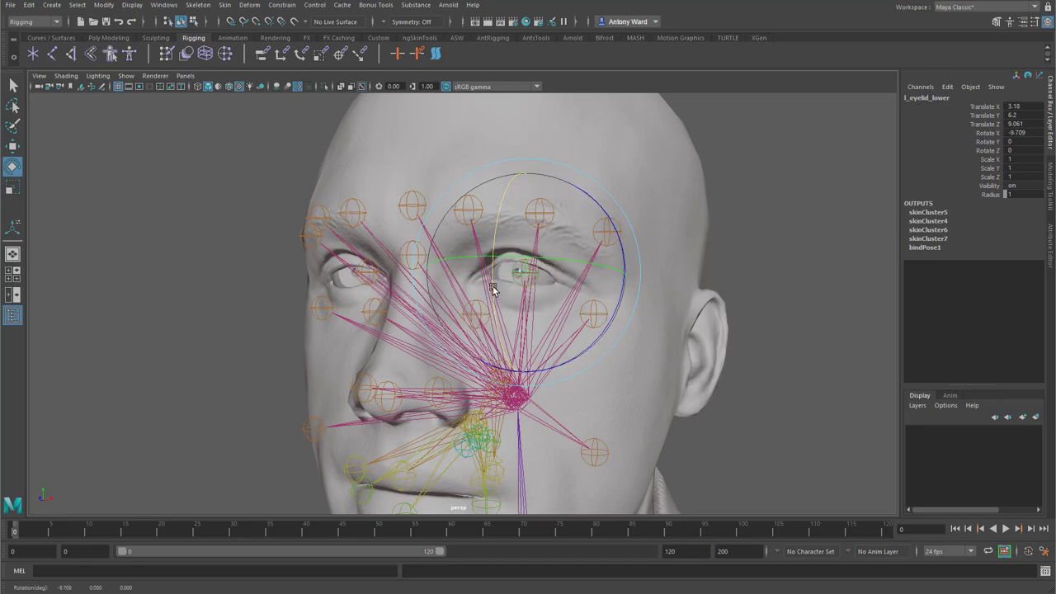
pyautogui.moveTo(523, 279); pyautogui.dragTo(521, 314)
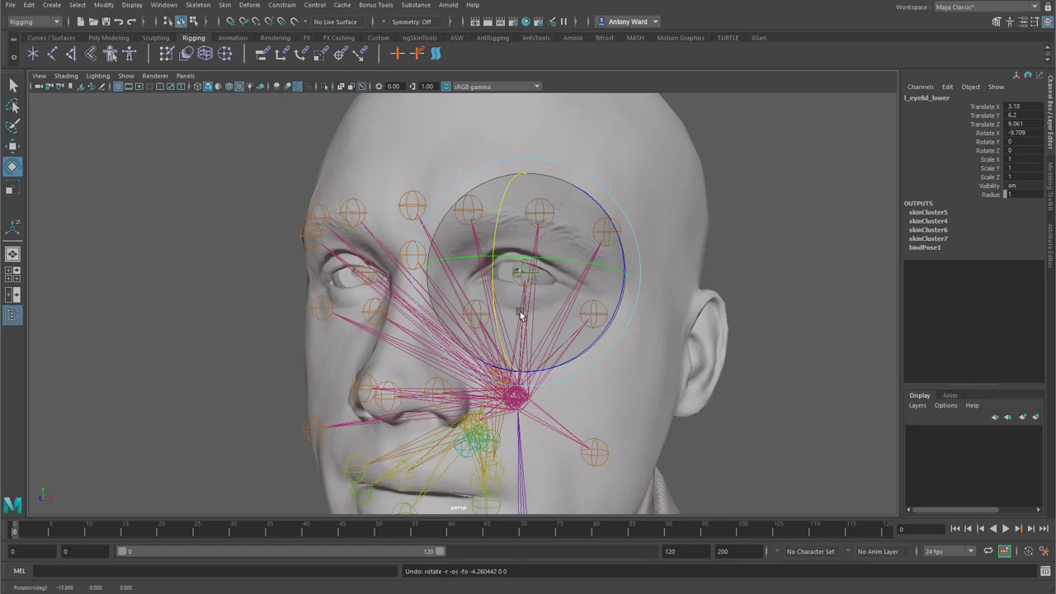
pyautogui.keyDown('alt'); pyautogui.moveTo(538, 287); pyautogui.dragTo(561, 309); pyautogui.keyUp('alt')
pyautogui.hotkey('ctrl', 'z')
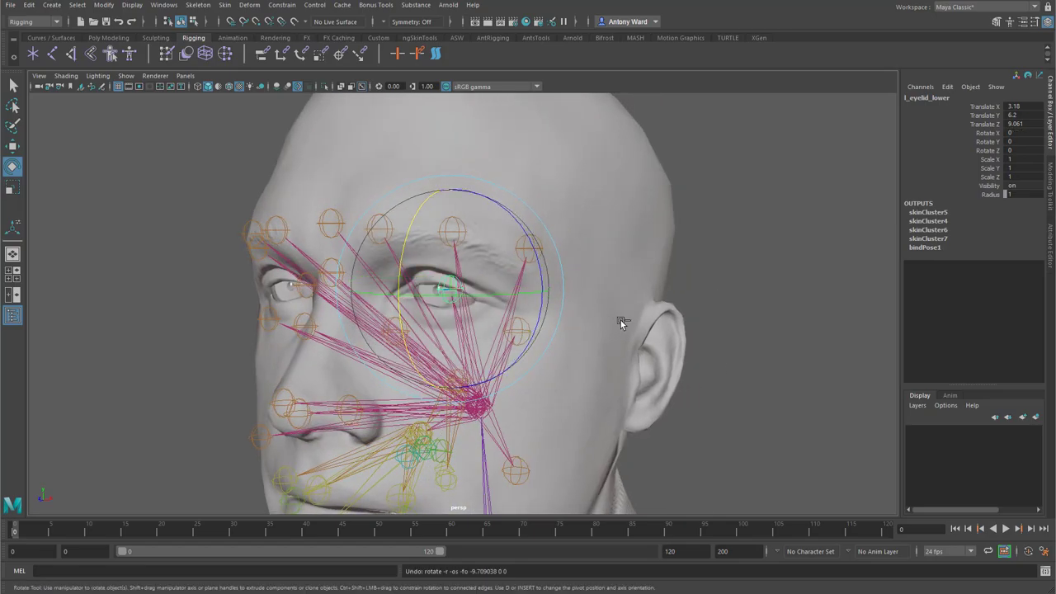
# - Unbind the skin from the clothed mesh Male_Body_Clothing_Unskinned
pyautogui.keyDown('alt'); pyautogui.moveTo(577, 429); pyautogui.dragTo(314, 369, button='right'); pyautogui.keyUp('alt')
pyautogui.keyDown('alt'); pyautogui.moveTo(631, 429); pyautogui.dragTo(669, 231, button='middle'); pyautogui.keyUp('alt')
pyautogui.keyDown('alt'); pyautogui.moveTo(669, 231); pyautogui.dragTo(531, 342, button='right'); pyautogui.keyUp('alt')
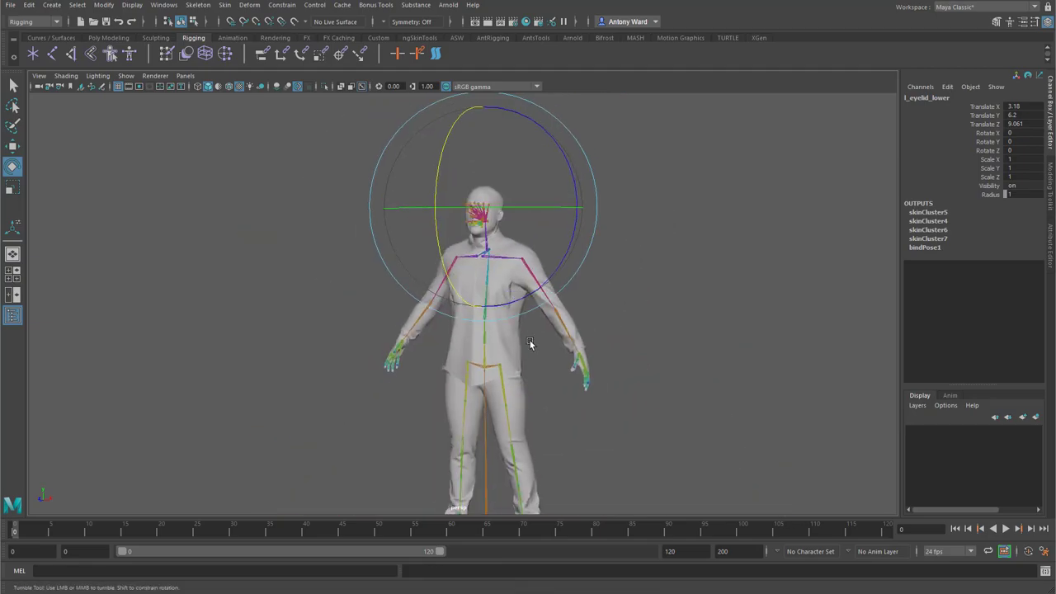
pyautogui.keyDown('alt'); pyautogui.moveTo(531, 342); pyautogui.dragTo(536, 307, button='middle'); pyautogui.keyUp('alt')
pyautogui.click(571, 307)
pyautogui.keyDown('alt'); pyautogui.moveTo(594, 313); pyautogui.dragTo(603, 320); pyautogui.keyUp('alt')
pyautogui.keyDown('alt'); pyautogui.moveTo(603, 320); pyautogui.dragTo(612, 290, button='middle'); pyautogui.keyUp('alt')
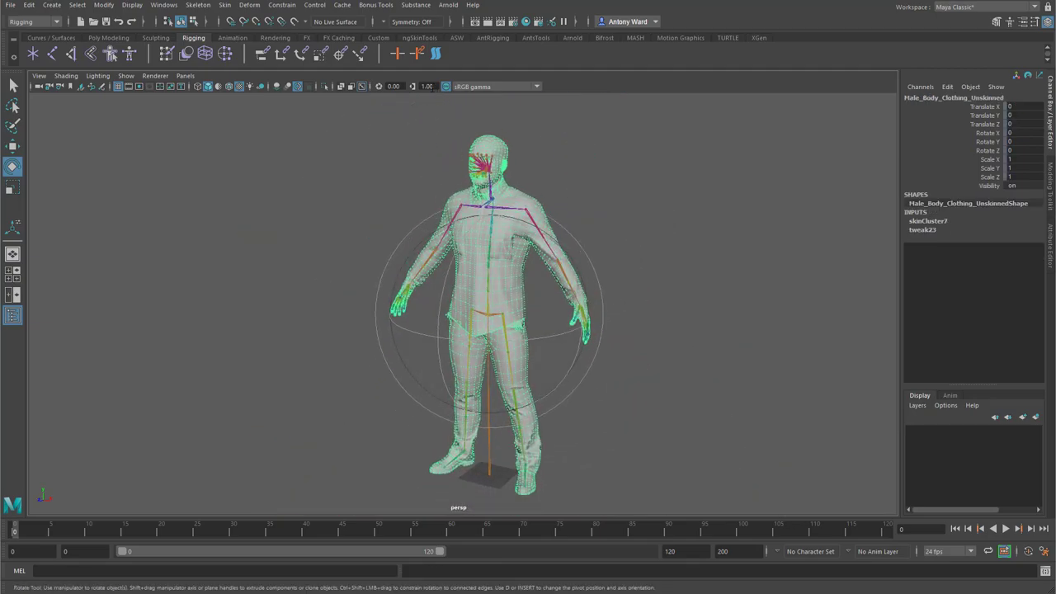
pyautogui.keyDown('alt'); pyautogui.moveTo(612, 290); pyautogui.dragTo(584, 292, button='right'); pyautogui.keyUp('alt')
pyautogui.click(224, 6)
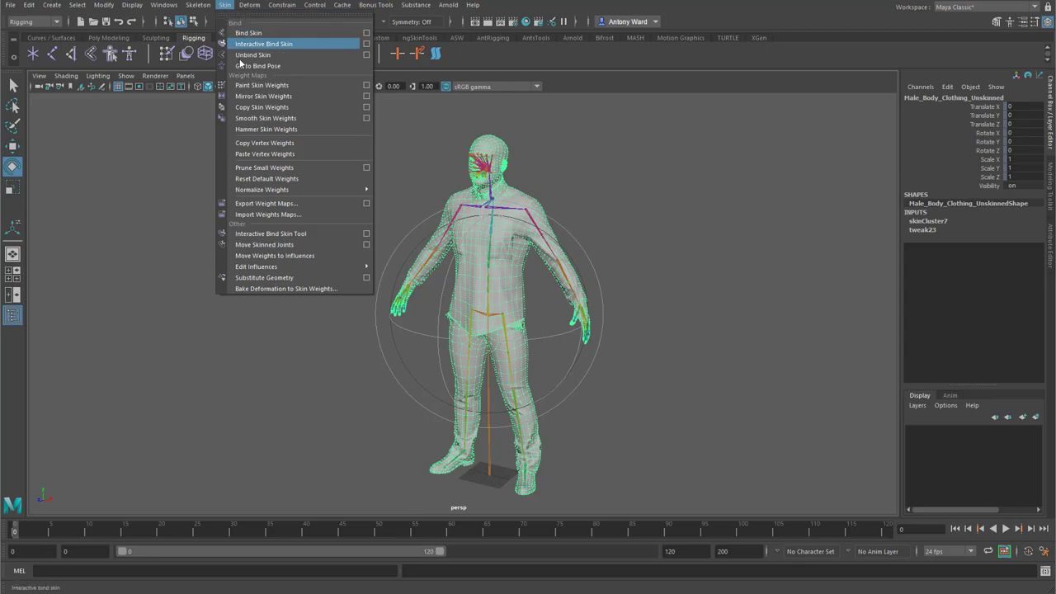
pyautogui.click(264, 55)
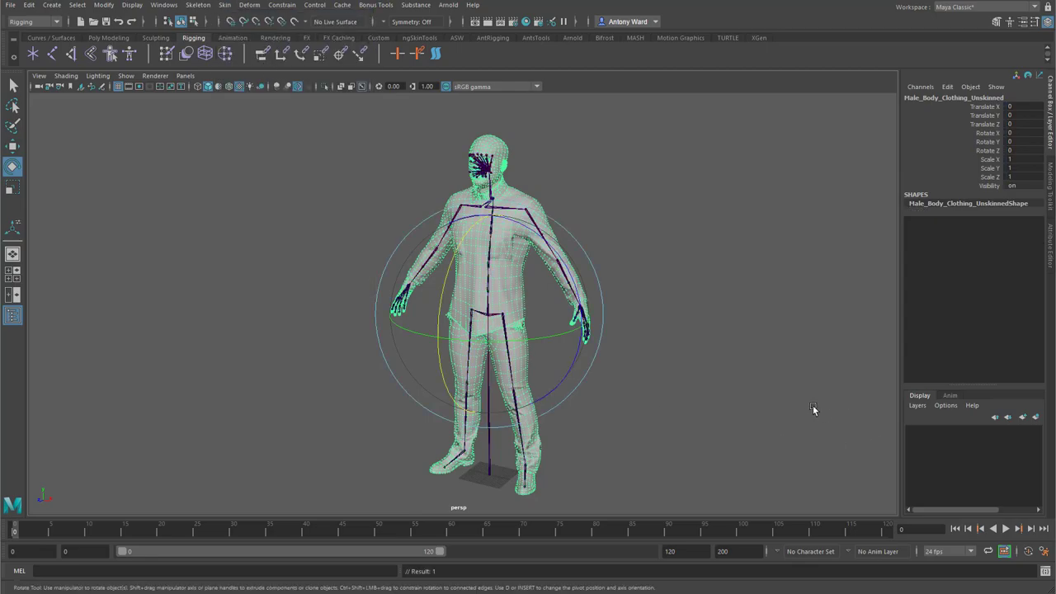
# - Rotate the left upper arm joint to check whether the clothed mesh still follows the skeleton, and undo the rotation
pyautogui.click(531, 216)
pyautogui.moveTo(580, 247)
pyautogui.mouseDown()
pyautogui.moveTo(553, 212)
pyautogui.moveTo(571, 246)
pyautogui.mouseUp()
pyautogui.hotkey('ctrl', 'z')
pyautogui.click(737, 352)
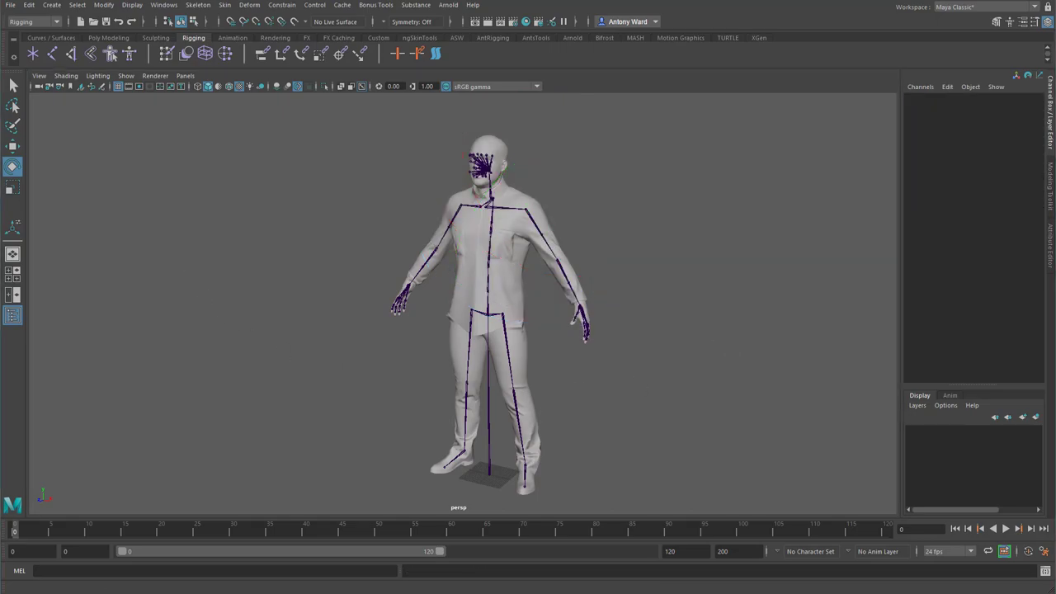
# - Hide the unbound mesh Male_Body_Clothing_Unskinned, show the hidden Male_Body mesh, and clear the selection
pyautogui.click(489, 280)
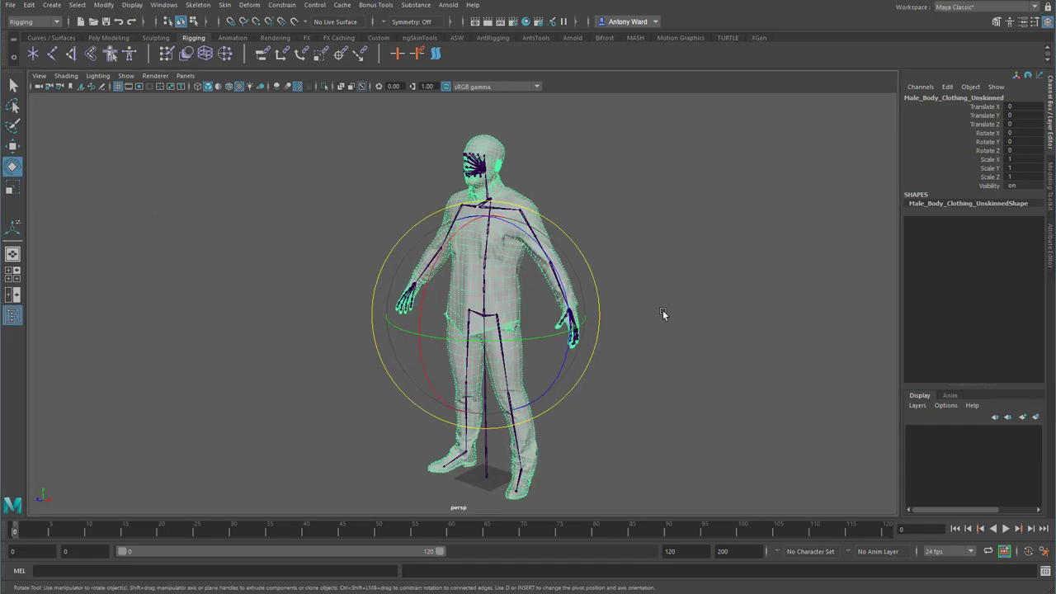
pyautogui.hotkey('ctrl', 'h')
pyautogui.hotkey('ctrl', 'z')
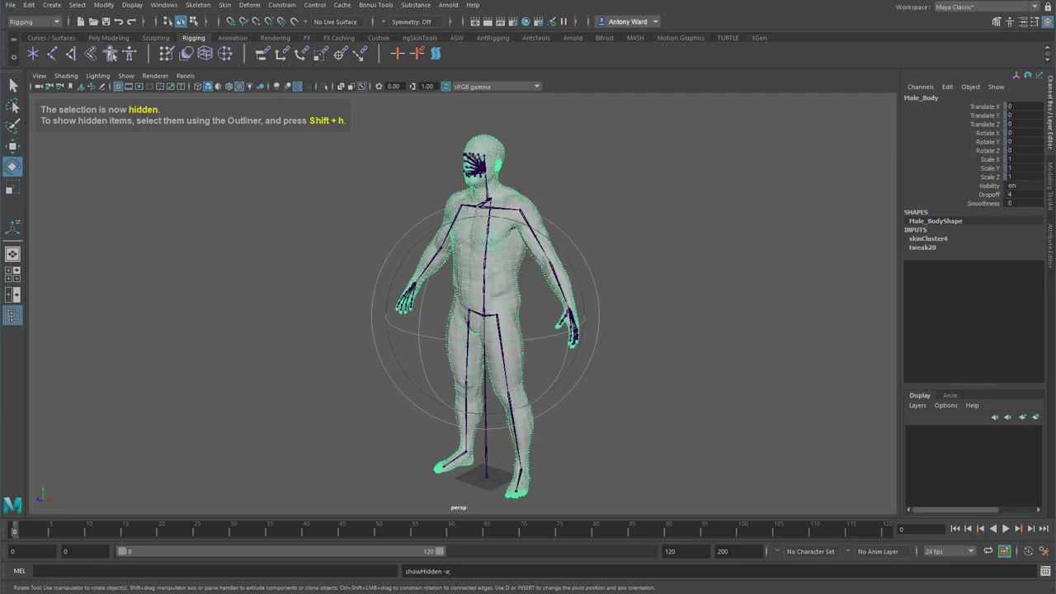
pyautogui.click(649, 238)
# - Rotate the left upper arm joint to check that Male_Body is still skinned, and undo the rotation
pyautogui.click(524, 222)
pyautogui.moveTo(493, 247); pyautogui.dragTo(577, 216)
pyautogui.hotkey('ctrl', 'z')
pyautogui.click(700, 328)
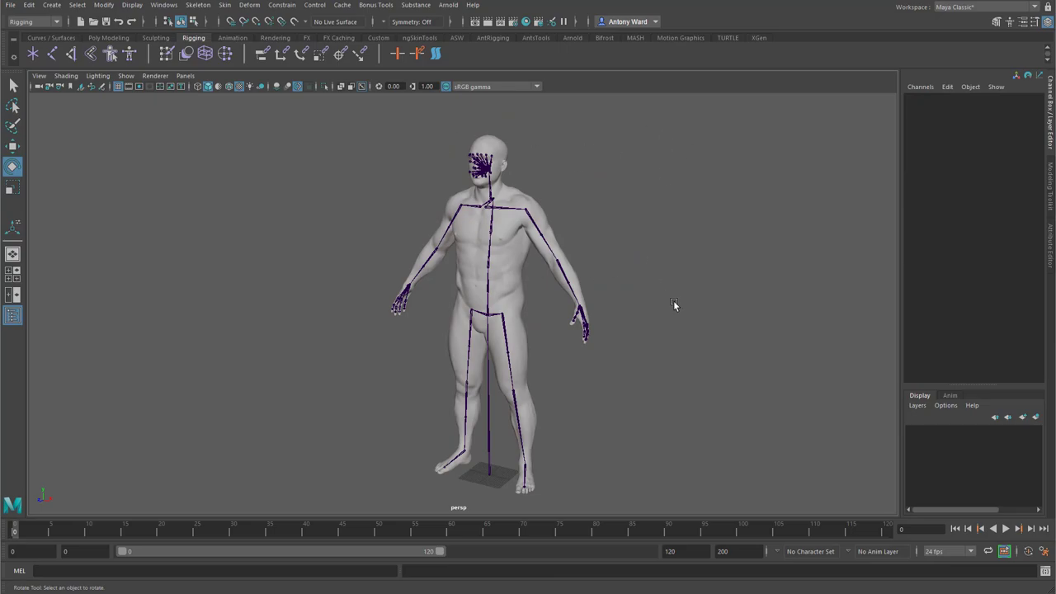
# - Open ngSkinTools and initialize skinning layers on the Male_Body mesh
pyautogui.keyDown('alt'); pyautogui.moveTo(674, 304); pyautogui.dragTo(640, 289); pyautogui.keyUp('alt')
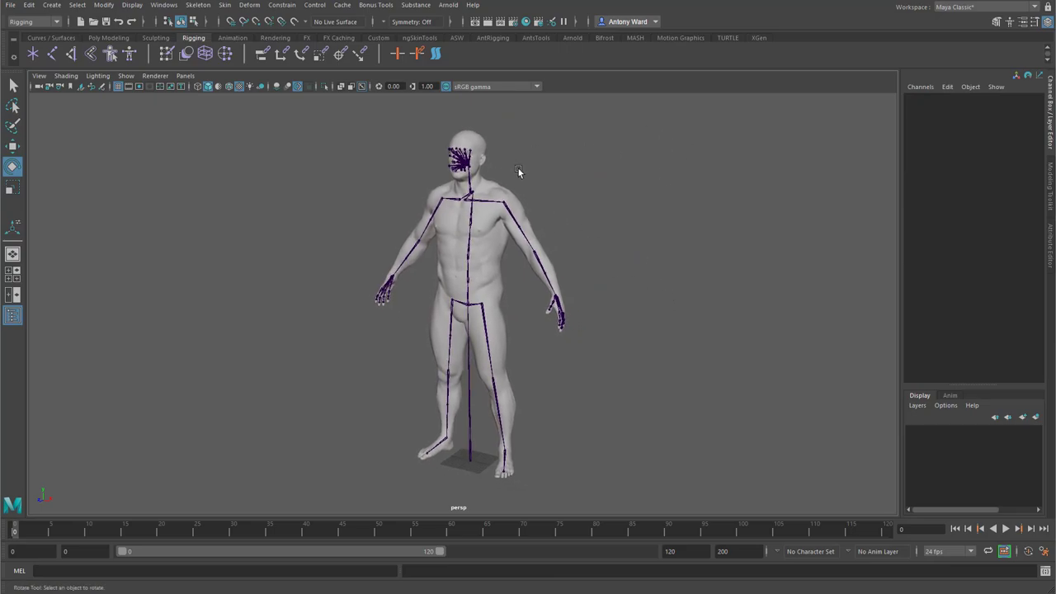
pyautogui.click(436, 53)
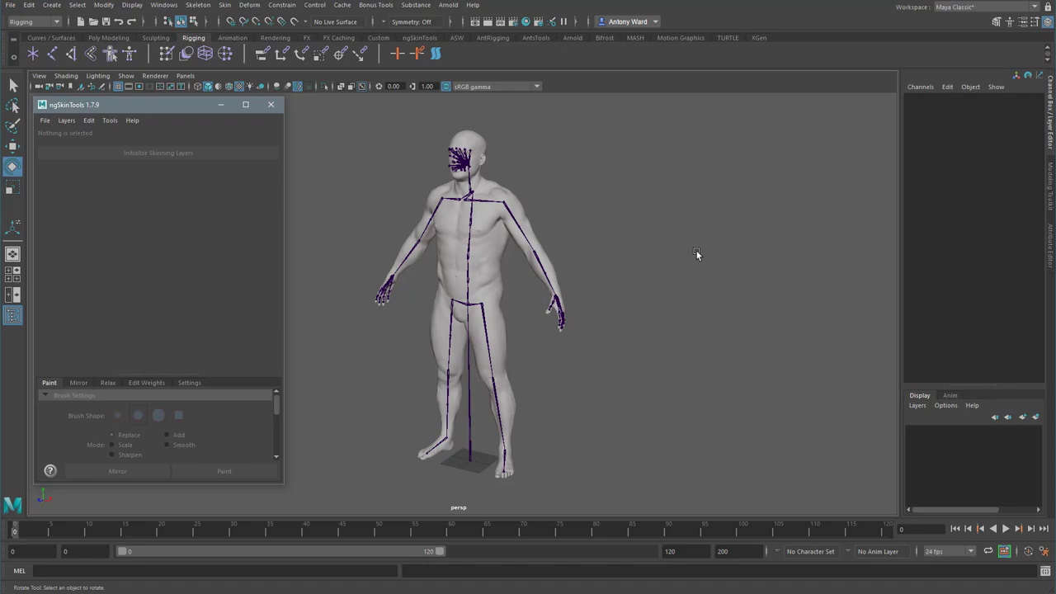
pyautogui.keyDown('alt'); pyautogui.moveTo(415, 258); pyautogui.dragTo(496, 265, button='right'); pyautogui.keyUp('alt')
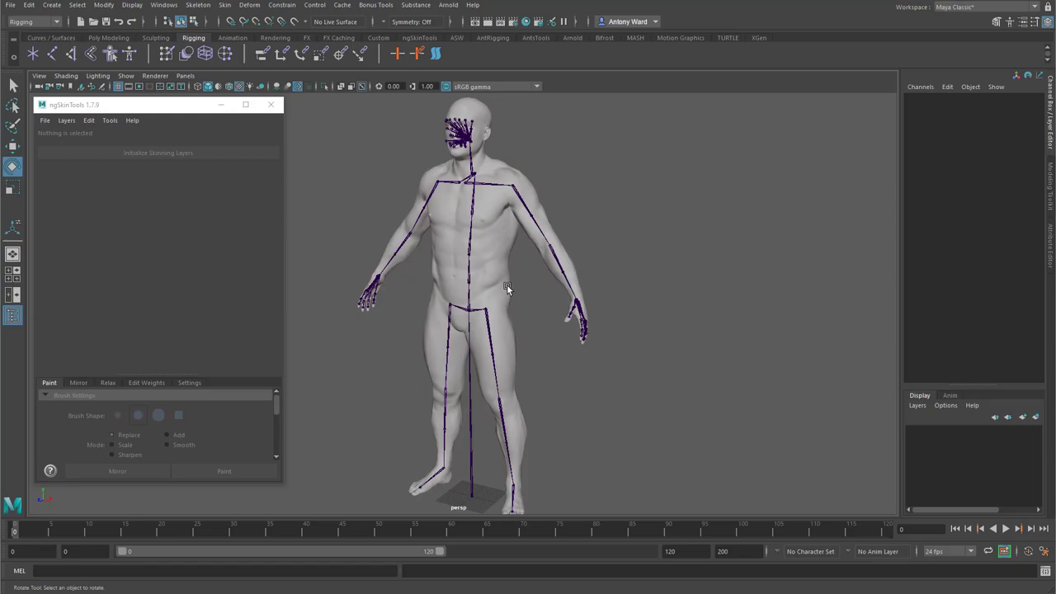
pyautogui.click(495, 224)
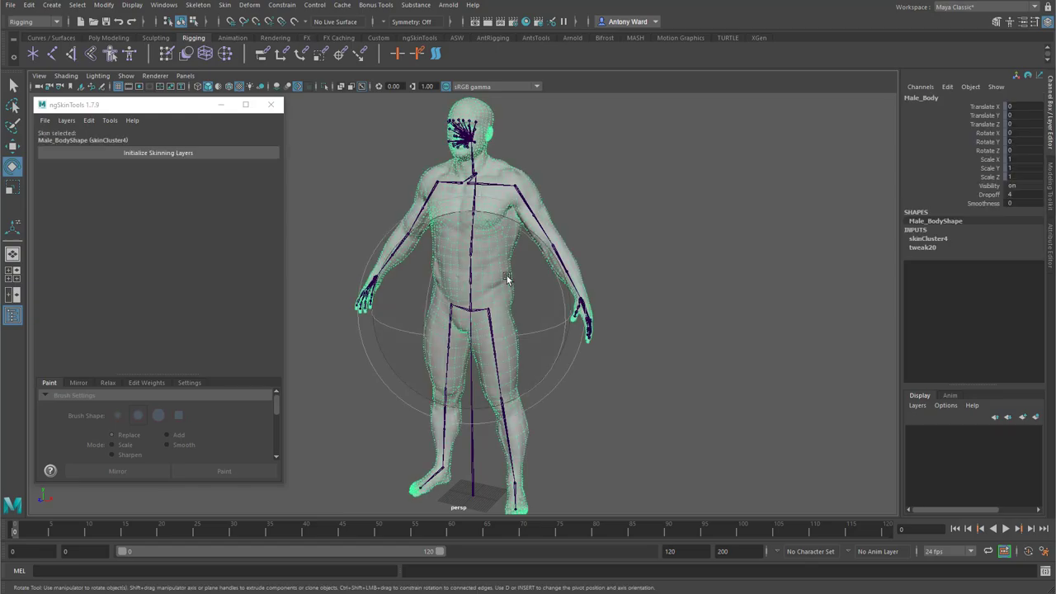
pyautogui.keyDown('alt'); pyautogui.moveTo(525, 293); pyautogui.dragTo(637, 288); pyautogui.keyUp('alt')
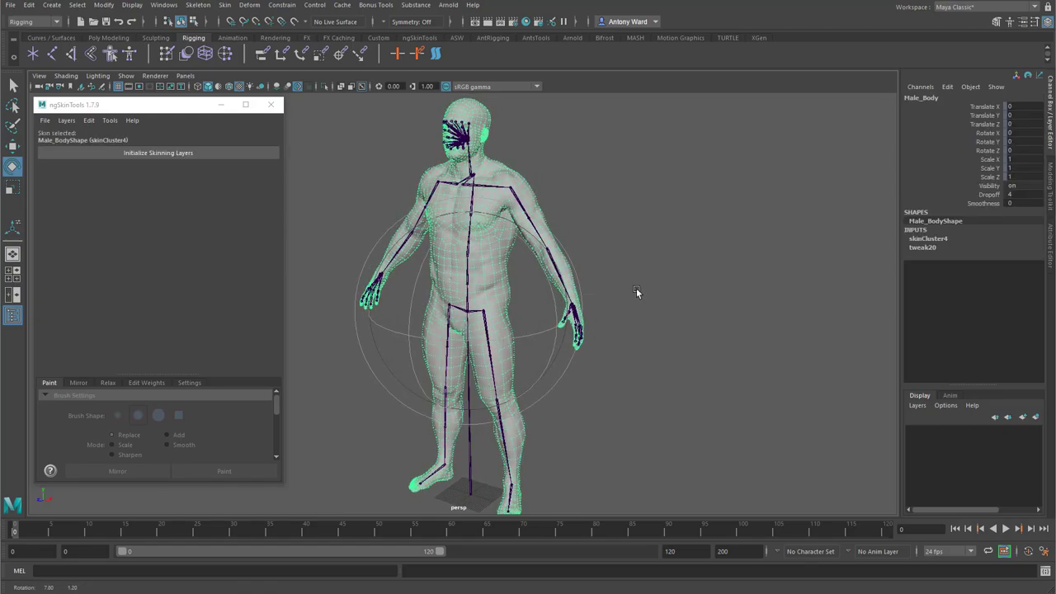
pyautogui.click(661, 247)
pyautogui.click(485, 249)
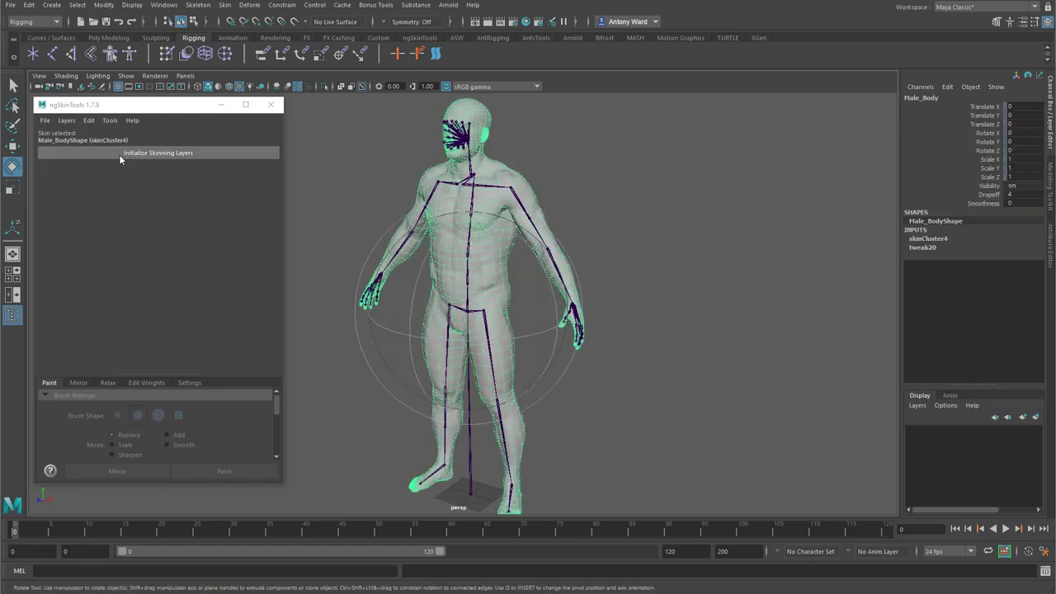
pyautogui.click(155, 152)
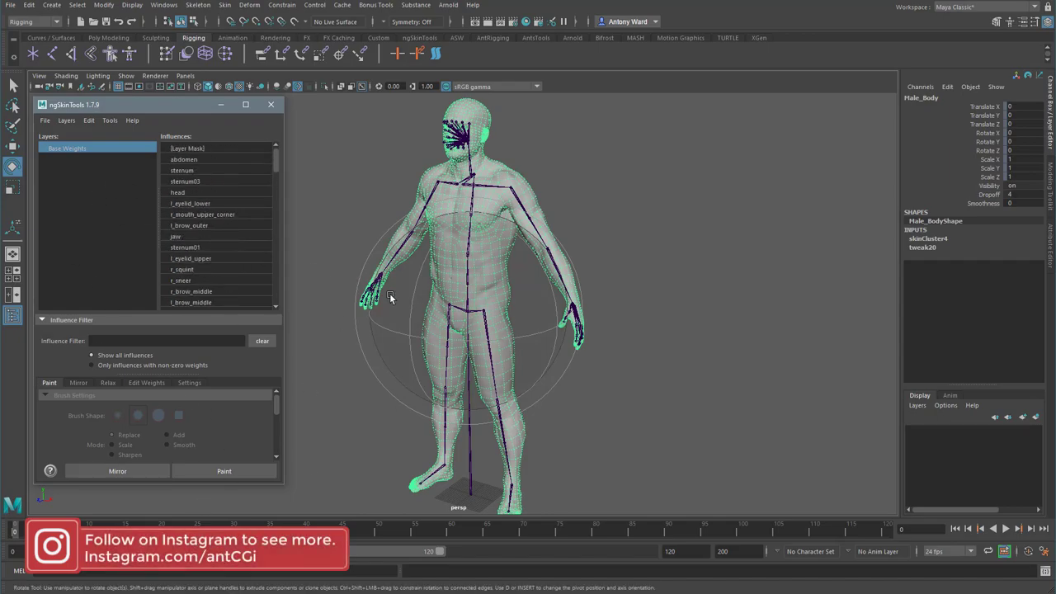
# - Export the Male_Body layers and weights from ngSkinTools to BaseMesh_Weights.json, overwriting the existing file
pyautogui.click(46, 122)
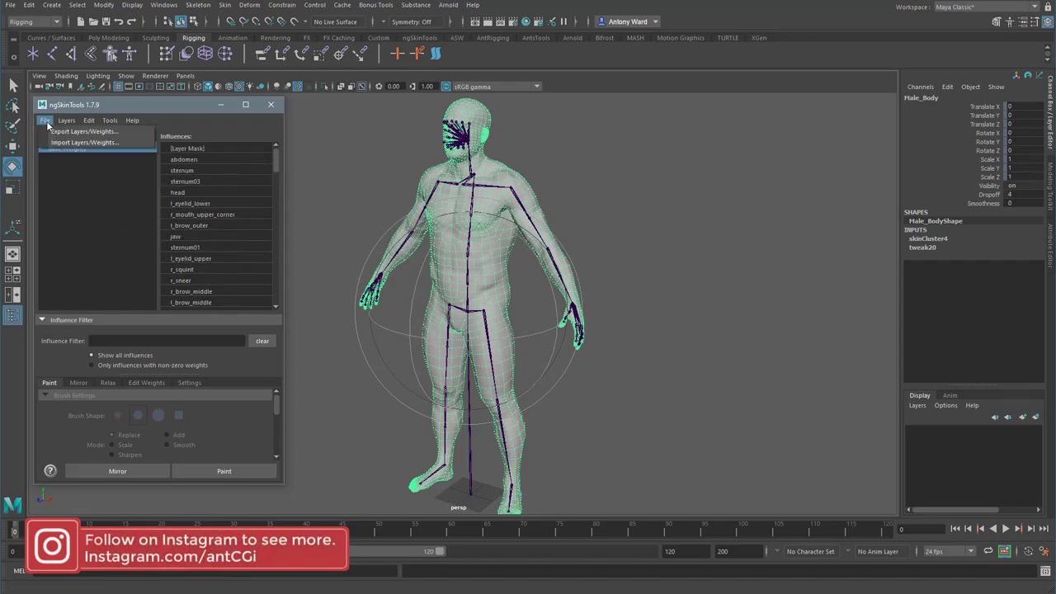
pyautogui.click(83, 131)
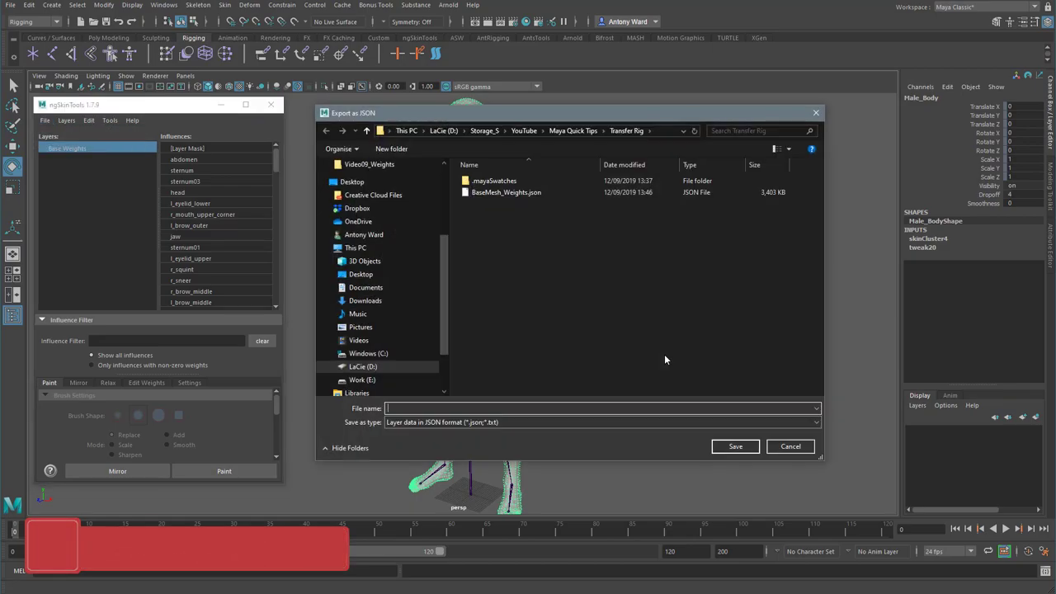
pyautogui.click(512, 193)
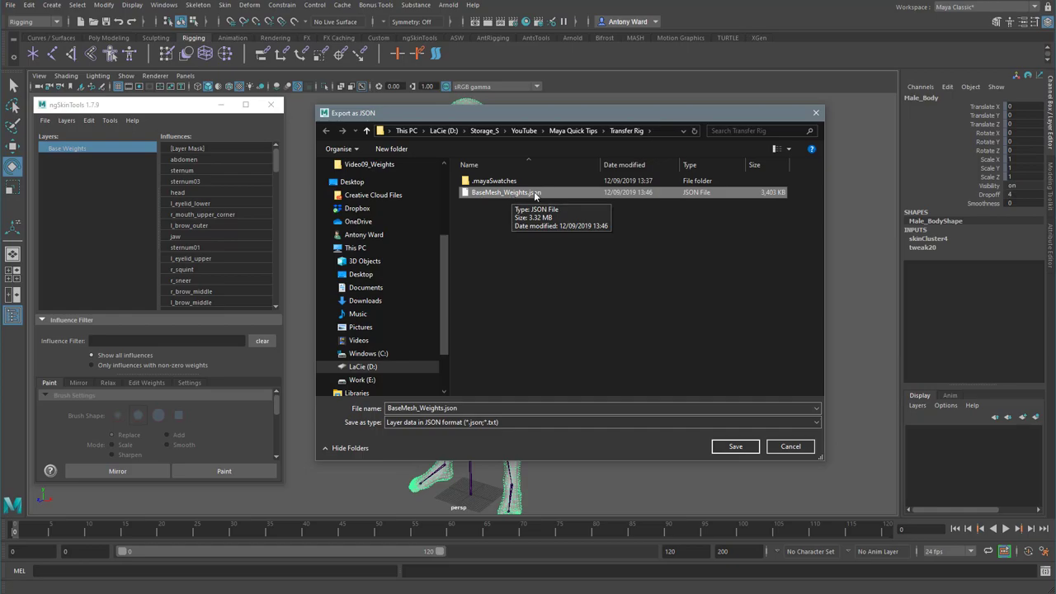
pyautogui.doubleClick(534, 192)
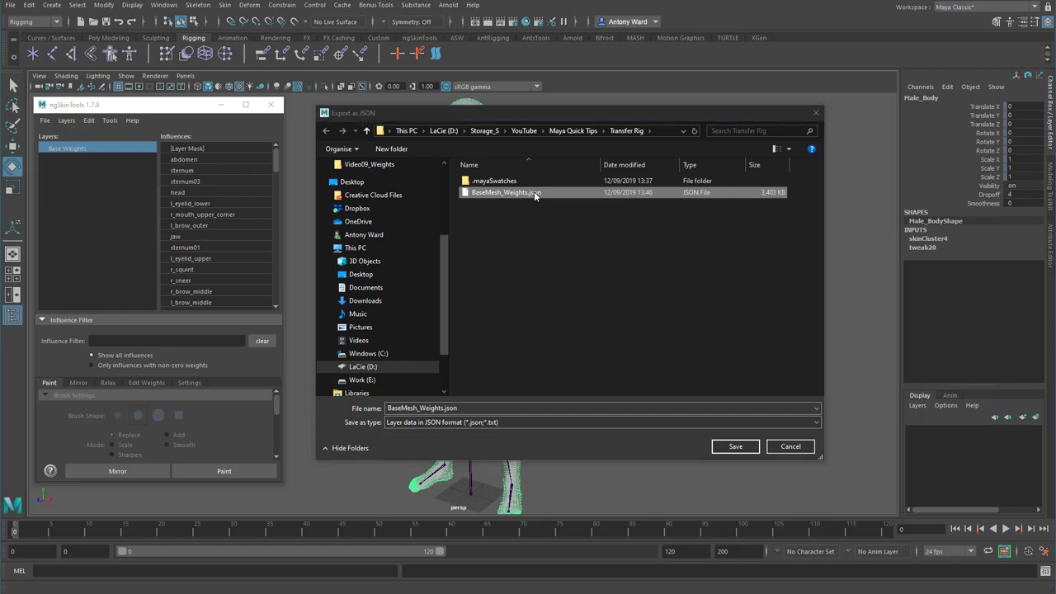
pyautogui.click(594, 321)
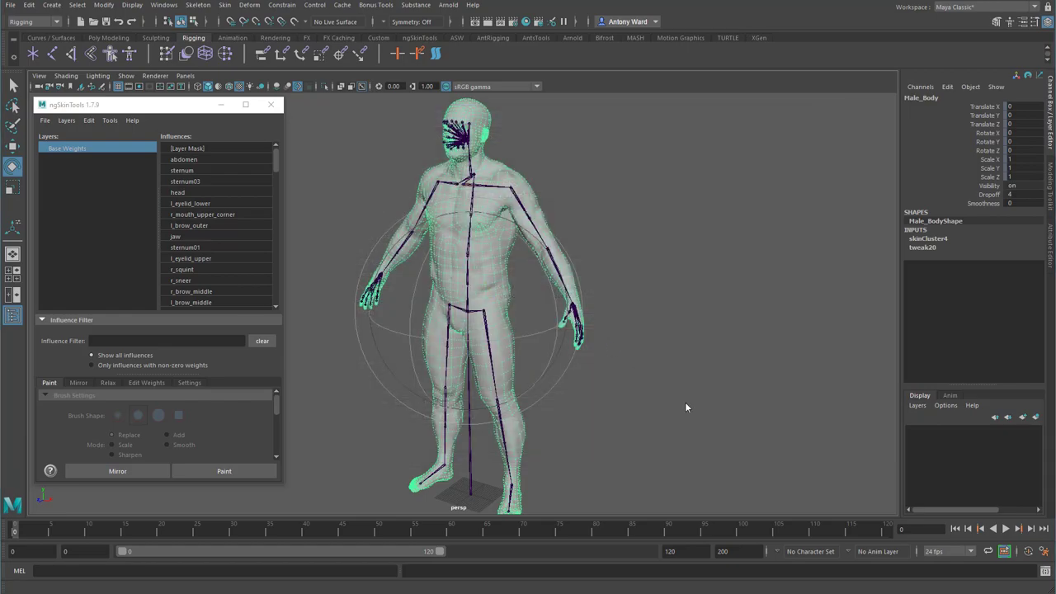
# - Hide the Male_Body mesh and show the hidden Male_Body_Clothing_Unskinned mesh
pyautogui.click(520, 287)
pyautogui.click(685, 343)
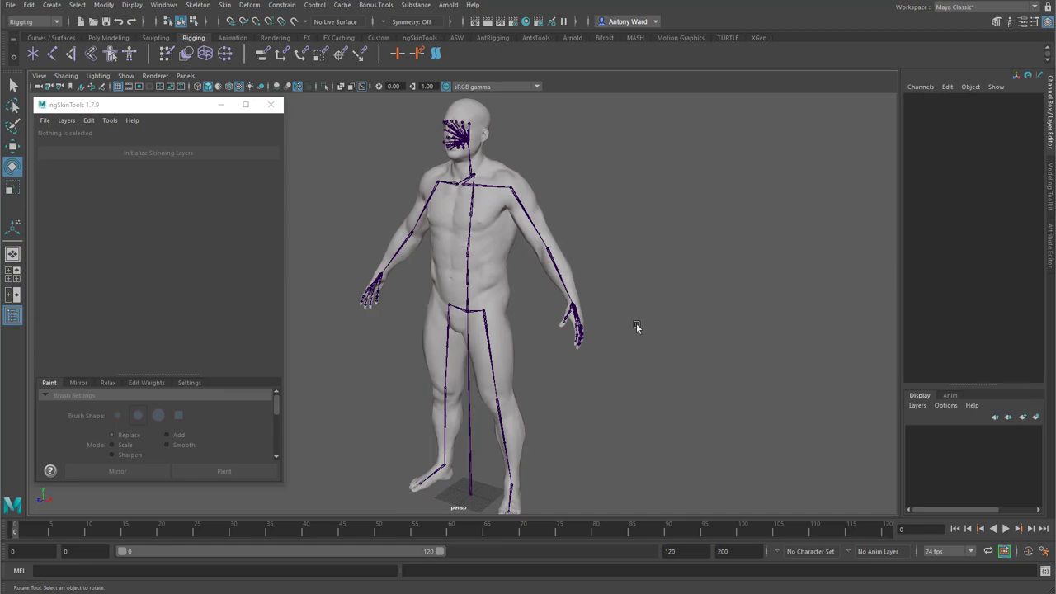
pyautogui.keyDown('alt'); pyautogui.moveTo(636, 323); pyautogui.dragTo(561, 289); pyautogui.keyUp('alt')
pyautogui.click(499, 261)
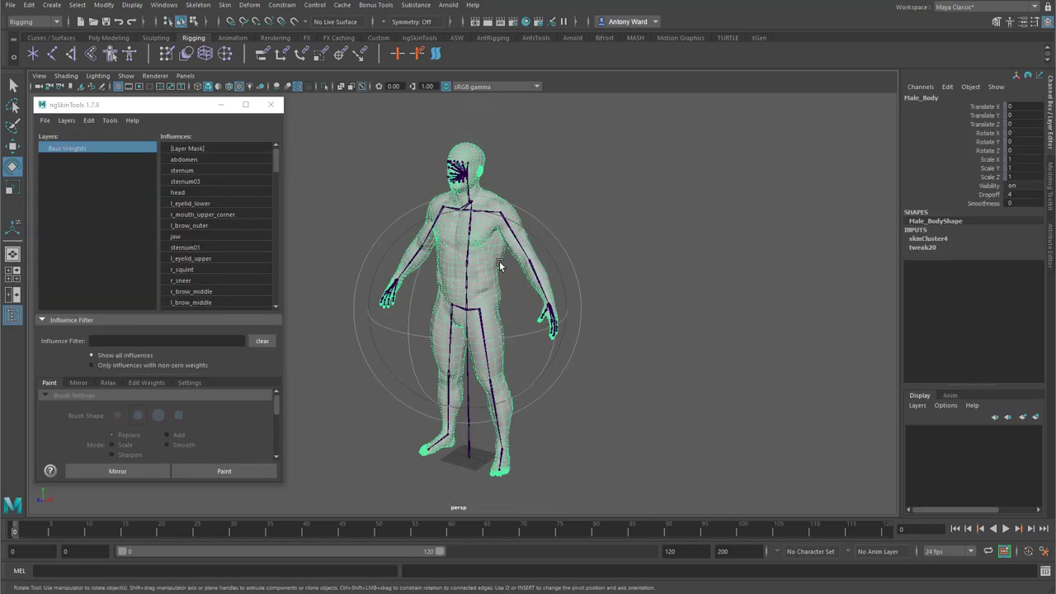
pyautogui.hotkey('ctrl', 'h')
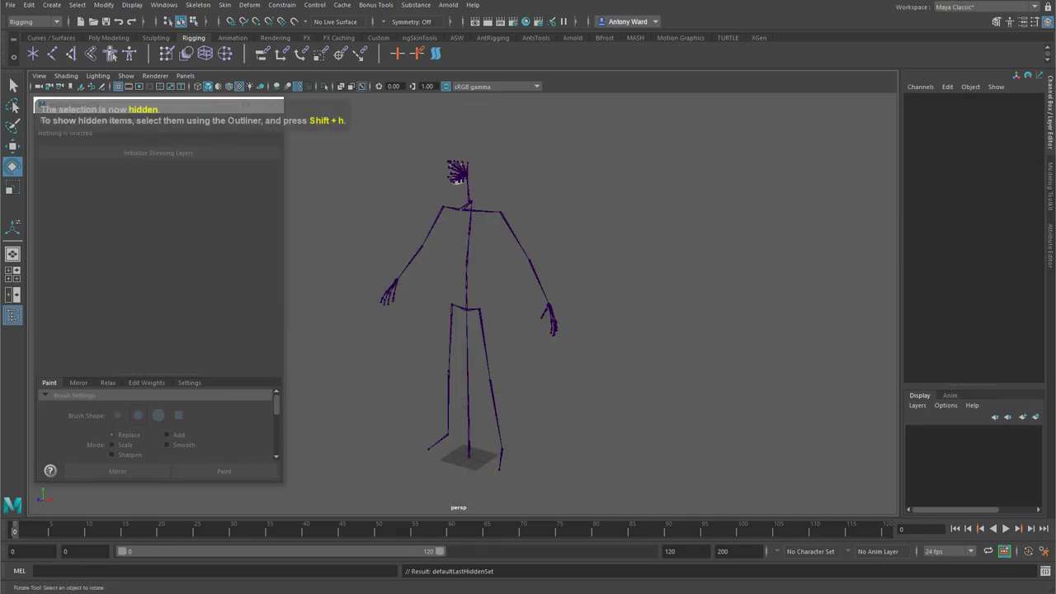
pyautogui.hotkey('shift', 'h')
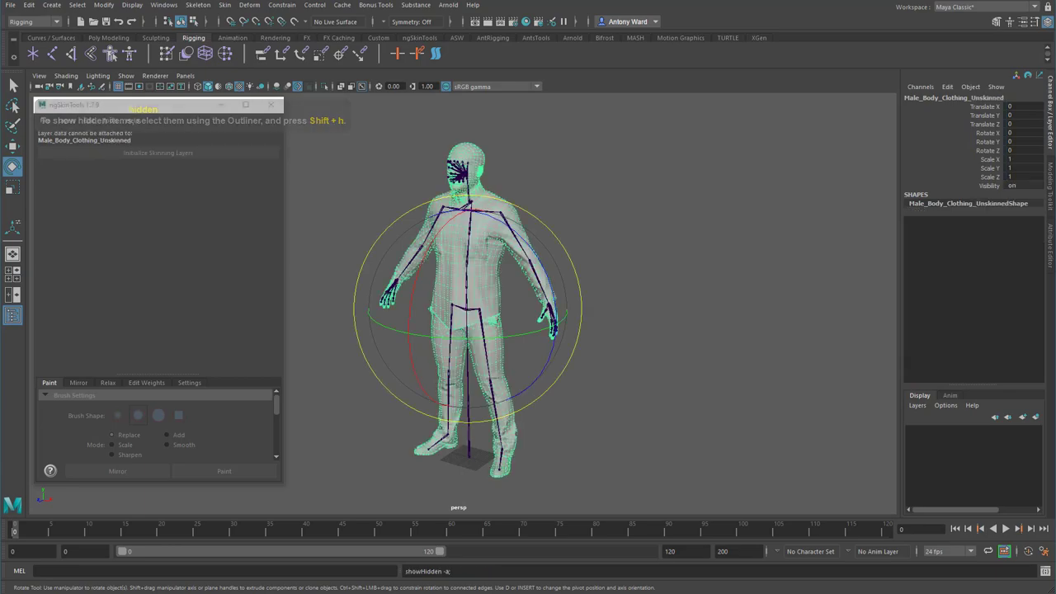
# - Rotate the left upper arm joint to check whether the clothed mesh is bound, and undo the rotation
pyautogui.click(611, 259)
pyautogui.click(510, 231)
pyautogui.moveTo(540, 236); pyautogui.dragTo(526, 208)
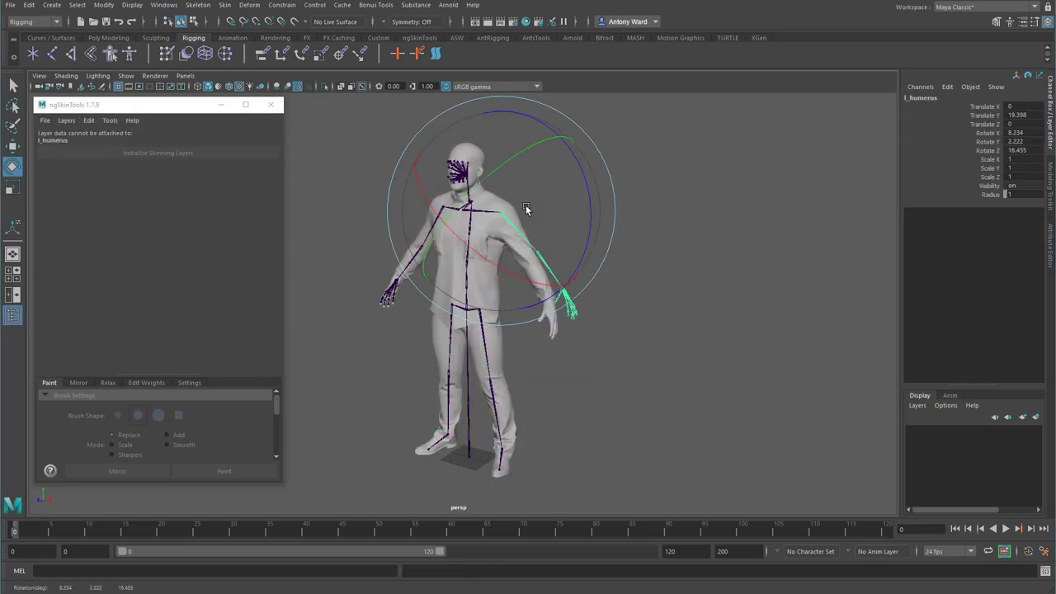
pyautogui.hotkey('ctrl', 'z')
pyautogui.click(668, 317)
# - Bind the Male_Body_Clothing_Unskinned mesh to the skeleton from the cog joint, and clear the selection
pyautogui.click(472, 311)
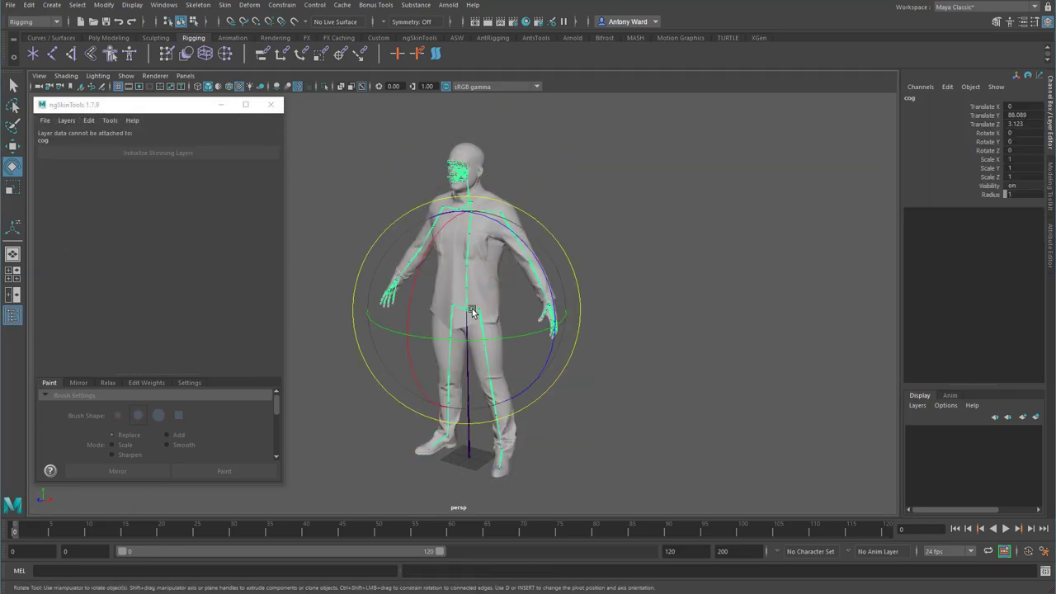
pyautogui.press('t')
pyautogui.click(483, 289)
pyautogui.press('space')
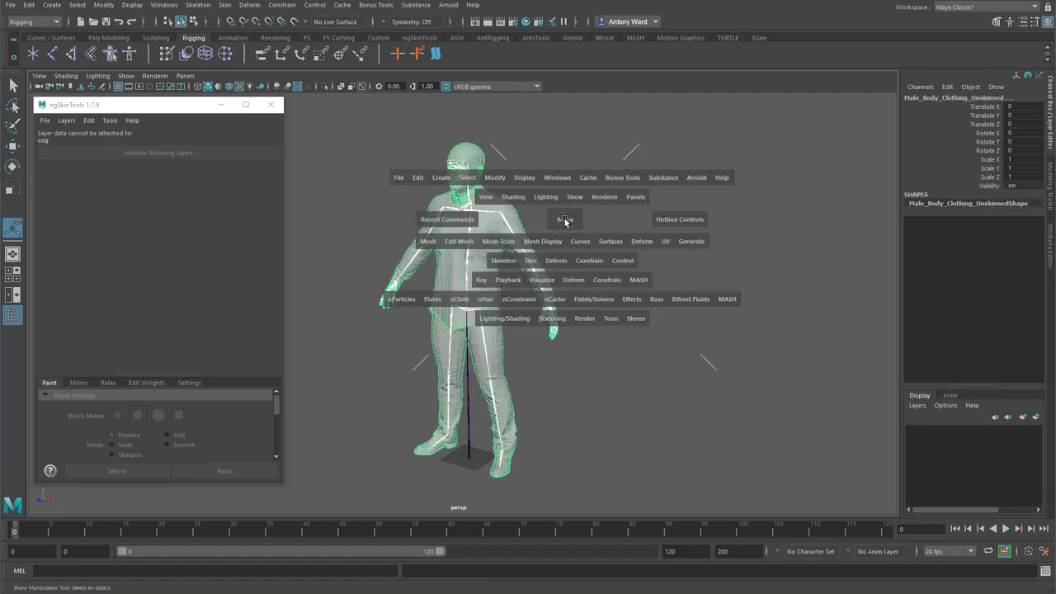
pyautogui.click(532, 263)
pyautogui.click(552, 296)
pyautogui.click(584, 394)
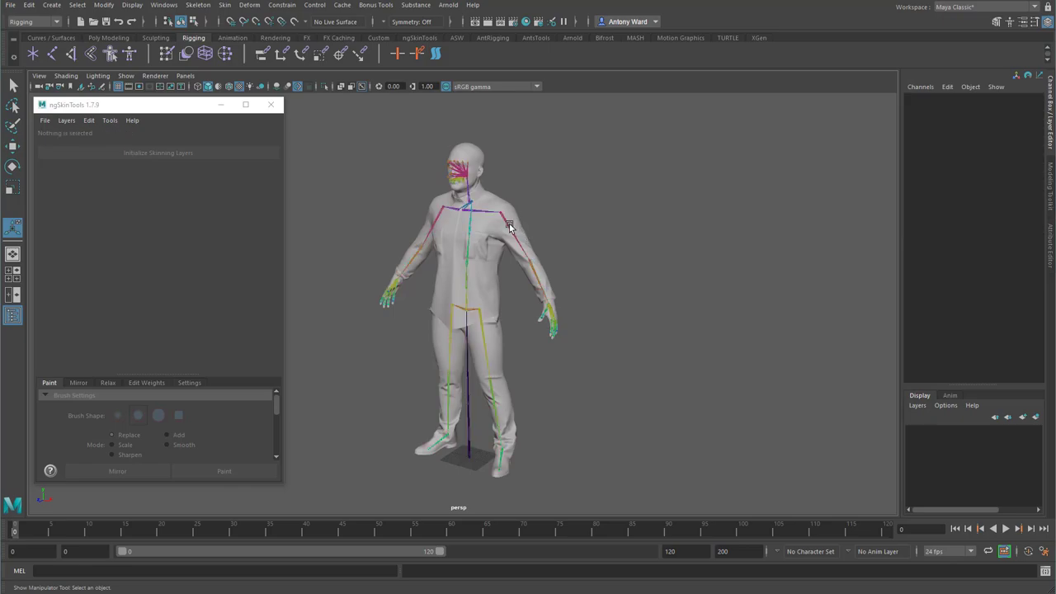
# - Rotate the left upper arm joint to check the clothed mesh's default bind weights, and undo the rotation
pyautogui.click(509, 227)
pyautogui.press('e')
pyautogui.moveTo(510, 229); pyautogui.dragTo(553, 217)
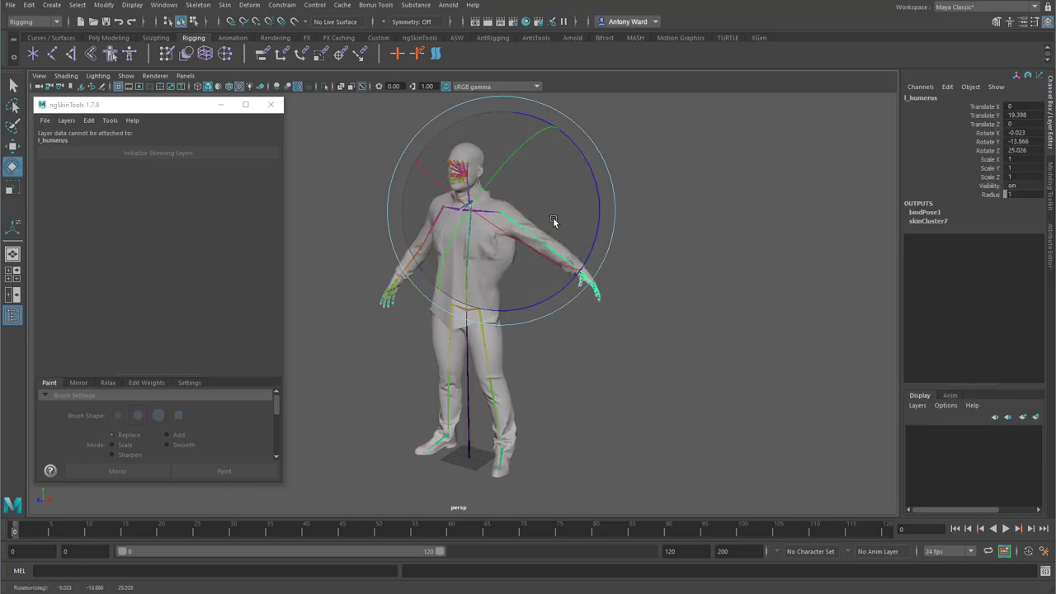
pyautogui.hotkey('ctrl', 'z')
pyautogui.hotkey('ctrl', 'z')
# - Initialize skinning layers on Male_Body_Clothing_Unskinned and load BaseMesh_Weights.json for importing its layers and weights
pyautogui.click(487, 260)
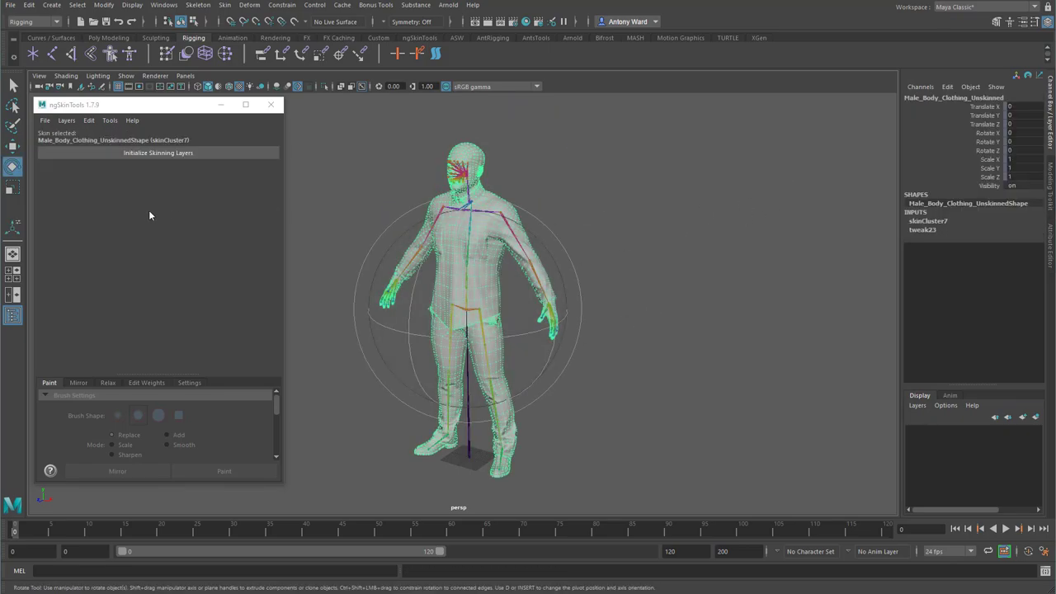
pyautogui.click(164, 154)
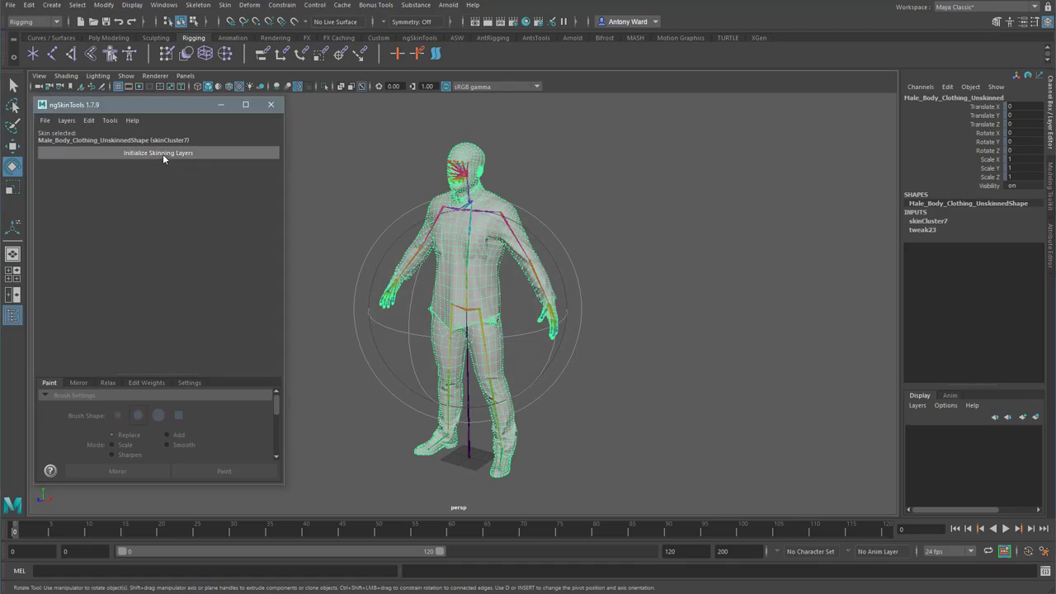
pyautogui.click(43, 121)
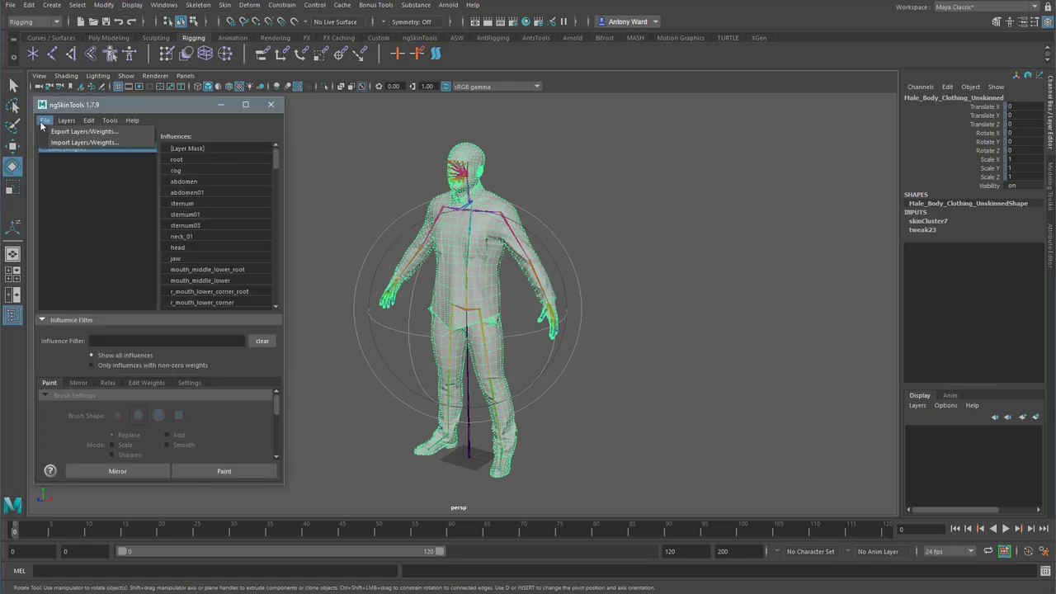
pyautogui.click(86, 142)
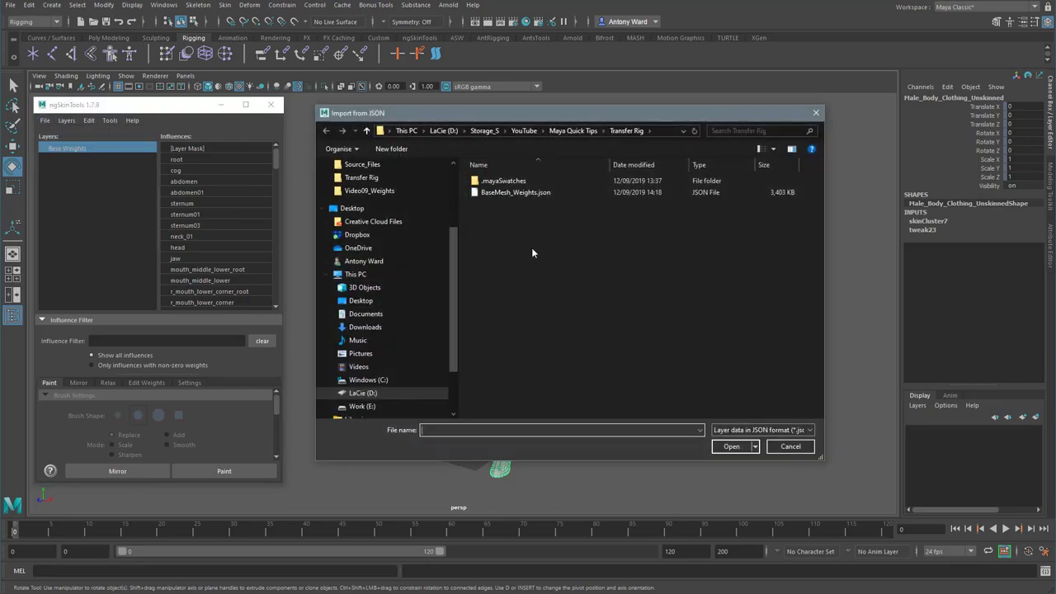
pyautogui.doubleClick(513, 193)
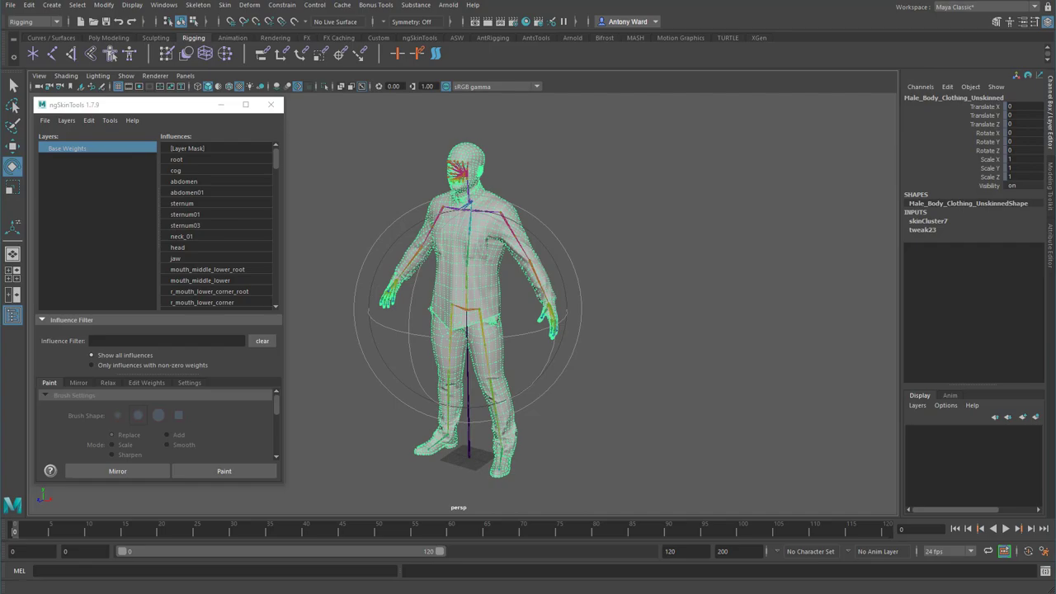
# - Examine the vertex transfer modes and the joint-to-joint influence mapping for the weight transfer
pyautogui.moveTo(487, 143); pyautogui.dragTo(666, 127)
pyautogui.click(545, 146)
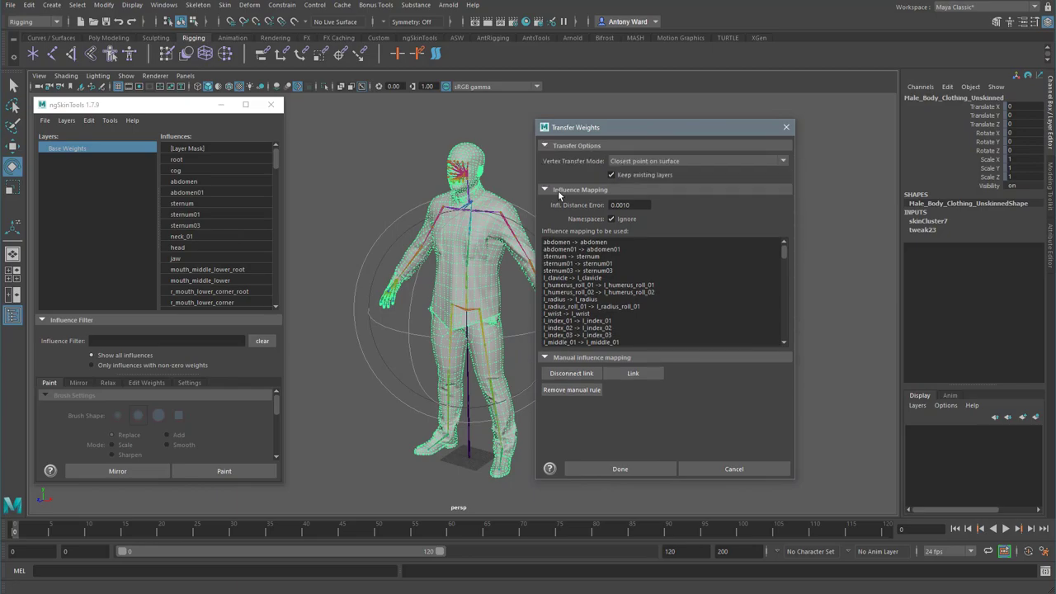
pyautogui.keyDown('alt'); pyautogui.moveTo(437, 279); pyautogui.dragTo(424, 282, button='middle'); pyautogui.keyUp('alt')
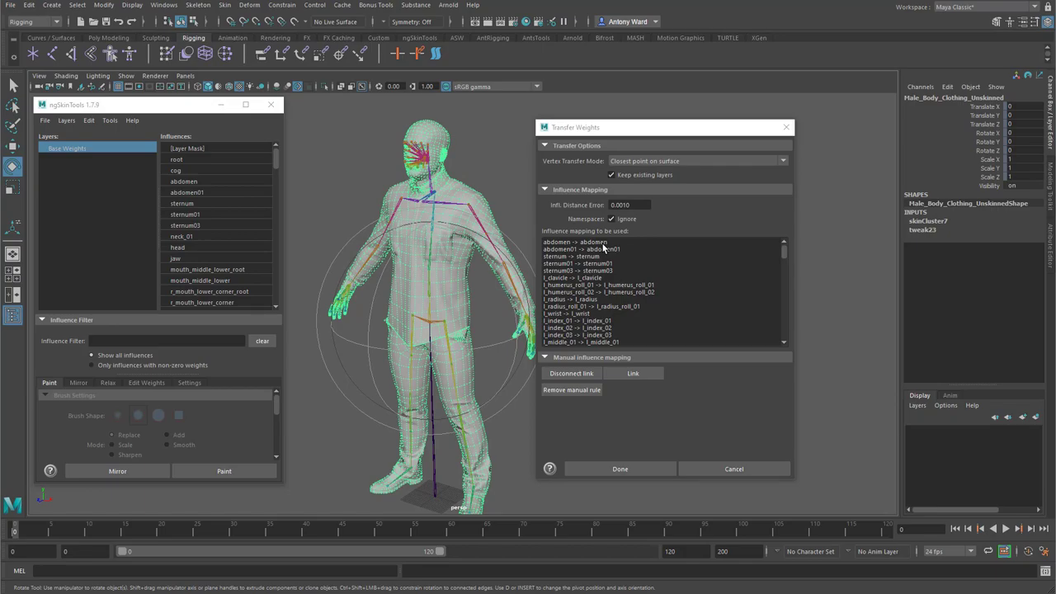
pyautogui.click(562, 244)
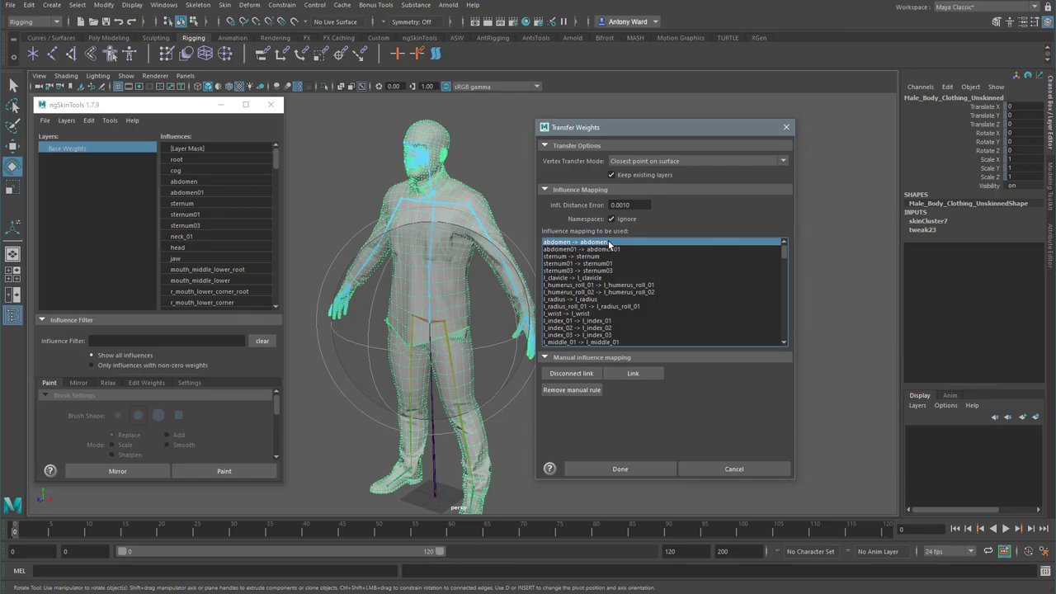
pyautogui.click(676, 163)
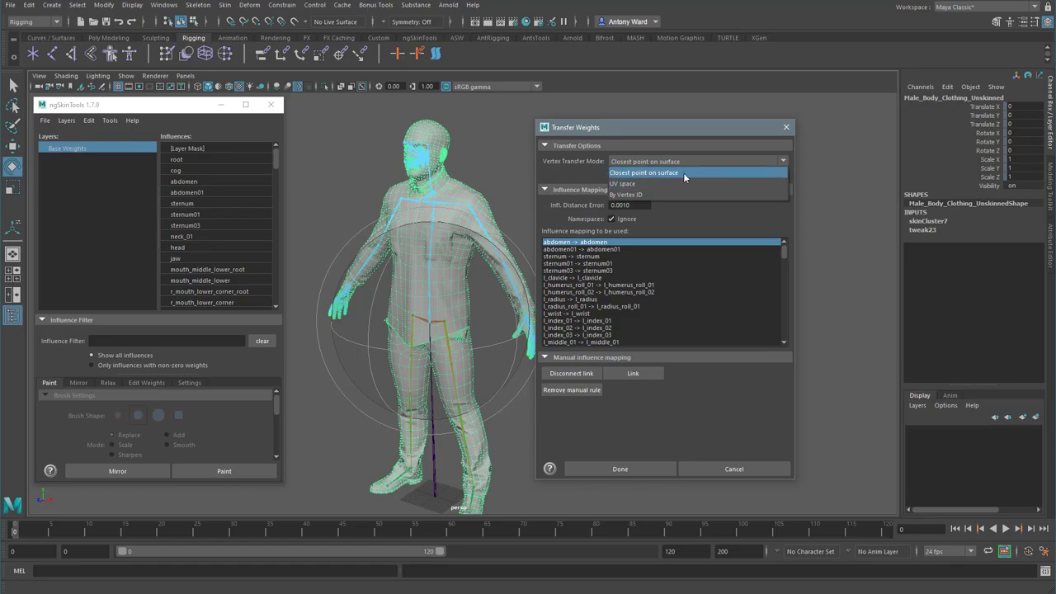
pyautogui.click(683, 173)
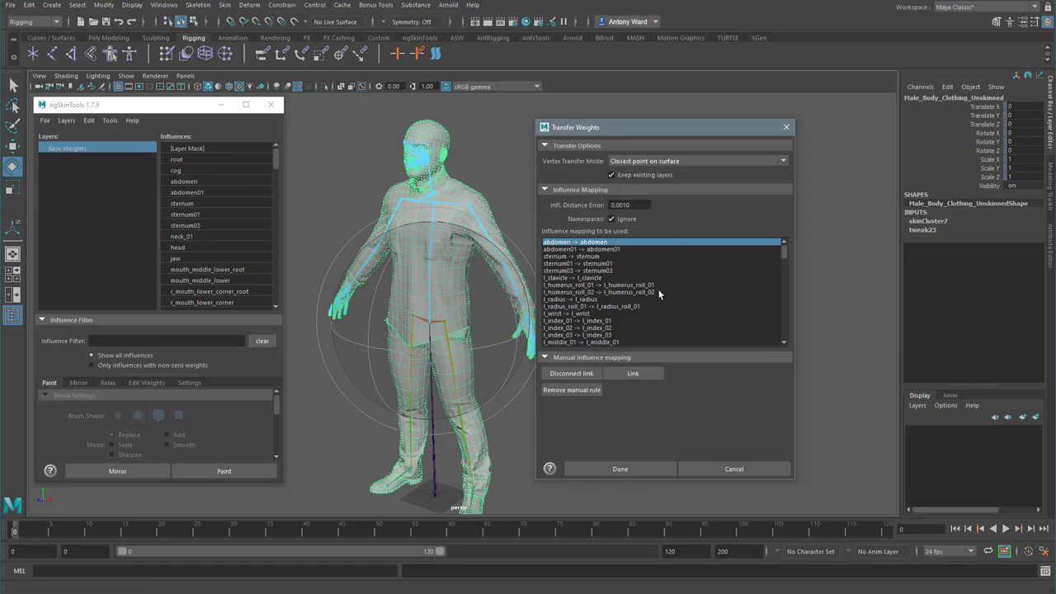
pyautogui.scroll(-10, 651, 310)
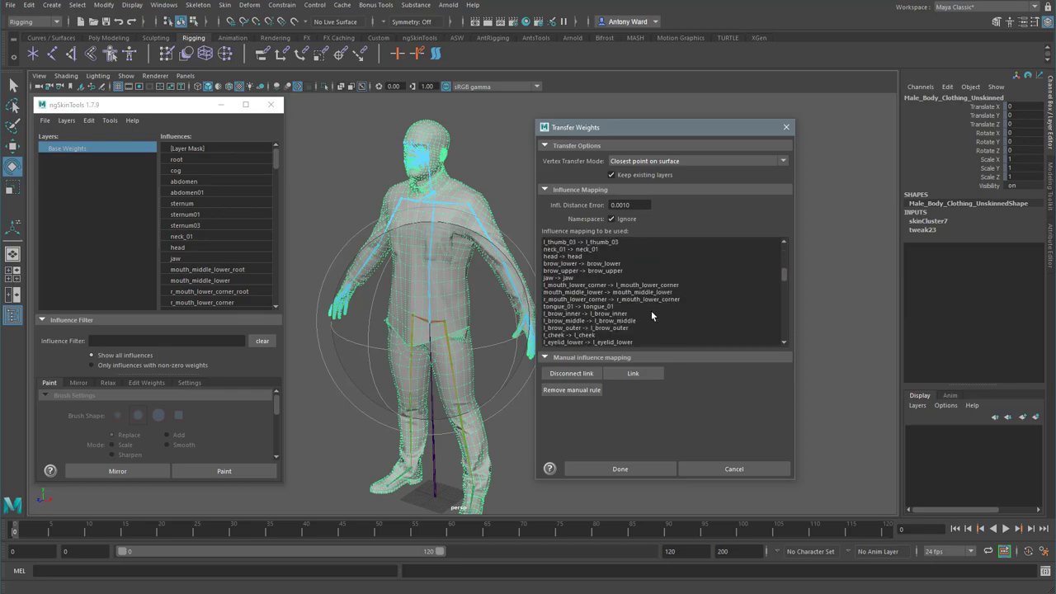
pyautogui.scroll(-1, 651, 310)
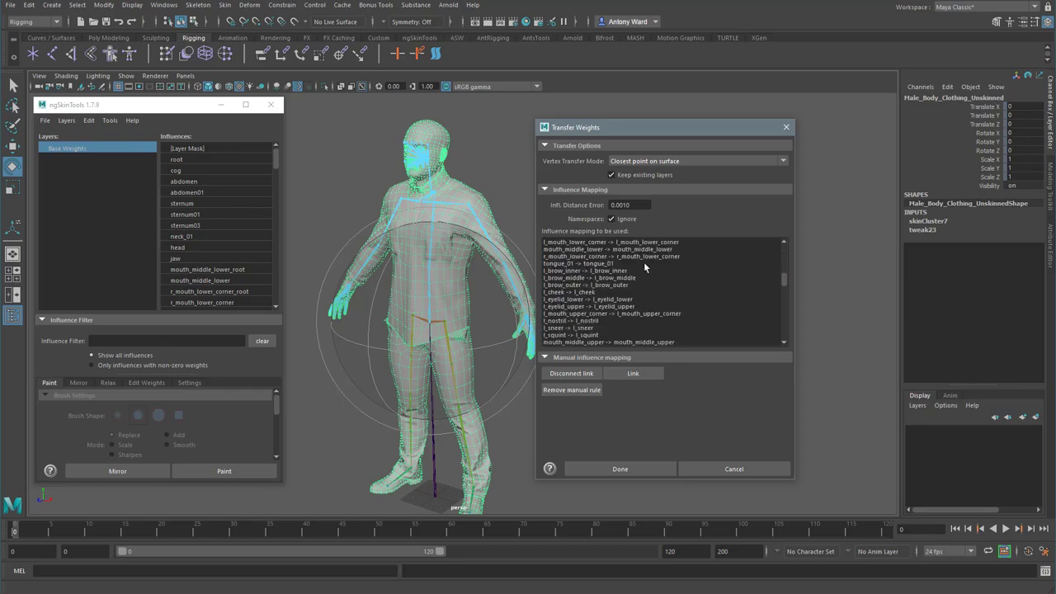
pyautogui.click(563, 300)
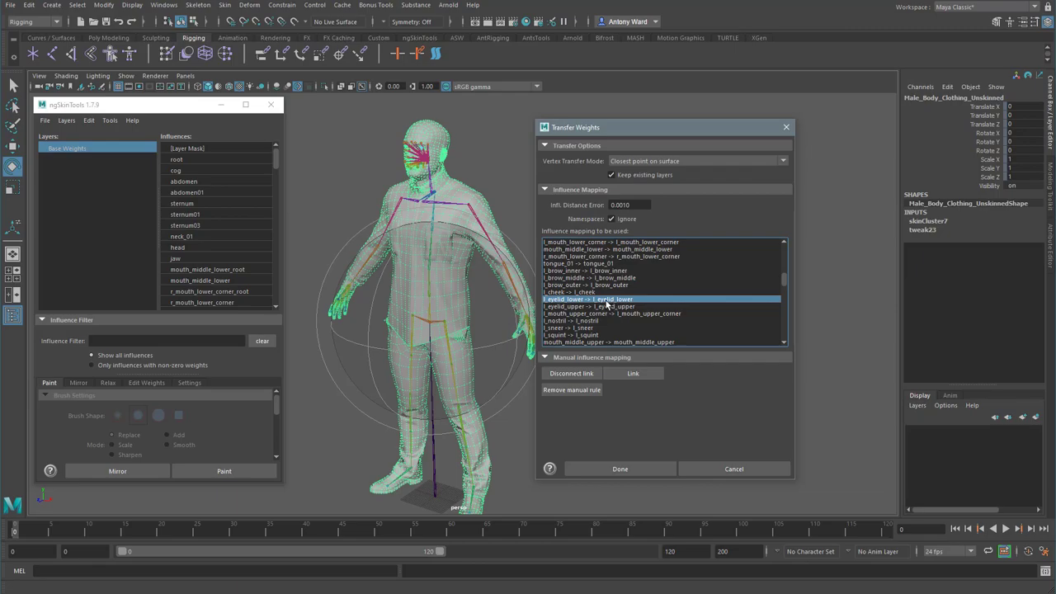
pyautogui.scroll(10, 609, 300)
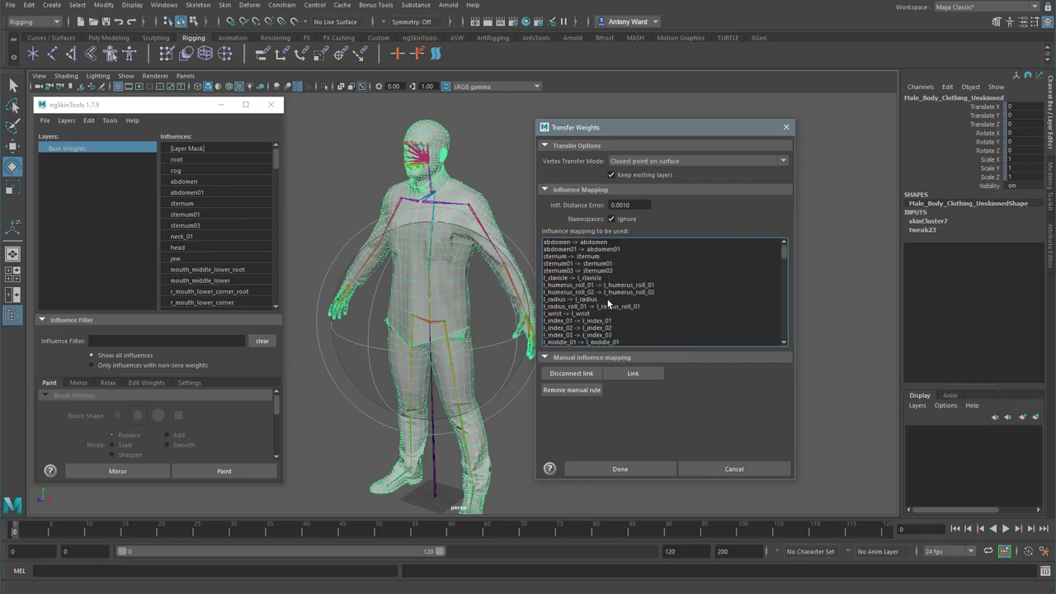
# - Use Closest point on surface as the vertex transfer mode and complete the weight transfer onto the clothed mesh
pyautogui.click(672, 177)
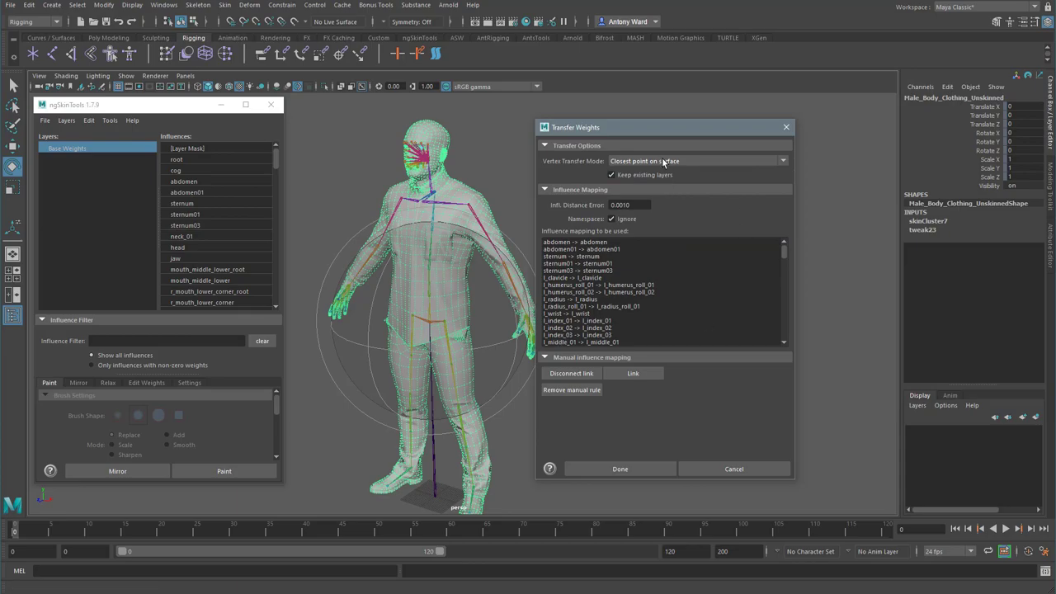
pyautogui.click(662, 159)
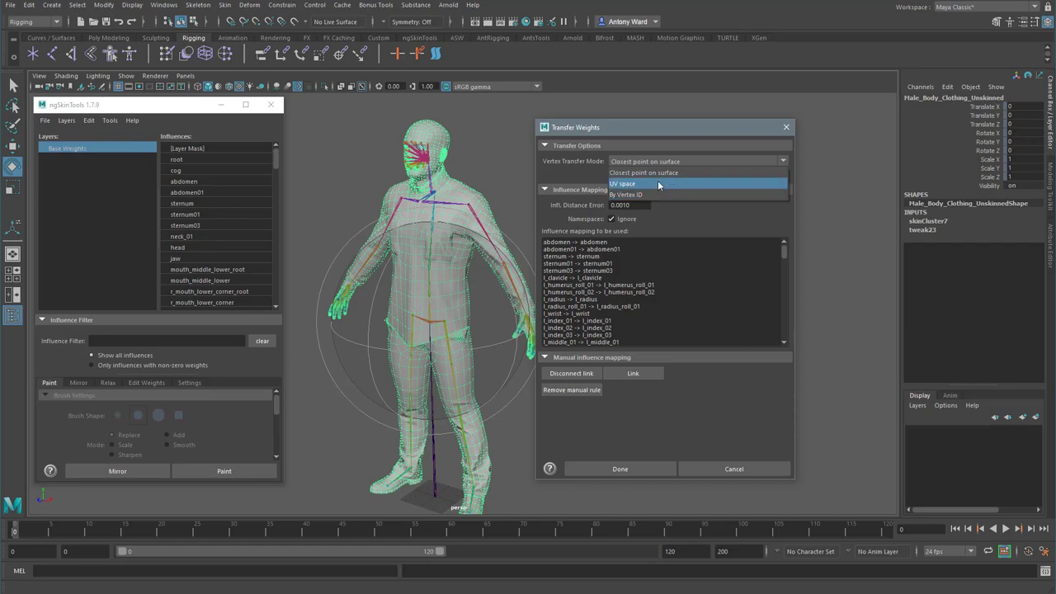
pyautogui.click(658, 173)
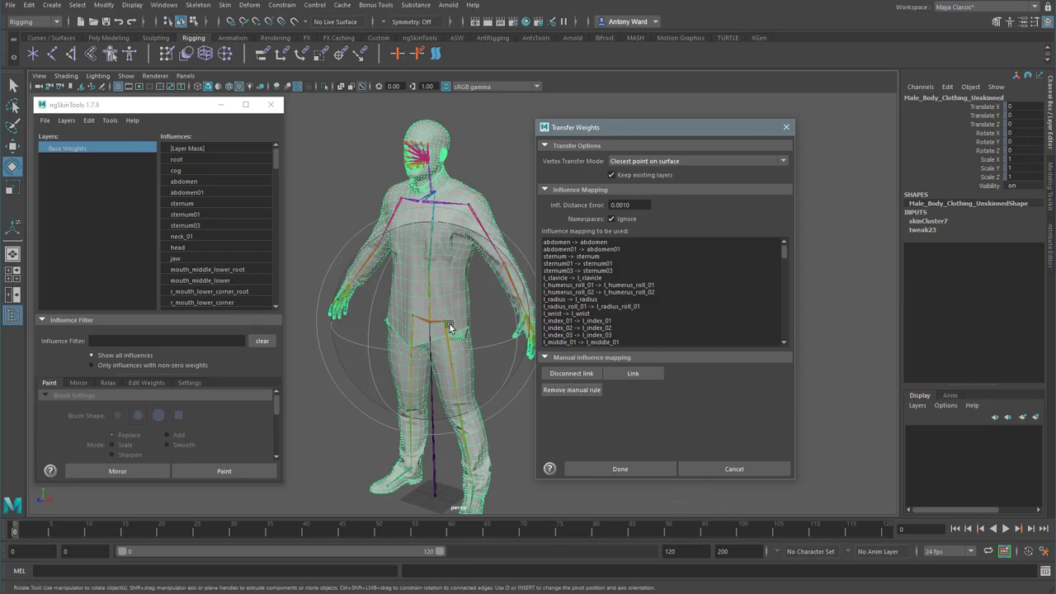
pyautogui.click(626, 470)
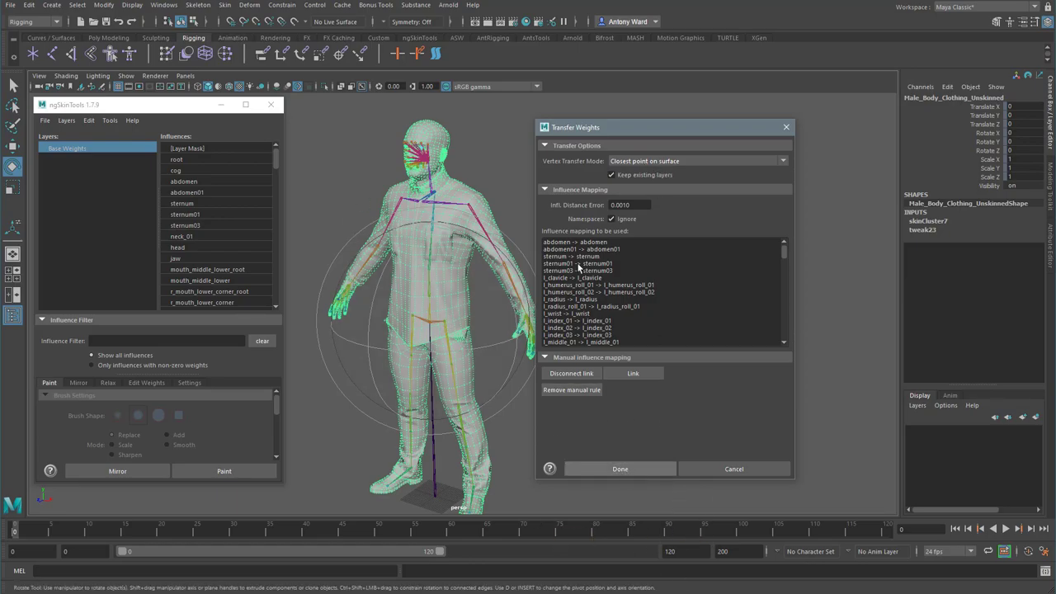
# - Rotate the left upper arm joint to check the imported weights on the shirt's shoulder and sleeve, and undo the rotation
pyautogui.keyDown('alt'); pyautogui.moveTo(438, 336); pyautogui.dragTo(758, 256, button='right'); pyautogui.keyUp('alt')
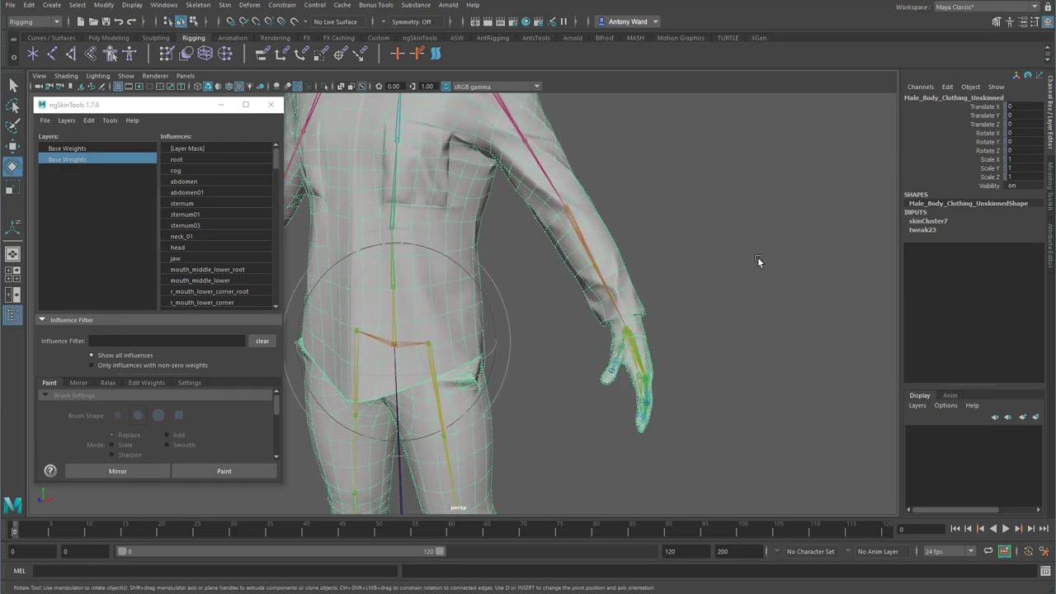
pyautogui.keyDown('alt'); pyautogui.moveTo(592, 147); pyautogui.dragTo(647, 253, button='middle'); pyautogui.keyUp('alt')
pyautogui.click(580, 245)
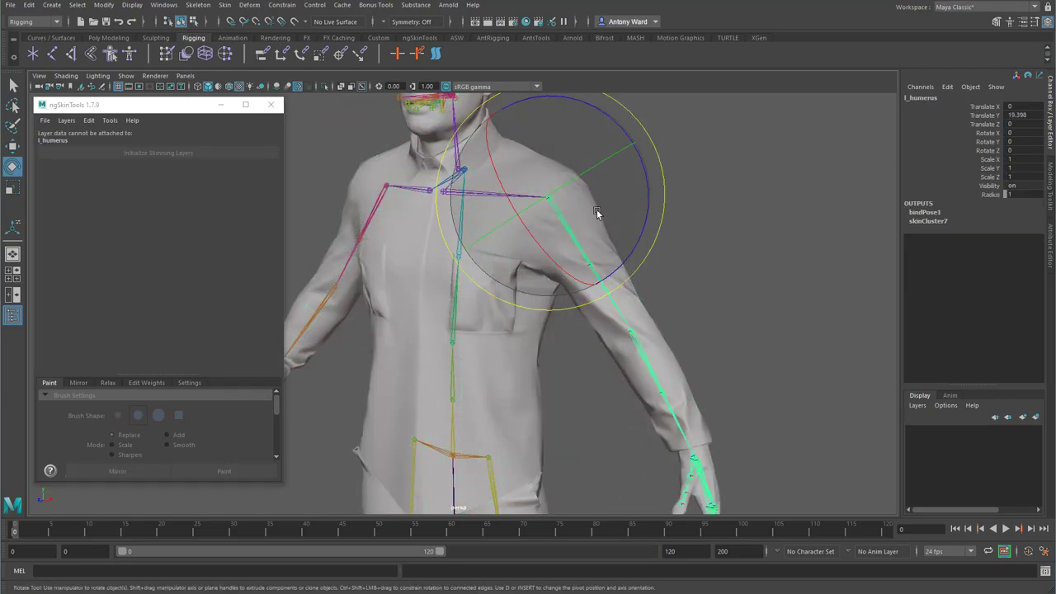
pyautogui.moveTo(597, 209)
pyautogui.mouseDown()
pyautogui.moveTo(602, 191)
pyautogui.moveTo(614, 218)
pyautogui.mouseUp()
pyautogui.hotkey('ctrl', 'z')
pyautogui.keyDown('alt'); pyautogui.moveTo(667, 419); pyautogui.dragTo(647, 421); pyautogui.keyUp('alt')
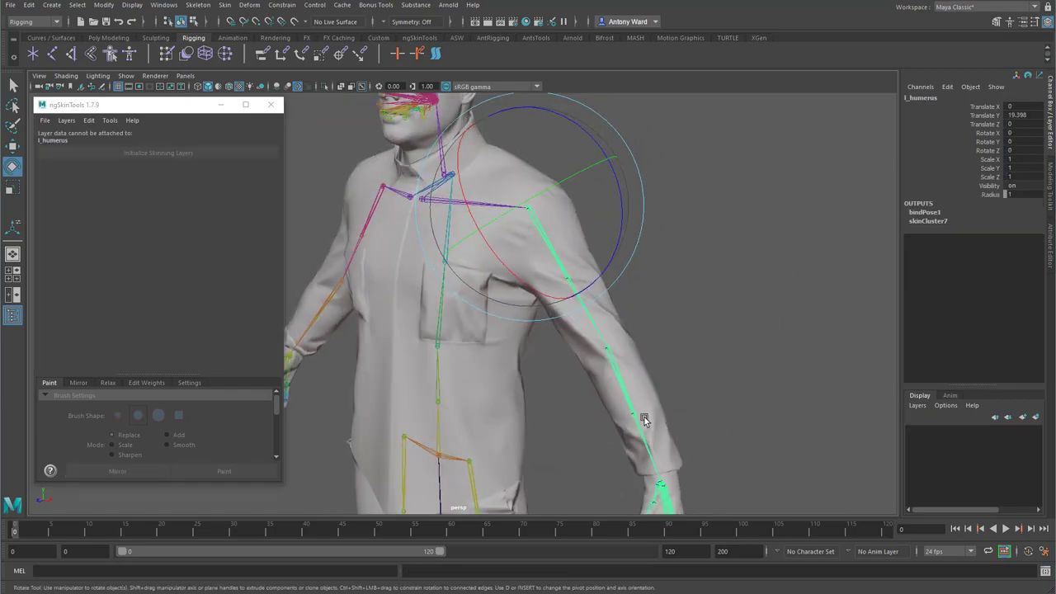
# - Rotate the left forearm joint to test the sleeve's deformation at the elbow, and undo the rotation
pyautogui.keyDown('alt'); pyautogui.moveTo(647, 422); pyautogui.dragTo(655, 332, button='middle'); pyautogui.keyUp('alt')
pyautogui.click(607, 333)
pyautogui.moveTo(592, 346); pyautogui.dragTo(502, 275)
pyautogui.hotkey('ctrl', 'z')
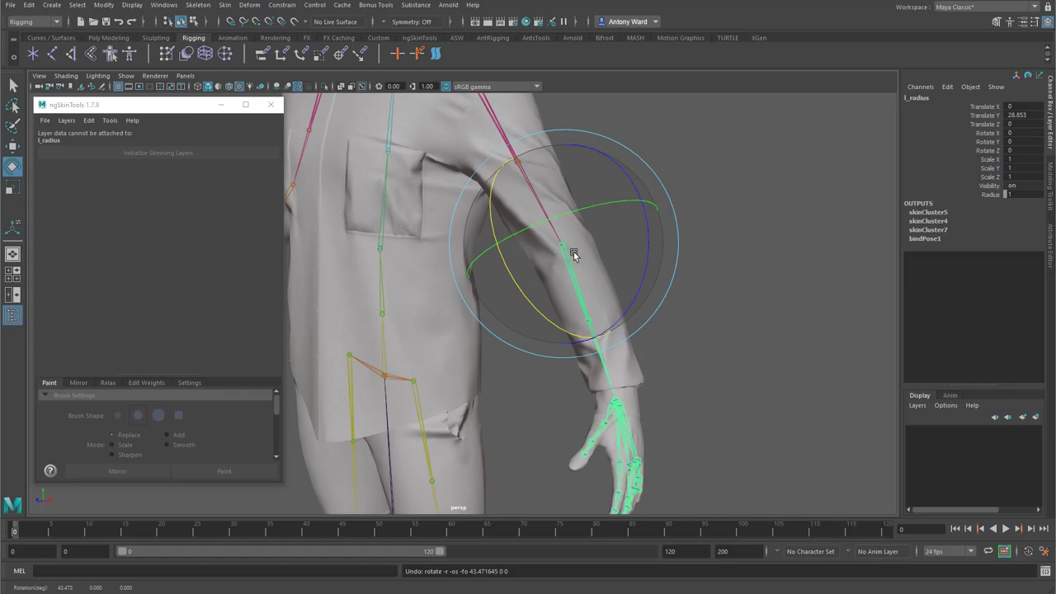
# - Bend the middle joint of the left index finger to test the hand's imported weights, and undo the rotation
pyautogui.keyDown('alt'); pyautogui.moveTo(625, 462); pyautogui.dragTo(639, 462); pyautogui.keyUp('alt')
pyautogui.keyDown('alt'); pyautogui.moveTo(639, 463); pyautogui.dragTo(544, 310, button='middle'); pyautogui.keyUp('alt')
pyautogui.keyDown('alt'); pyautogui.moveTo(544, 310); pyautogui.dragTo(757, 354, button='right'); pyautogui.keyUp('alt')
pyautogui.keyDown('alt'); pyautogui.moveTo(756, 353); pyautogui.dragTo(707, 401); pyautogui.keyUp('alt')
pyautogui.click(587, 326)
pyautogui.click(639, 407)
pyautogui.click(571, 366)
pyautogui.hotkey('ctrl', 'z')
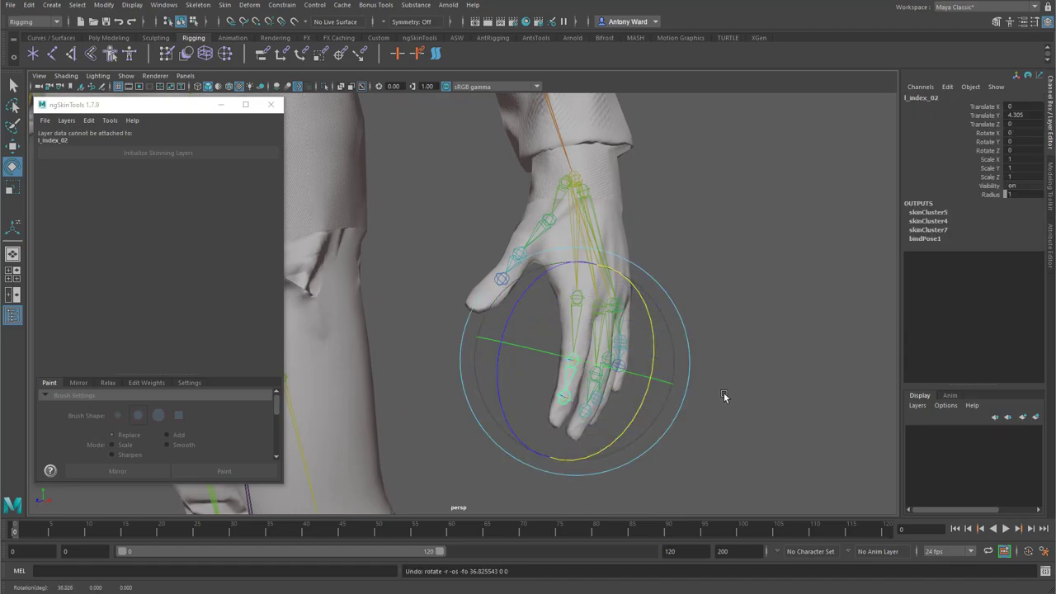
# - Rotate the jaw joint to test the mouth's deformation, undo the rotation and clear the selection
pyautogui.keyDown('alt'); pyautogui.moveTo(724, 392); pyautogui.dragTo(417, 311, button='right'); pyautogui.keyUp('alt')
pyautogui.keyDown('alt'); pyautogui.moveTo(418, 311); pyautogui.dragTo(572, 402, button='middle'); pyautogui.keyUp('alt')
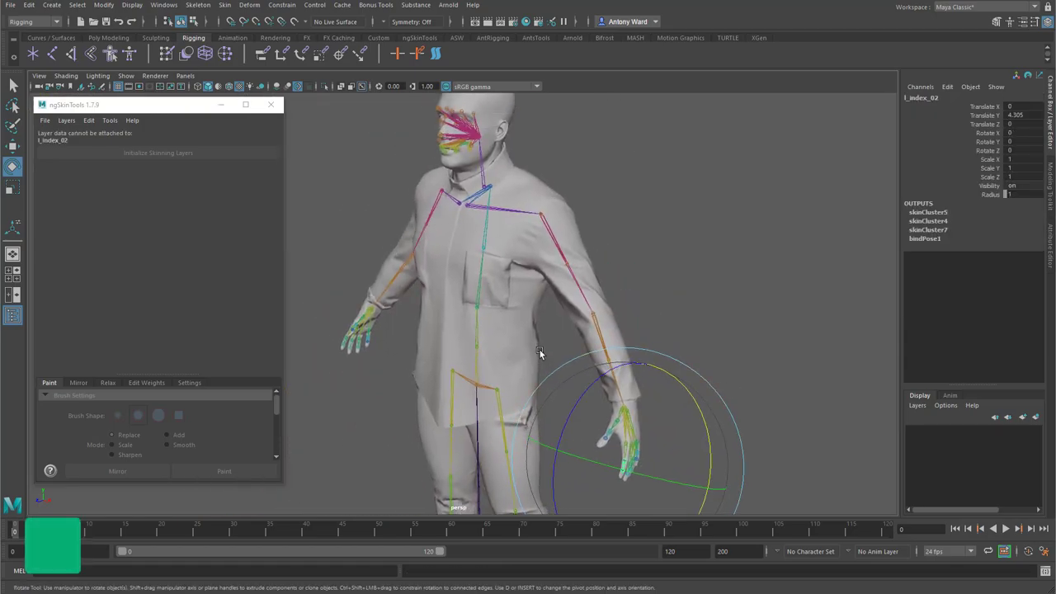
pyautogui.keyDown('alt'); pyautogui.moveTo(509, 287); pyautogui.dragTo(529, 241); pyautogui.keyUp('alt')
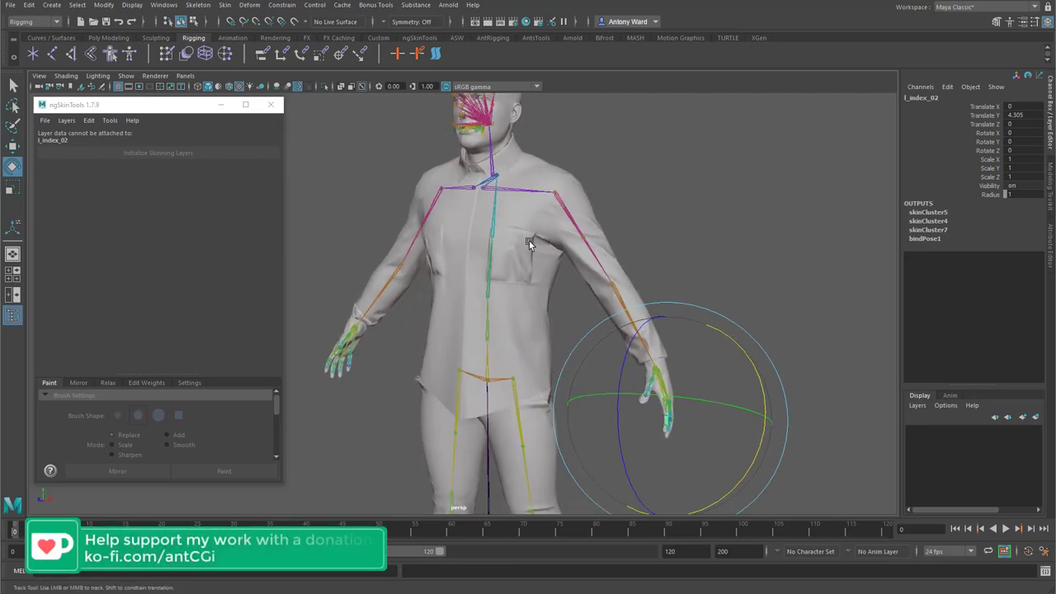
pyautogui.keyDown('alt'); pyautogui.moveTo(529, 243); pyautogui.dragTo(720, 422, button='right'); pyautogui.keyUp('alt')
pyautogui.keyDown('alt'); pyautogui.moveTo(428, 257); pyautogui.dragTo(406, 294, button='middle'); pyautogui.keyUp('alt')
pyautogui.keyDown('alt'); pyautogui.moveTo(406, 294); pyautogui.dragTo(693, 279, button='right'); pyautogui.keyUp('alt')
pyautogui.keyDown('alt'); pyautogui.moveTo(648, 280); pyautogui.dragTo(619, 283); pyautogui.keyUp('alt')
pyautogui.click(562, 275)
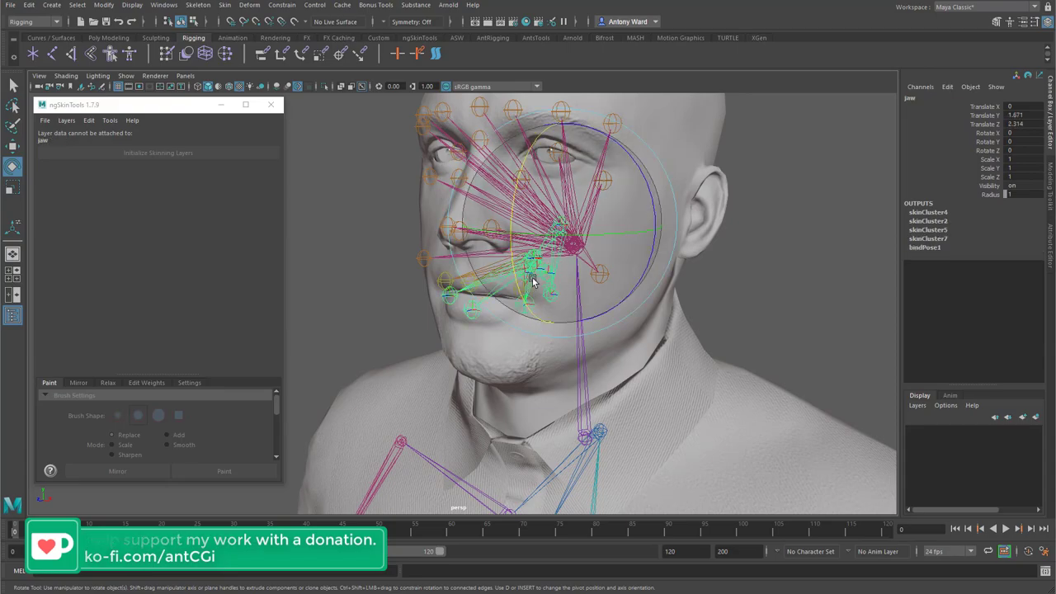
pyautogui.moveTo(541, 279); pyautogui.dragTo(534, 299)
pyautogui.hotkey('ctrl', 'z')
pyautogui.click(757, 303)
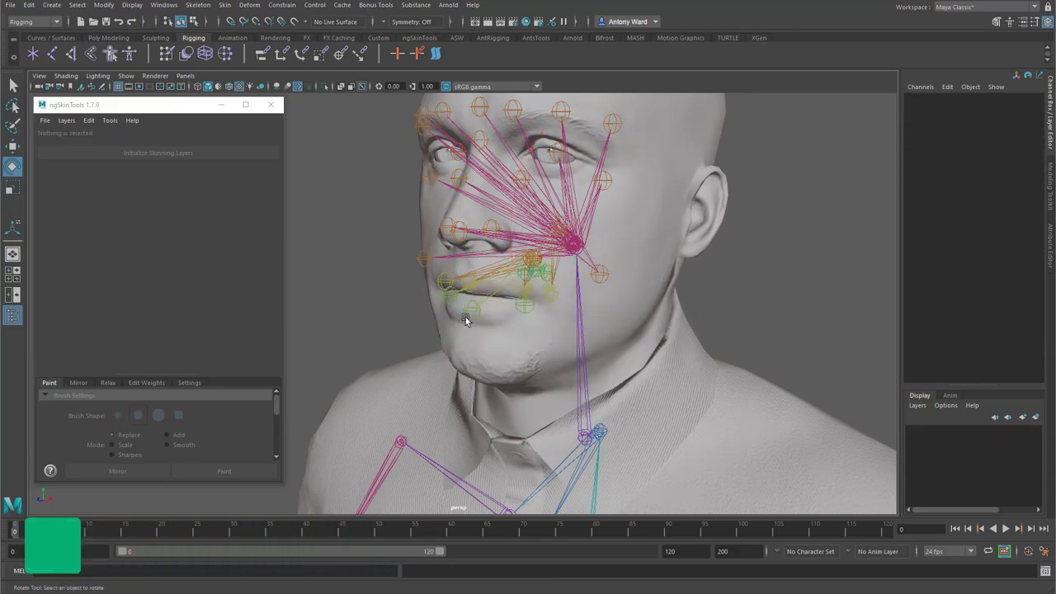
# - Move the mouth_middle_lower joint downward to test the lower lip's weights, and undo the move
pyautogui.click(470, 314)
pyautogui.press('w')
pyautogui.moveTo(472, 308)
pyautogui.mouseDown()
pyautogui.moveTo(482, 330)
pyautogui.moveTo(469, 326)
pyautogui.mouseUp()
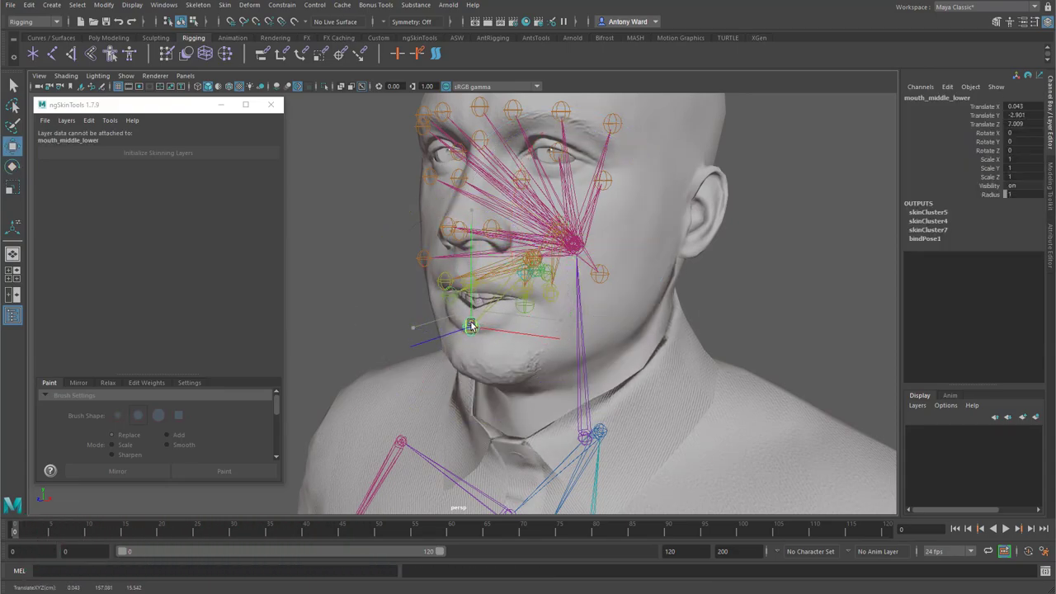
pyautogui.hotkey('ctrl', 'z')
# - Rotate the left upper eyelid joint to test the eyelid's deformation, and undo the rotation
pyautogui.keyDown('alt'); pyautogui.moveTo(561, 241); pyautogui.dragTo(544, 325, button='middle'); pyautogui.keyUp('alt')
pyautogui.keyDown('alt'); pyautogui.moveTo(545, 325); pyautogui.dragTo(652, 309, button='right'); pyautogui.keyUp('alt')
pyautogui.keyDown('alt'); pyautogui.moveTo(652, 309); pyautogui.dragTo(690, 313); pyautogui.keyUp('alt')
pyautogui.keyDown('alt'); pyautogui.moveTo(689, 312); pyautogui.dragTo(624, 319, button='middle'); pyautogui.keyUp('alt')
pyautogui.keyDown('alt'); pyautogui.moveTo(624, 319); pyautogui.dragTo(658, 318, button='right'); pyautogui.keyUp('alt')
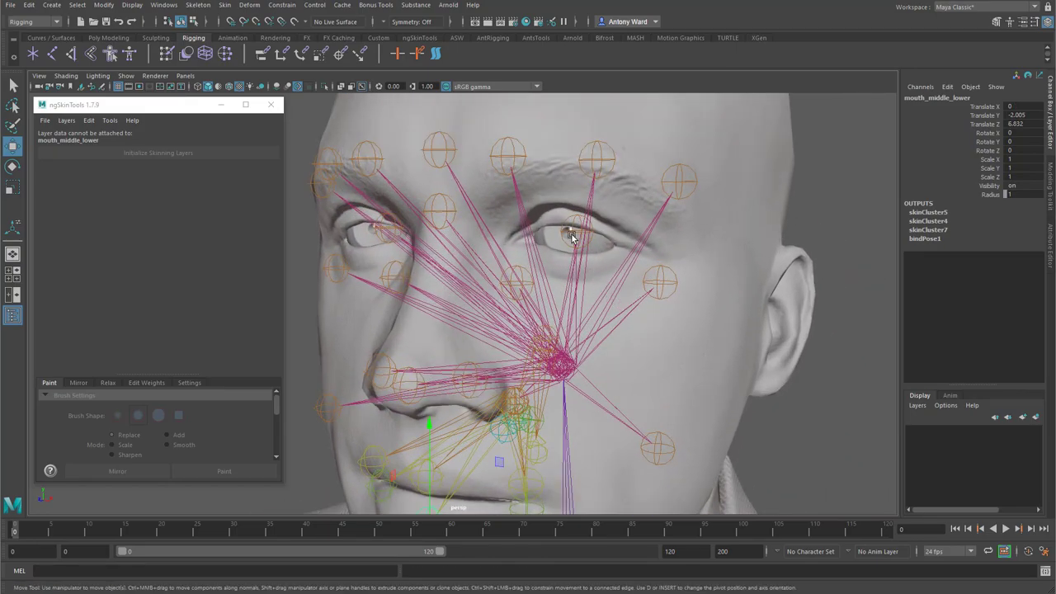
pyautogui.click(571, 232)
pyautogui.press('e')
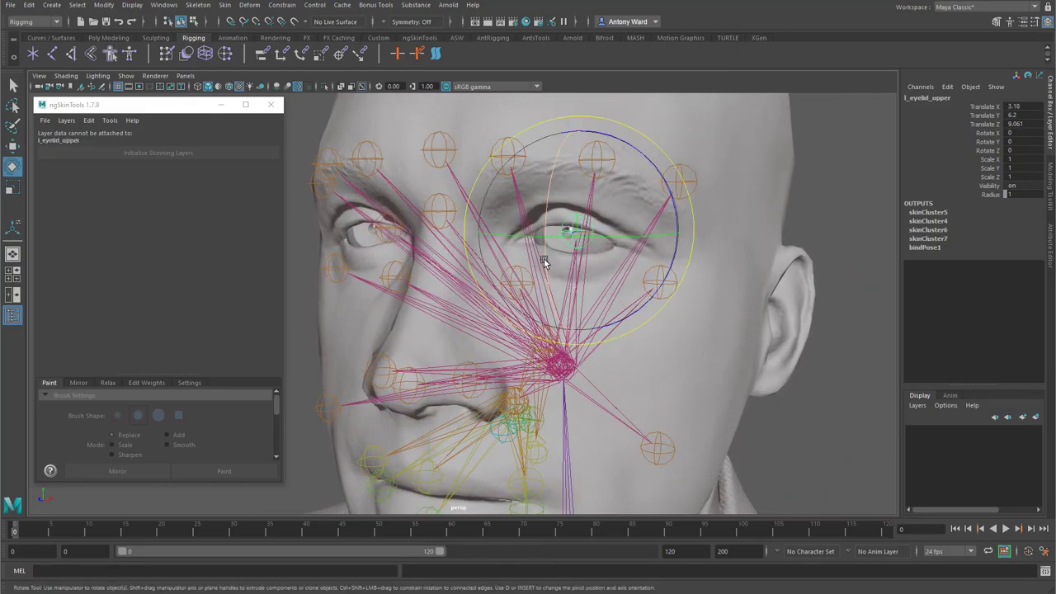
pyautogui.moveTo(546, 264); pyautogui.dragTo(541, 331)
pyautogui.hotkey('ctrl', 'z')
pyautogui.hotkey('ctrl', 'z')
pyautogui.hotkey('ctrl', 'z')
pyautogui.hotkey('ctrl', 'z')
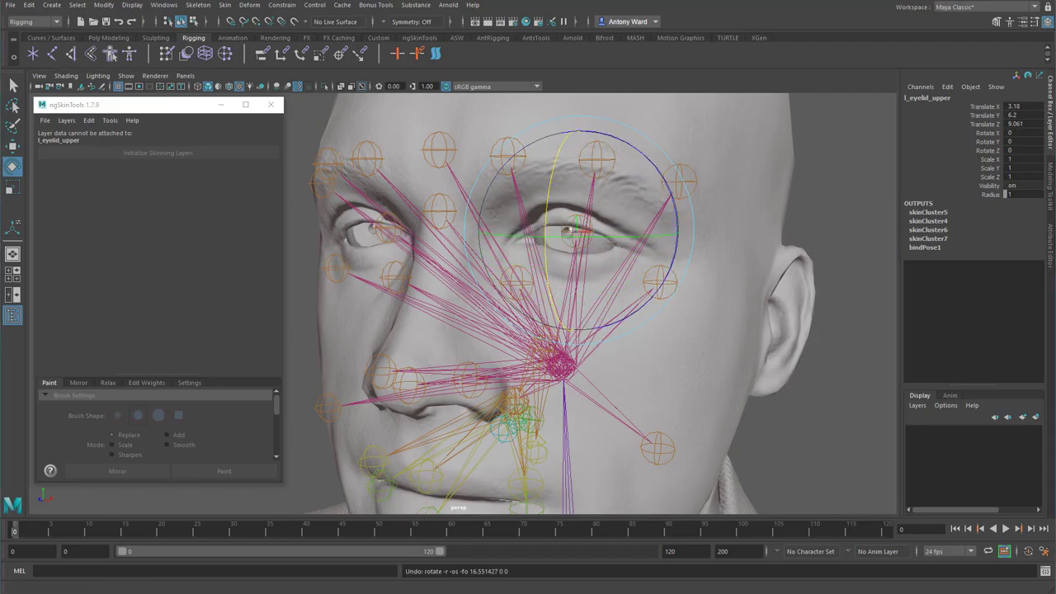
# - Rotate the left lower eyelid joint to test its weights, undo the rotation and clear the selection
pyautogui.click(576, 231)
pyautogui.moveTo(547, 293)
pyautogui.mouseDown()
pyautogui.moveTo(545, 251)
pyautogui.moveTo(543, 272)
pyautogui.mouseUp()
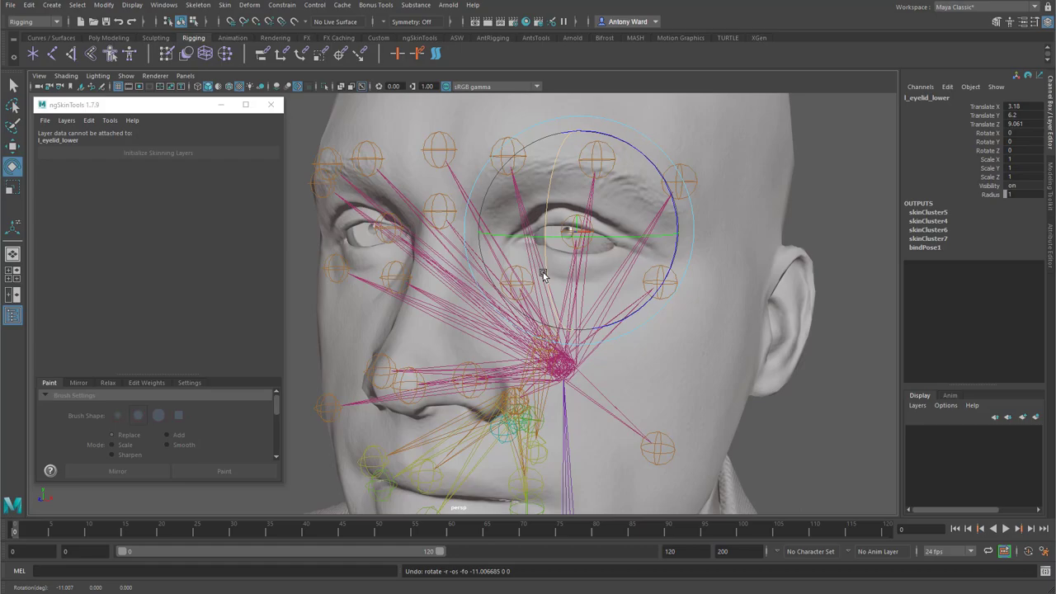
pyautogui.click(813, 445)
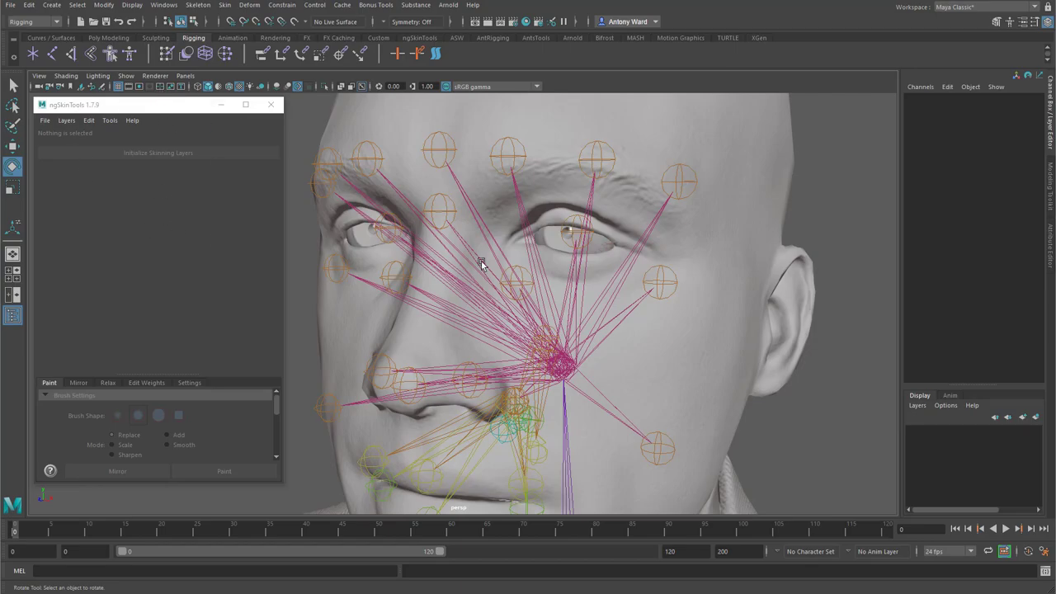
# - Examine the whole clothed character with its skeleton, from the head and shoulders down to the feet
pyautogui.keyDown('alt'); pyautogui.moveTo(822, 405); pyautogui.dragTo(825, 414); pyautogui.keyUp('alt')
pyautogui.keyDown('alt'); pyautogui.moveTo(826, 414); pyautogui.dragTo(591, 425, button='right'); pyautogui.keyUp('alt')
pyautogui.keyDown('alt'); pyautogui.moveTo(591, 425); pyautogui.dragTo(596, 287, button='middle'); pyautogui.keyUp('alt')
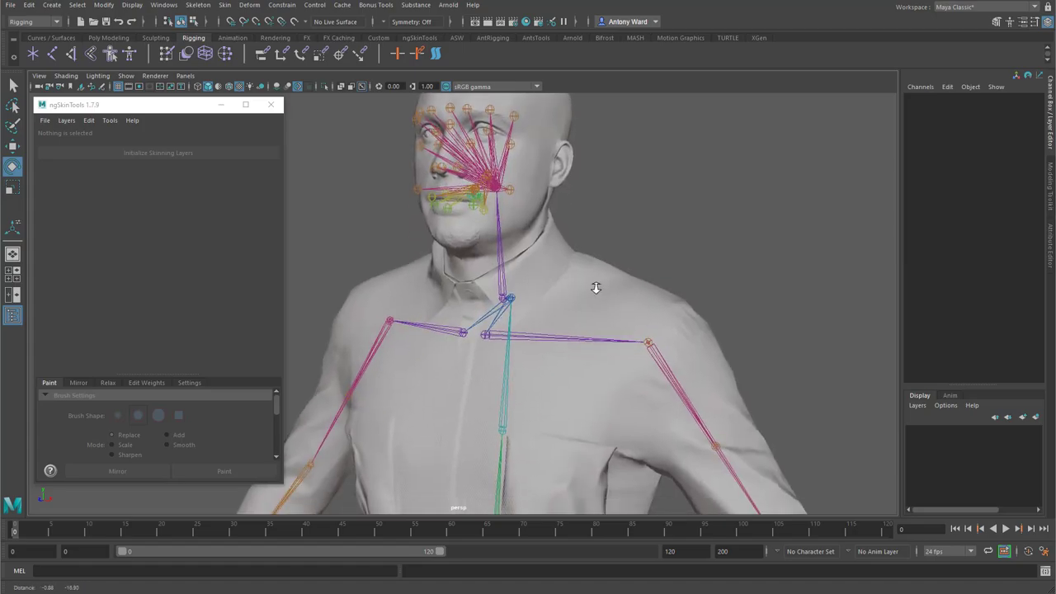
pyautogui.keyDown('alt'); pyautogui.moveTo(595, 288); pyautogui.dragTo(609, 378, button='right'); pyautogui.keyUp('alt')
pyautogui.keyDown('alt'); pyautogui.moveTo(609, 378); pyautogui.dragTo(569, 396); pyautogui.keyUp('alt')
pyautogui.keyDown('alt'); pyautogui.moveTo(569, 396); pyautogui.dragTo(519, 437, button='right'); pyautogui.keyUp('alt')
pyautogui.keyDown('alt'); pyautogui.moveTo(519, 438); pyautogui.dragTo(519, 368, button='middle'); pyautogui.keyUp('alt')
pyautogui.keyDown('alt'); pyautogui.moveTo(519, 368); pyautogui.dragTo(502, 383, button='right'); pyautogui.keyUp('alt')
pyautogui.keyDown('alt'); pyautogui.moveTo(502, 384); pyautogui.dragTo(504, 339, button='middle'); pyautogui.keyUp('alt')
pyautogui.keyDown('alt'); pyautogui.moveTo(504, 339); pyautogui.dragTo(536, 353); pyautogui.keyUp('alt')
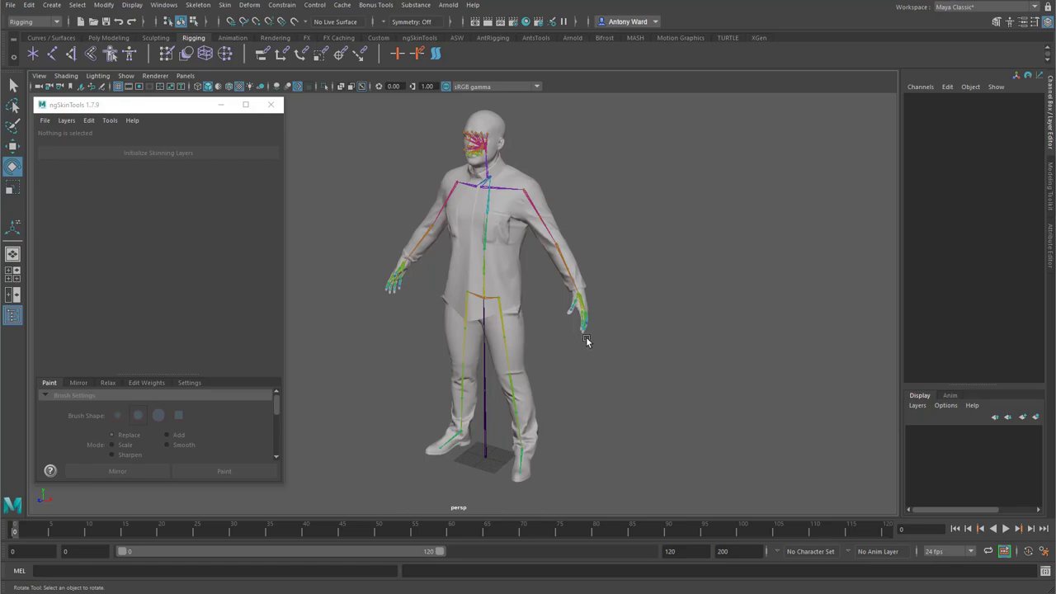
pyautogui.keyDown('alt'); pyautogui.moveTo(587, 340); pyautogui.dragTo(587, 335); pyautogui.keyUp('alt')
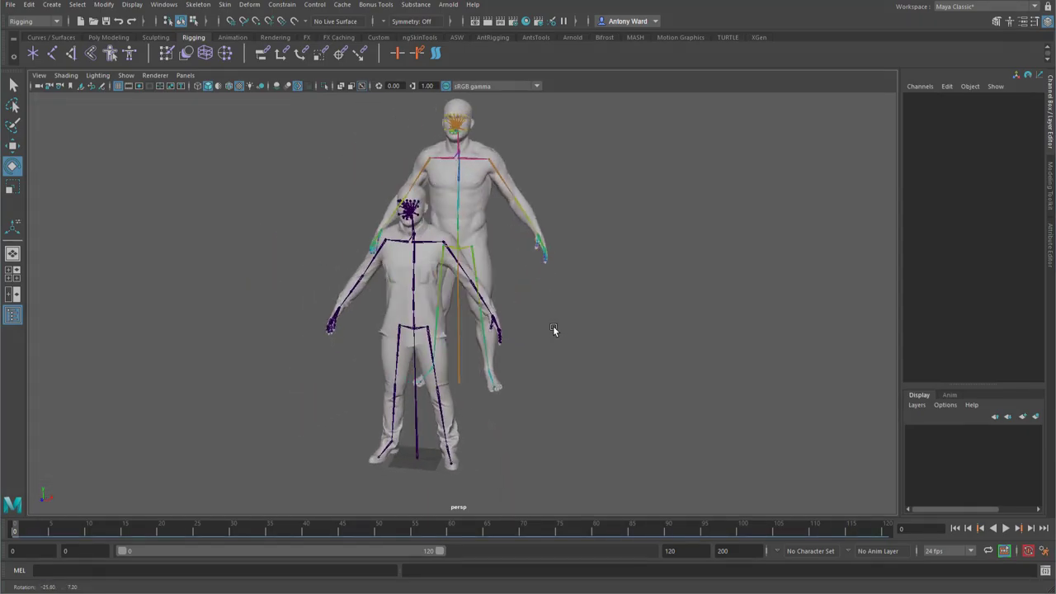
# - Rotate the left upper arm joint of the larger unclothed body to check its skinning, and undo the rotation
pyautogui.keyDown('alt'); pyautogui.moveTo(553, 330); pyautogui.dragTo(523, 322); pyautogui.keyUp('alt')
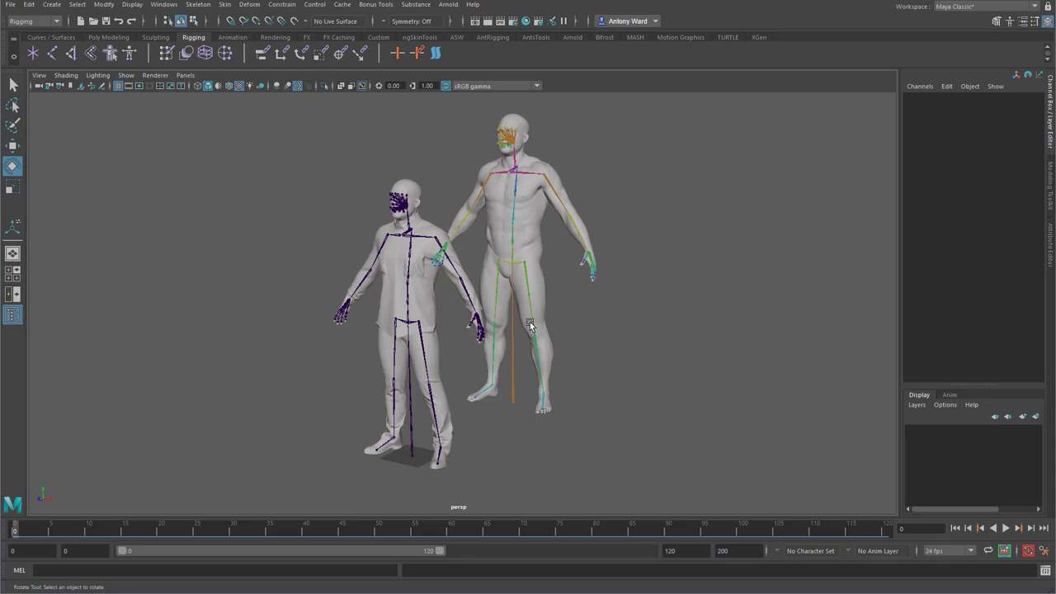
pyautogui.keyDown('alt'); pyautogui.moveTo(451, 302); pyautogui.dragTo(436, 299); pyautogui.keyUp('alt')
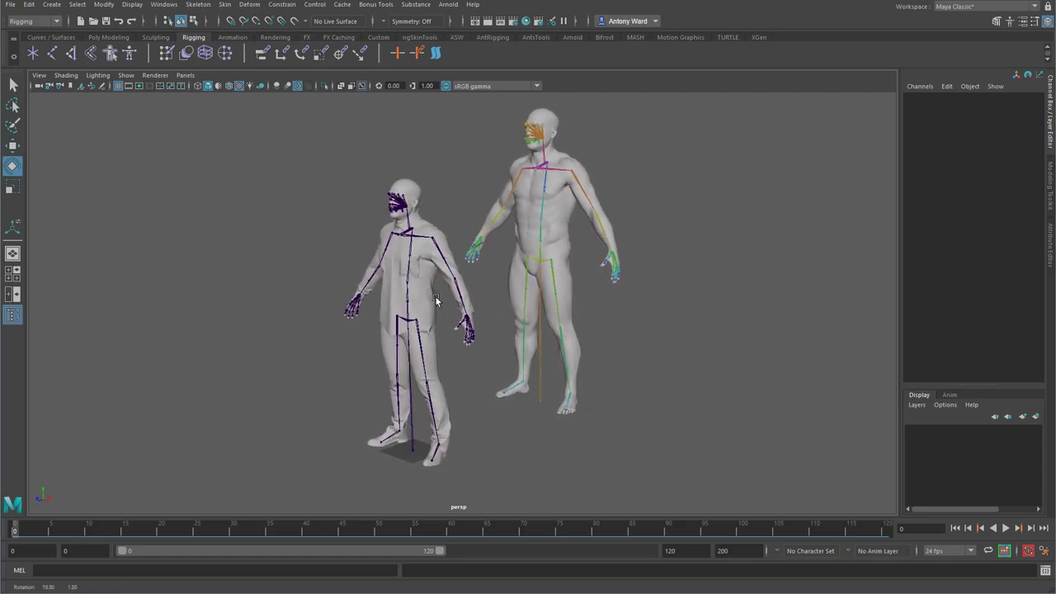
pyautogui.click(580, 188)
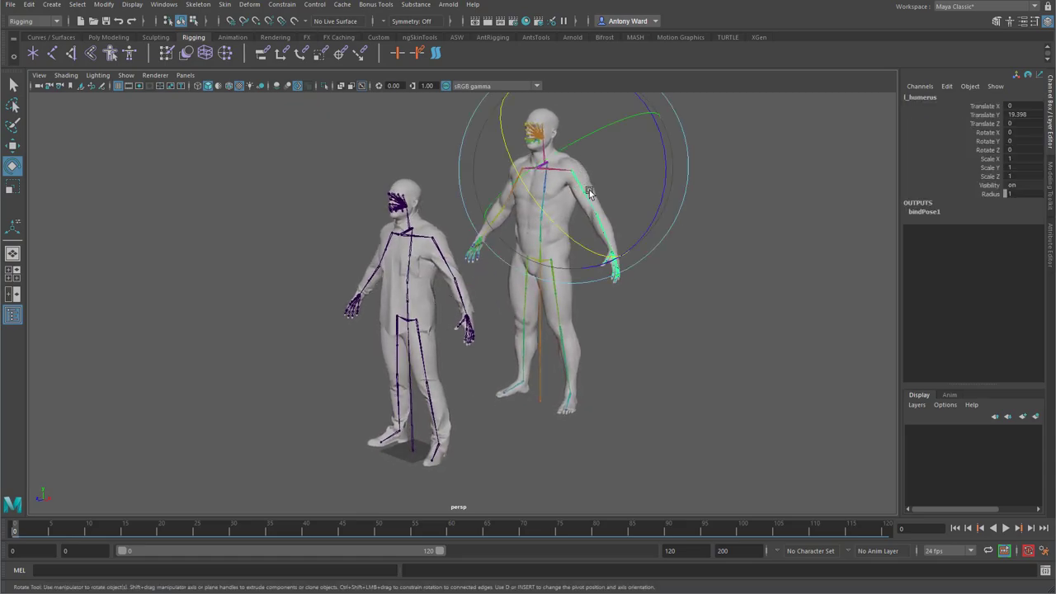
pyautogui.moveTo(587, 191)
pyautogui.mouseDown()
pyautogui.moveTo(627, 196)
pyautogui.moveTo(631, 149)
pyautogui.moveTo(635, 165)
pyautogui.moveTo(594, 204)
pyautogui.mouseUp()
pyautogui.hotkey('ctrl', 'z')
pyautogui.hotkey('ctrl', 'z')
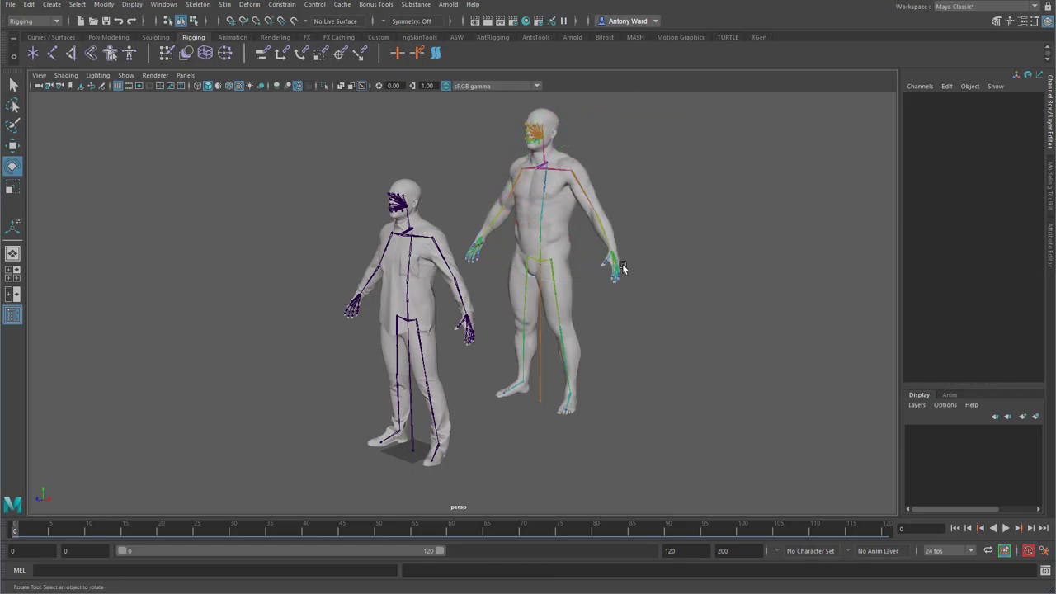
# - Rotate the larger body's left forearm joint to check its elbow skinning, undo the rotation and clear the selection
pyautogui.click(604, 227)
pyautogui.moveTo(618, 252); pyautogui.dragTo(562, 205)
pyautogui.hotkey('ctrl', 'z')
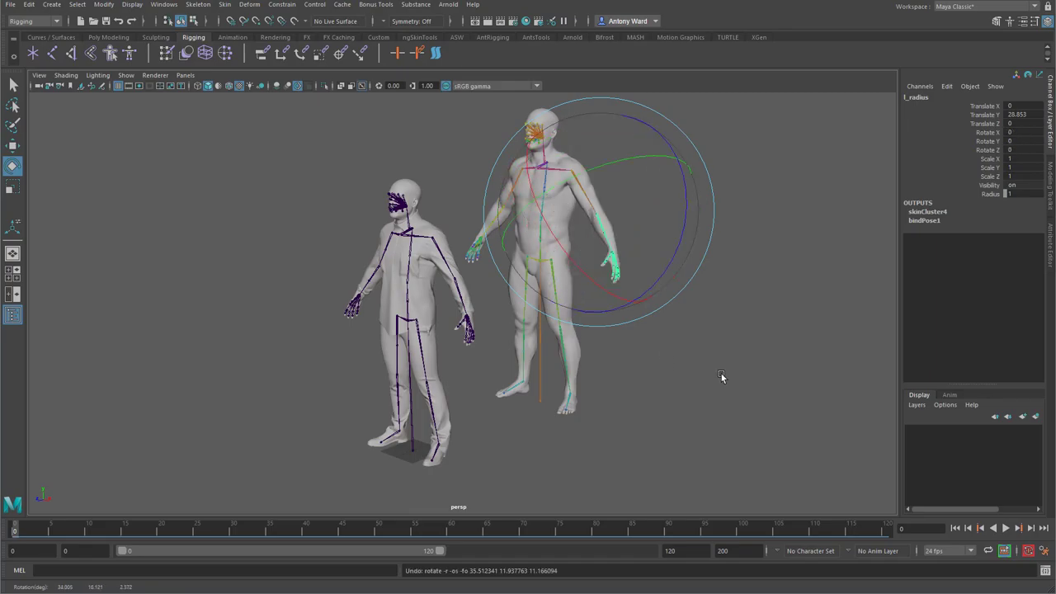
pyautogui.click(723, 377)
# - Set the larger body's root joint to Translate Z 0 to compare its size with the clothed mesh, and undo the change
pyautogui.moveTo(499, 311)
pyautogui.keyDown('alt'); pyautogui.mouseDown()
pyautogui.moveTo(523, 309)
pyautogui.moveTo(504, 313)
pyautogui.mouseUp(); pyautogui.keyUp('alt')
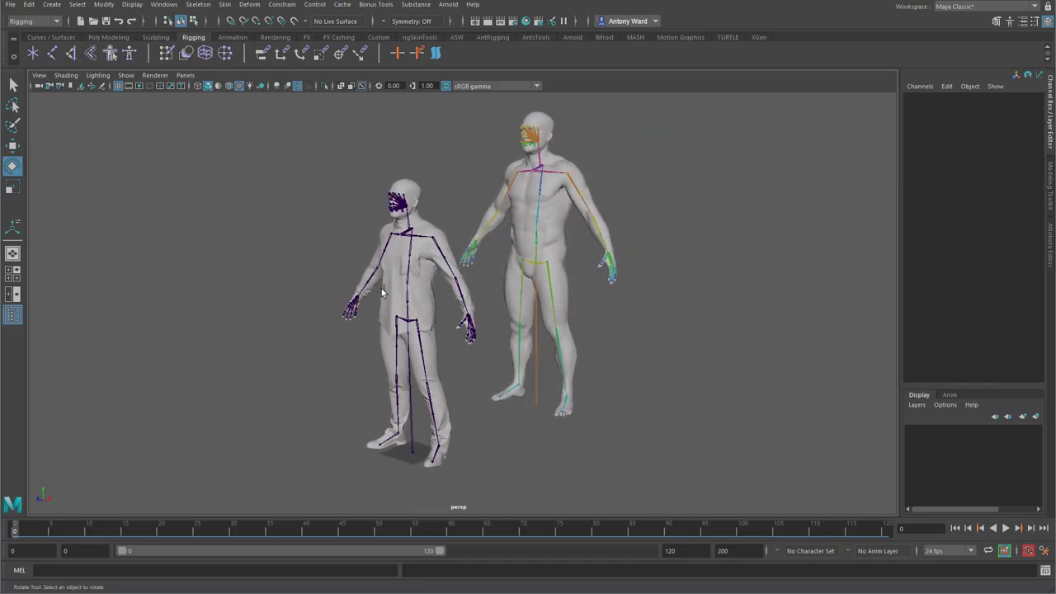
pyautogui.moveTo(412, 287)
pyautogui.keyDown('alt'); pyautogui.mouseDown()
pyautogui.moveTo(426, 292)
pyautogui.moveTo(414, 292)
pyautogui.mouseUp(); pyautogui.keyUp('alt')
pyautogui.click(534, 374)
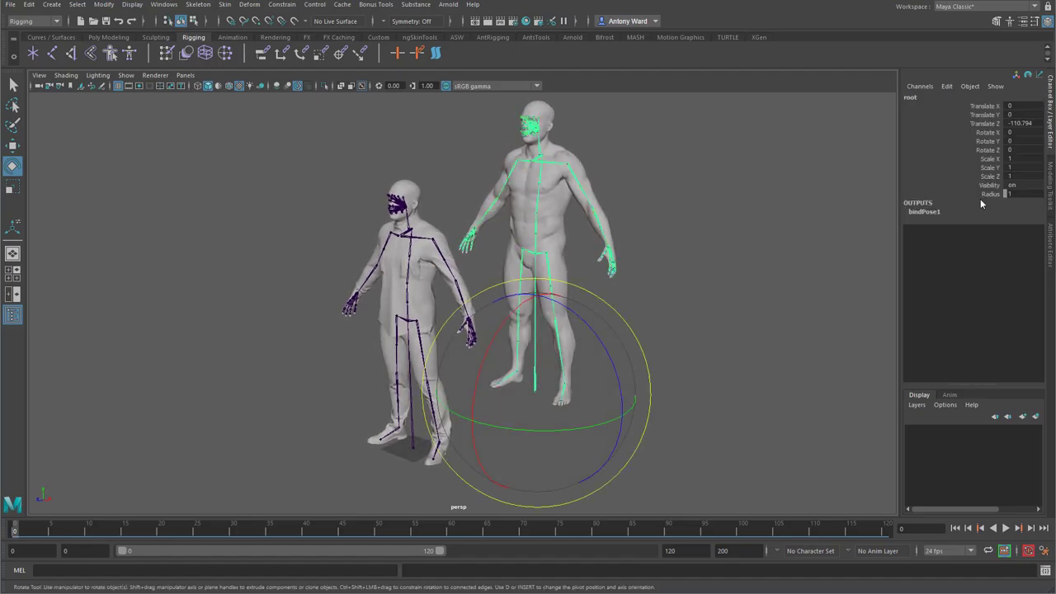
pyautogui.click(1023, 123)
pyautogui.write('0')
pyautogui.press('Return')
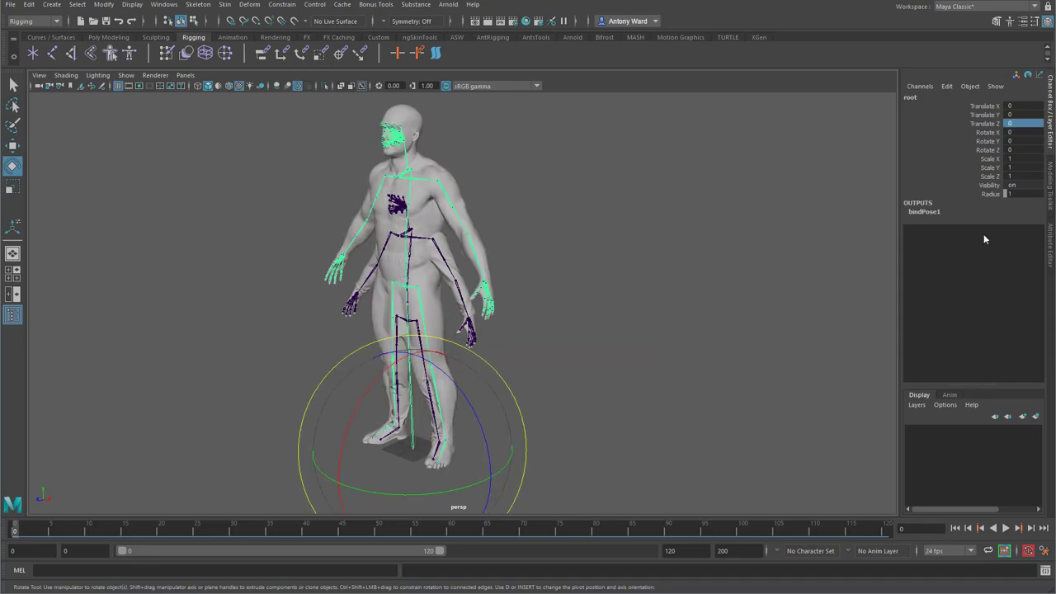
pyautogui.keyDown('alt'); pyautogui.moveTo(394, 313); pyautogui.dragTo(658, 301, button='right'); pyautogui.keyUp('alt')
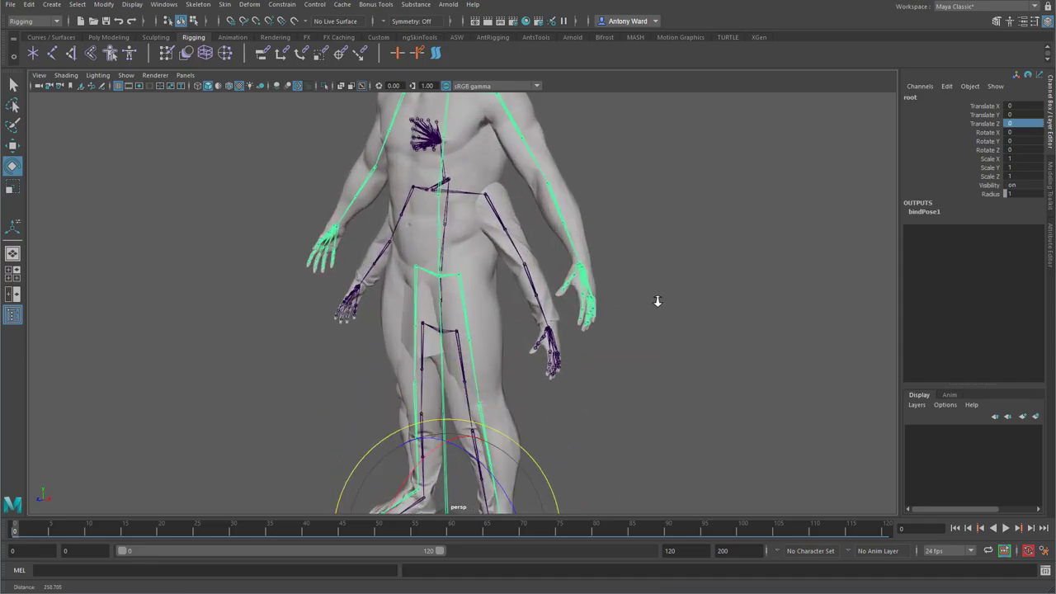
pyautogui.click(505, 306)
pyautogui.keyDown('alt'); pyautogui.moveTo(662, 364); pyautogui.dragTo(547, 368, button='right'); pyautogui.keyUp('alt')
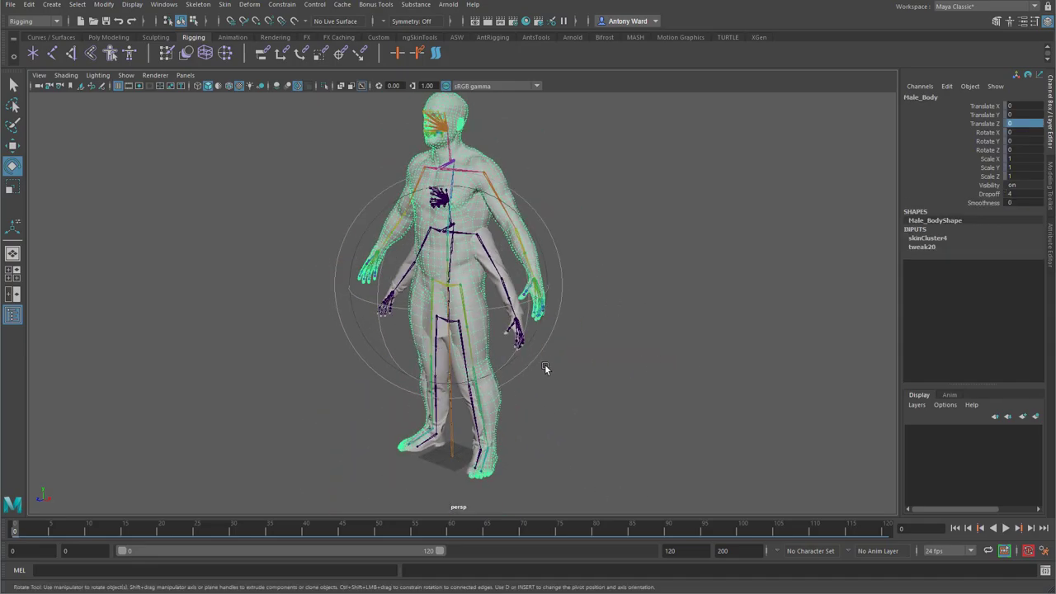
pyautogui.hotkey('ctrl', 'z')
pyautogui.hotkey('ctrl', 'z')
# - Bind Male_Body_Clothing to its own skeleton using Joint hierarchy, Closest distance, Classic linear, 4 max influences and a 4.0 dropoff rate
pyautogui.keyDown('alt'); pyautogui.moveTo(346, 342); pyautogui.dragTo(362, 343); pyautogui.keyUp('alt')
pyautogui.keyDown('alt'); pyautogui.moveTo(361, 342); pyautogui.dragTo(734, 300, button='right'); pyautogui.keyUp('alt')
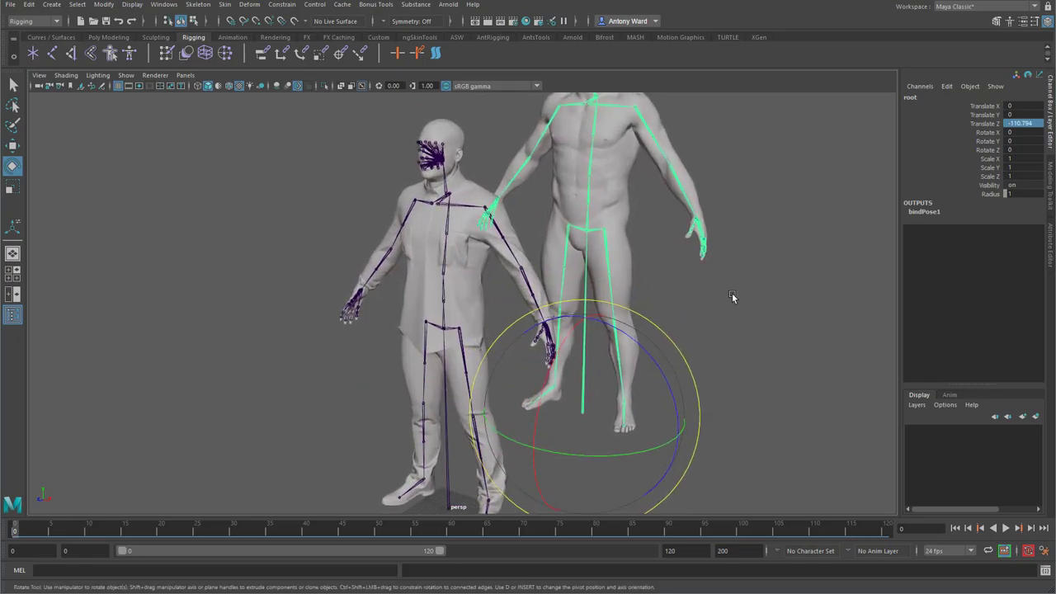
pyautogui.click(734, 299)
pyautogui.click(465, 279)
pyautogui.press('t')
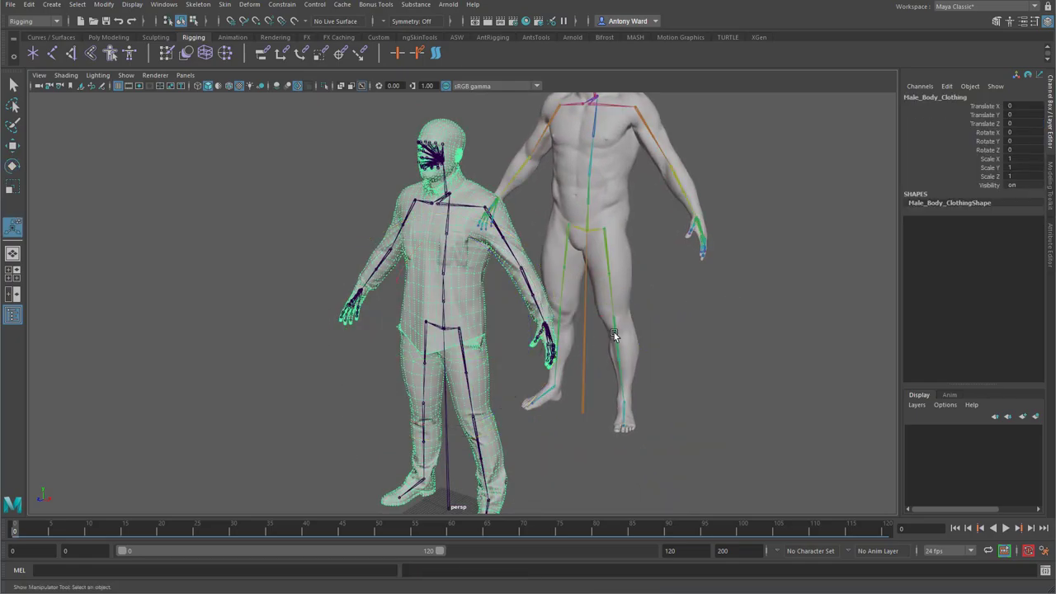
pyautogui.click(448, 330)
pyautogui.keyDown('shift'); pyautogui.click(460, 276); pyautogui.keyUp('shift')
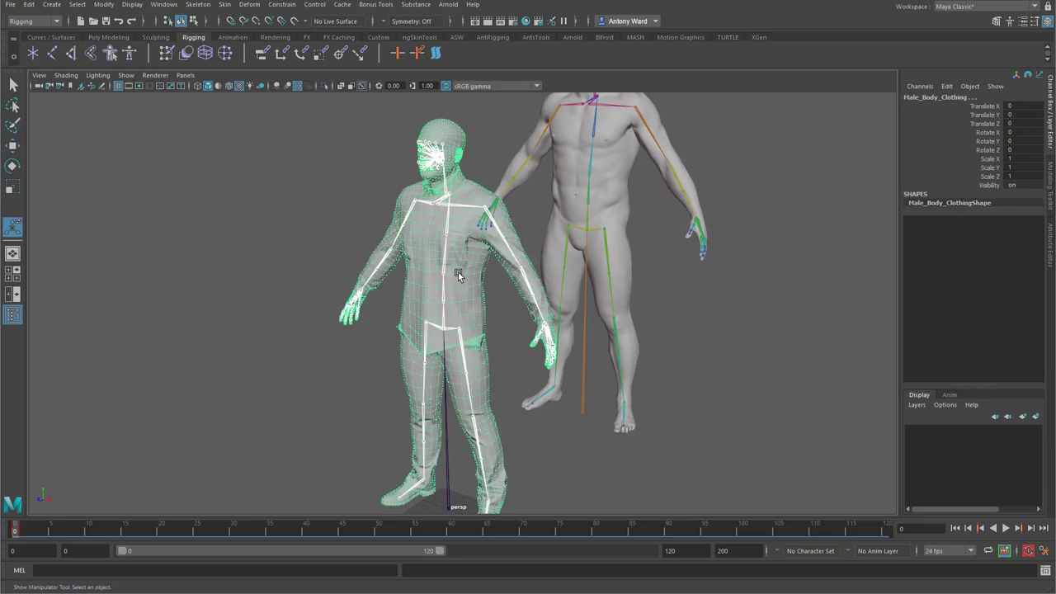
pyautogui.click(443, 329)
pyautogui.keyDown('shift'); pyautogui.click(455, 277); pyautogui.keyUp('shift')
pyautogui.press('space')
pyautogui.click(372, 277)
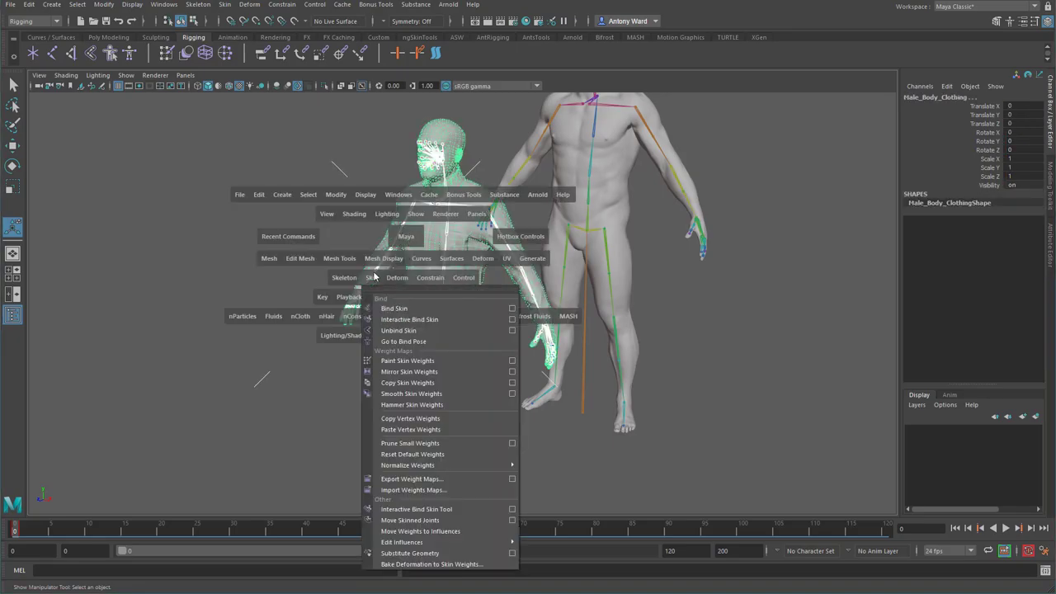
pyautogui.click(511, 308)
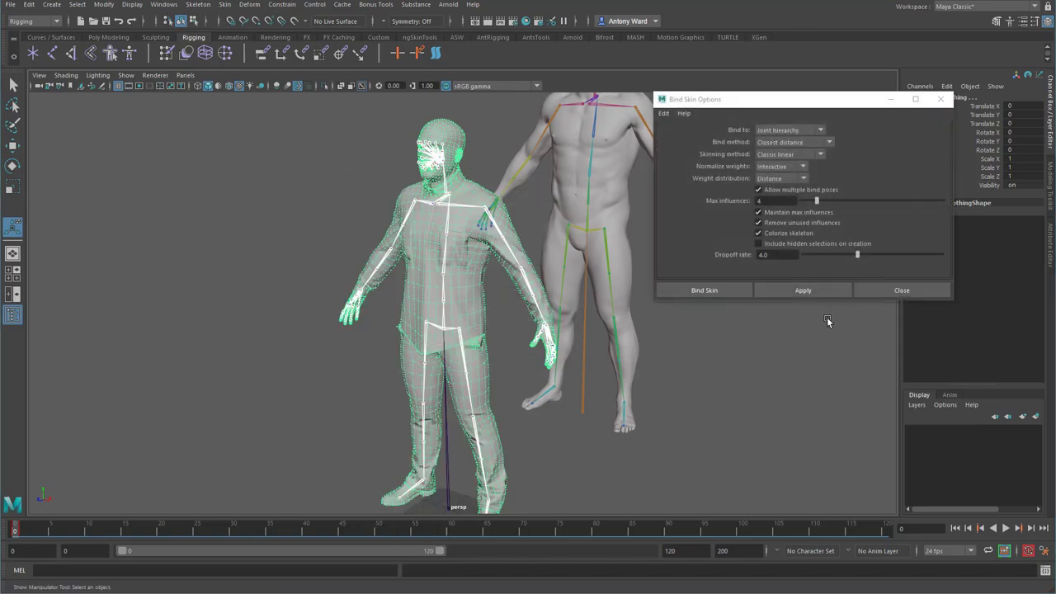
pyautogui.click(713, 292)
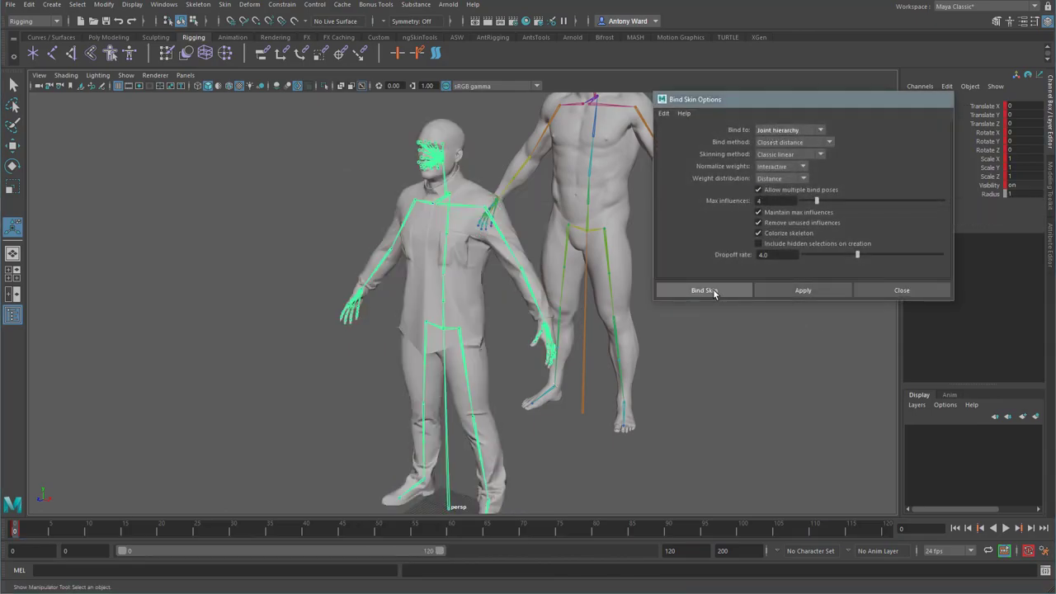
# - Rotate the clothed character's left upper arm joint to test the new binding, and undo the rotation
pyautogui.click(497, 223)
pyautogui.press('e')
pyautogui.moveTo(521, 239); pyautogui.dragTo(544, 204)
pyautogui.hotkey('ctrl', 'z')
# - Move the larger body onto the clothed character by setting its root joint's Translate Z to 0
pyautogui.keyDown('alt'); pyautogui.moveTo(741, 385); pyautogui.dragTo(651, 379); pyautogui.keyUp('alt')
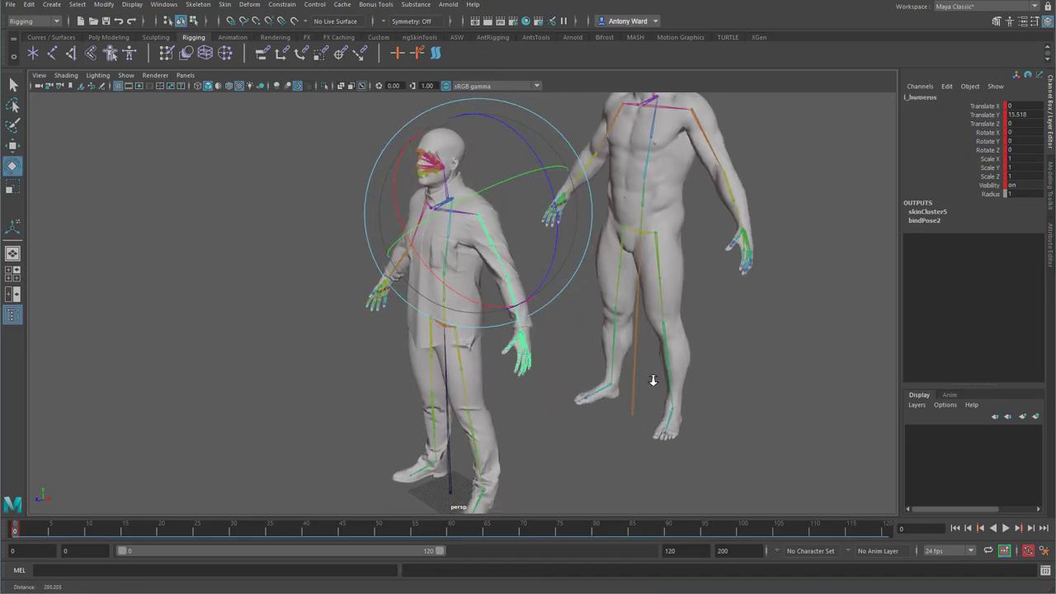
pyautogui.keyDown('alt'); pyautogui.moveTo(652, 380); pyautogui.dragTo(586, 364, button='right'); pyautogui.keyUp('alt')
pyautogui.click(595, 369)
pyautogui.press('w')
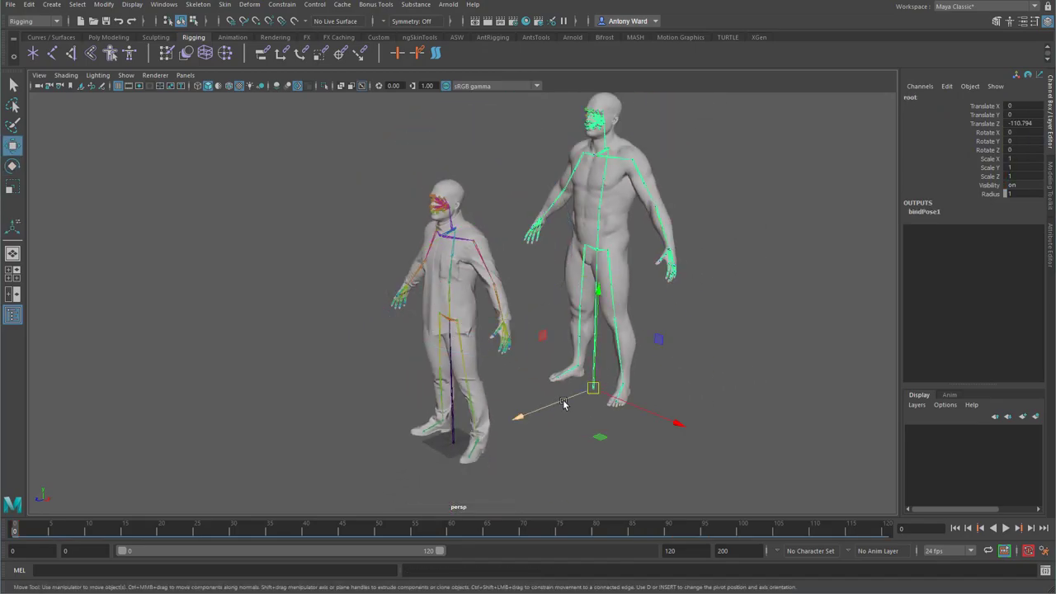
pyautogui.moveTo(564, 403); pyautogui.dragTo(493, 437)
pyautogui.click(1024, 123)
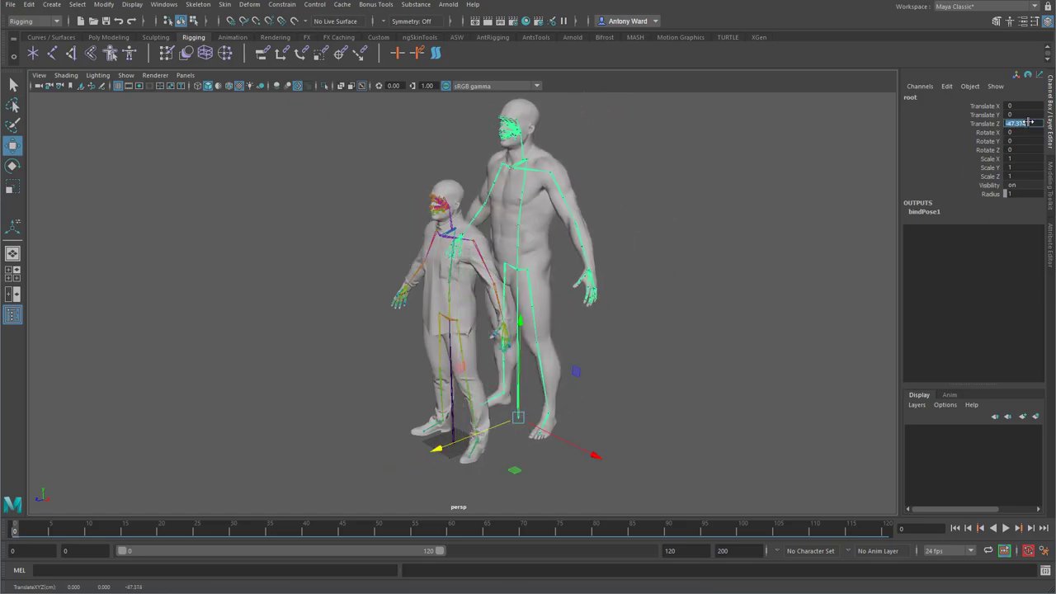
pyautogui.write('0')
pyautogui.press('Return')
pyautogui.keyDown('alt'); pyautogui.moveTo(495, 318); pyautogui.dragTo(492, 198); pyautogui.keyUp('alt')
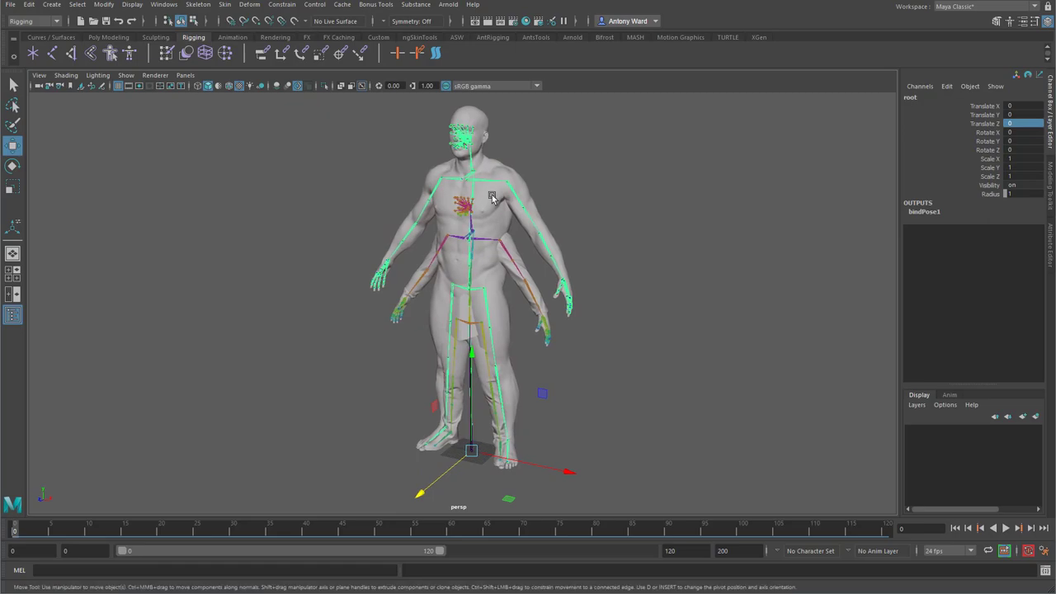
# - Copy the skin weights from Male_Body to Male_Body_Clothing using Closest point on surface, Closest joint and Normalize
pyautogui.click(502, 210)
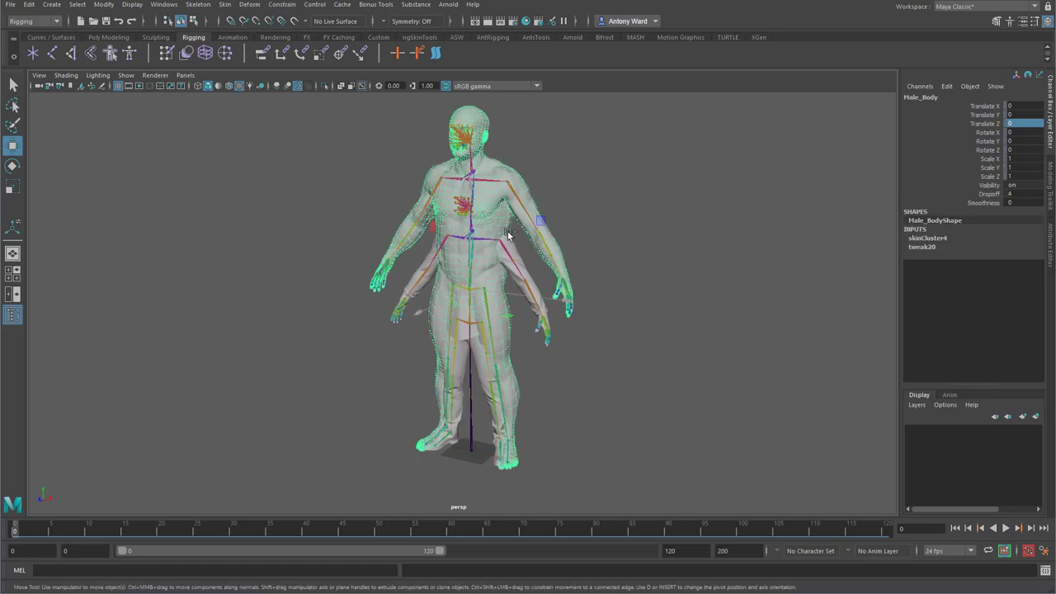
pyautogui.click(513, 247)
pyautogui.press('space')
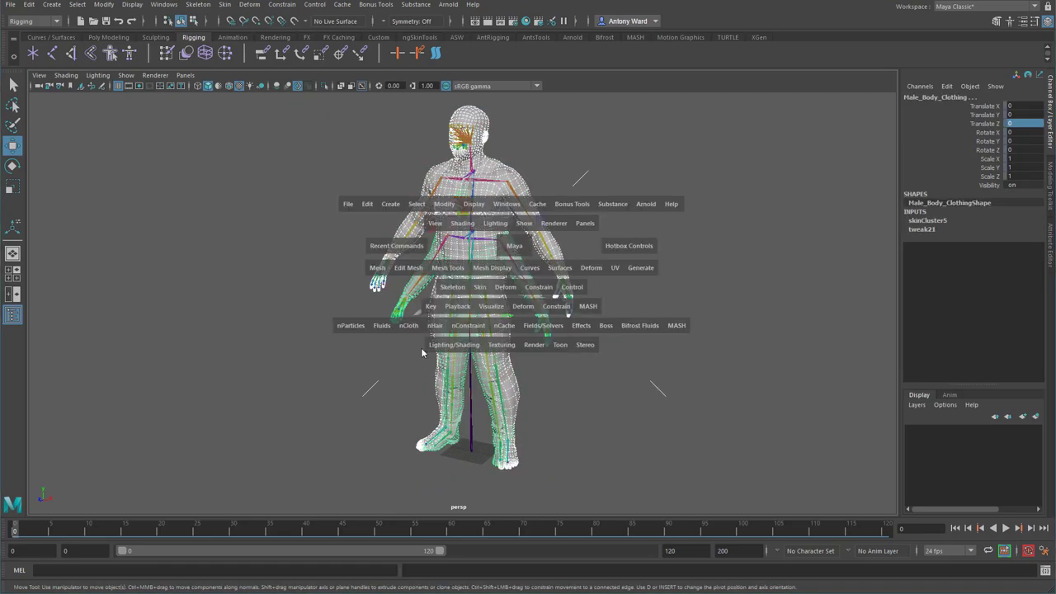
pyautogui.click(476, 288)
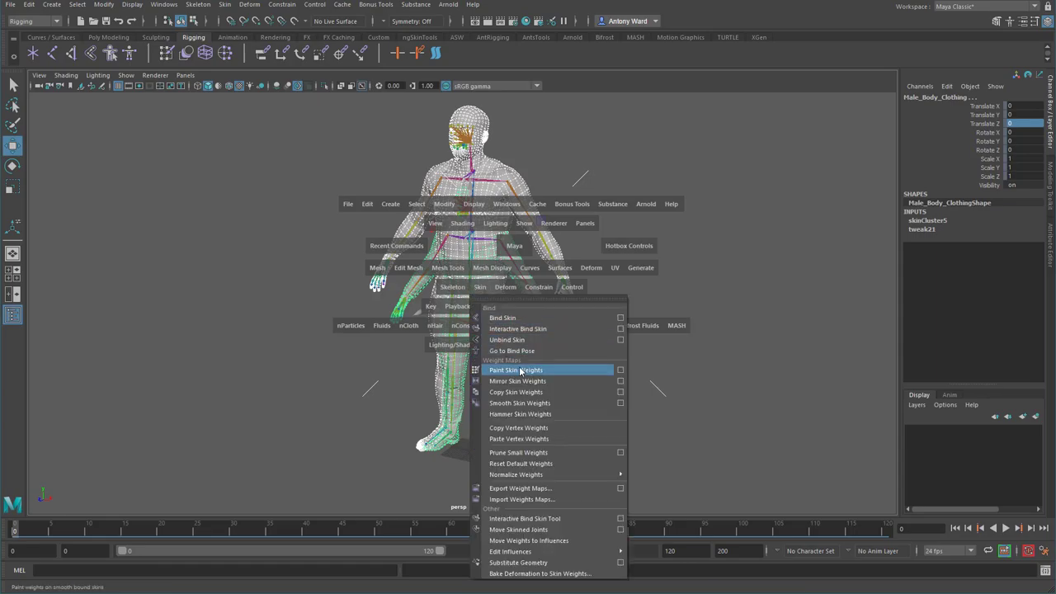
pyautogui.click(621, 392)
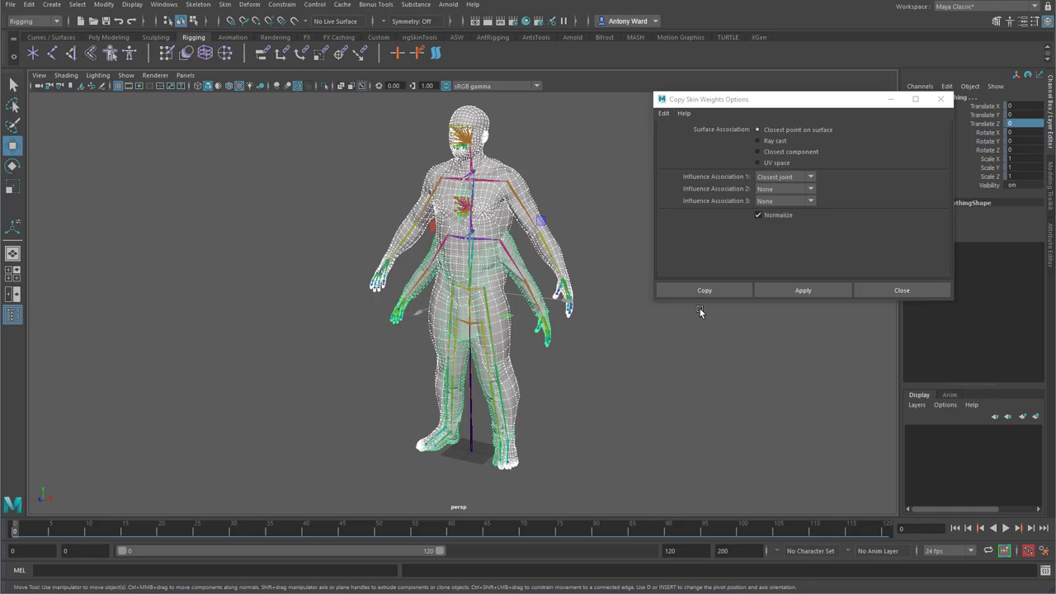
pyautogui.click(705, 289)
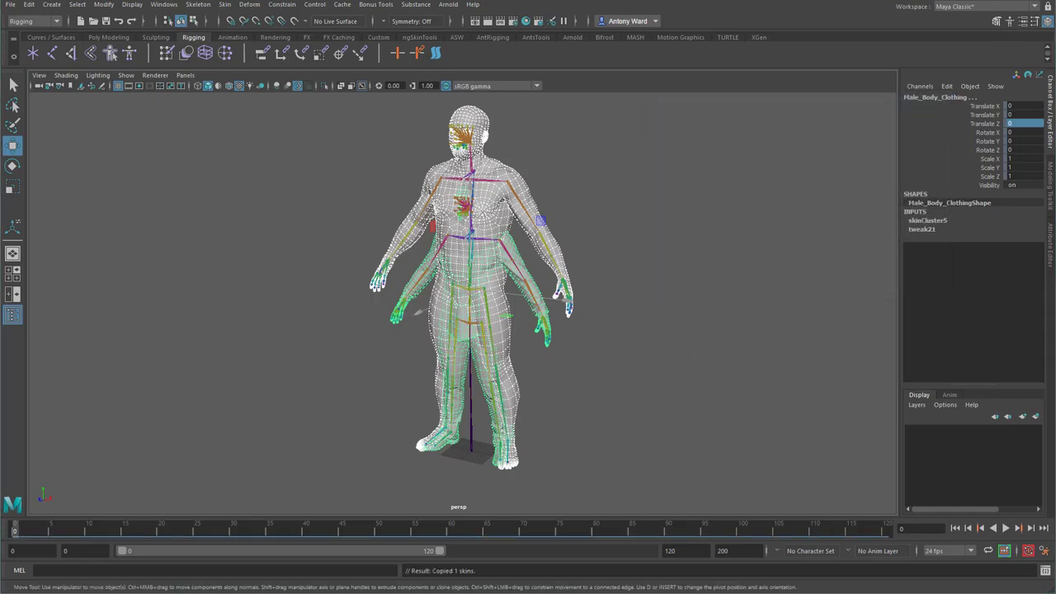
# - Hide the larger character, test the copied weights by rotating the clothed character's left upper arm joint, undo the rotation, and unhide the character
pyautogui.click(471, 398)
pyautogui.hotkey('ctrl', 'h')
pyautogui.keyDown('alt'); pyautogui.moveTo(371, 277); pyautogui.dragTo(598, 248, button='right'); pyautogui.keyUp('alt')
pyautogui.click(529, 233)
pyautogui.press('e')
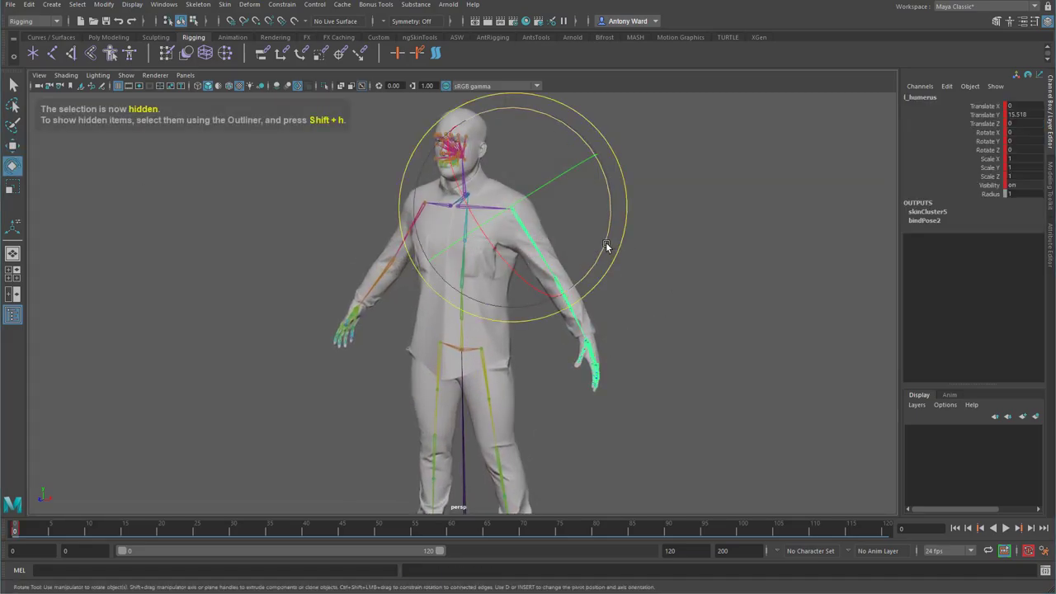
pyautogui.moveTo(609, 246); pyautogui.dragTo(608, 207)
pyautogui.hotkey('ctrl', 'z')
pyautogui.keyDown('alt'); pyautogui.moveTo(696, 358); pyautogui.dragTo(424, 357, button='right'); pyautogui.keyUp('alt')
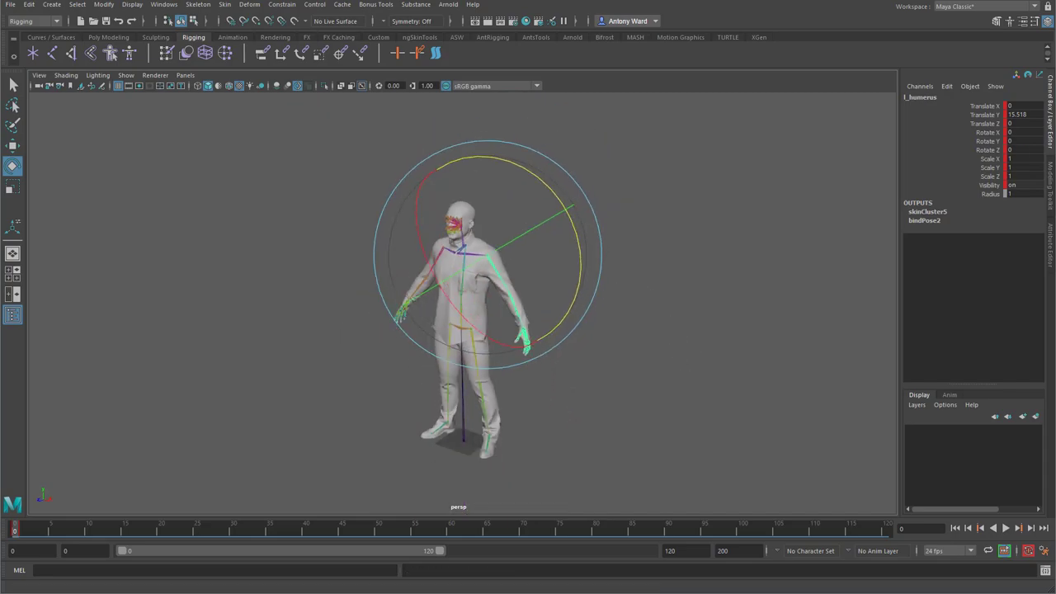
pyautogui.hotkey('shift', 'h')
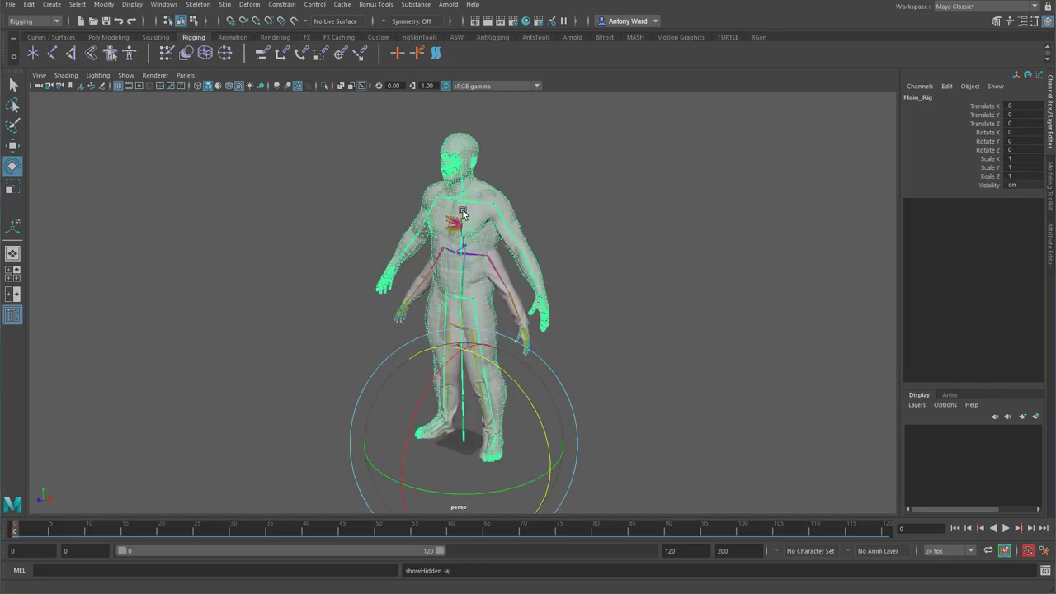
# - Compare the overlapping Male_Body and Male_Body_Clothing meshes, examining the difference in size and arm placement
pyautogui.keyDown('alt'); pyautogui.moveTo(463, 213); pyautogui.dragTo(547, 253); pyautogui.keyUp('alt')
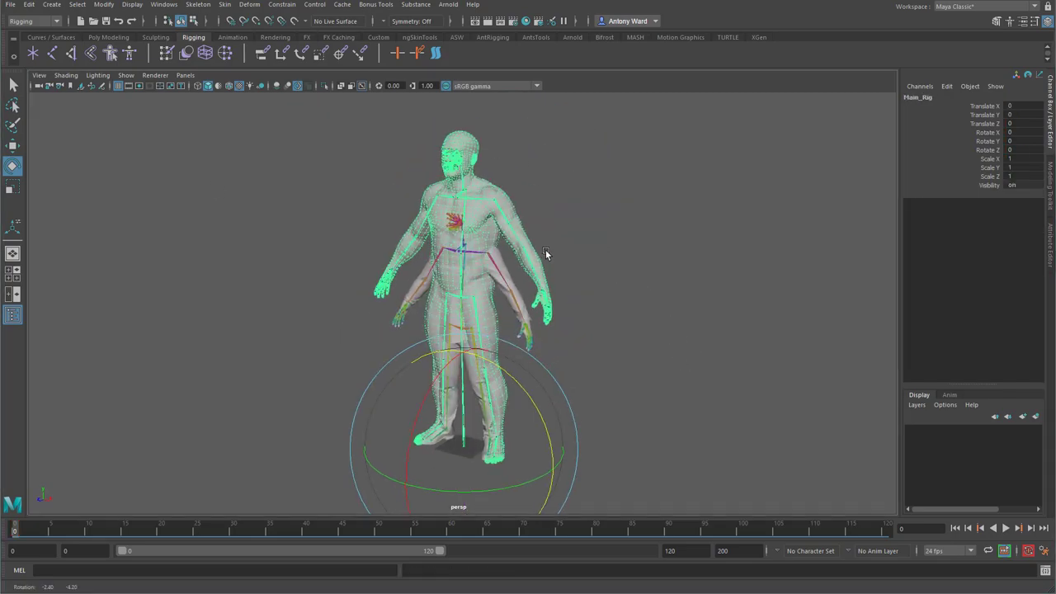
pyautogui.click(509, 206)
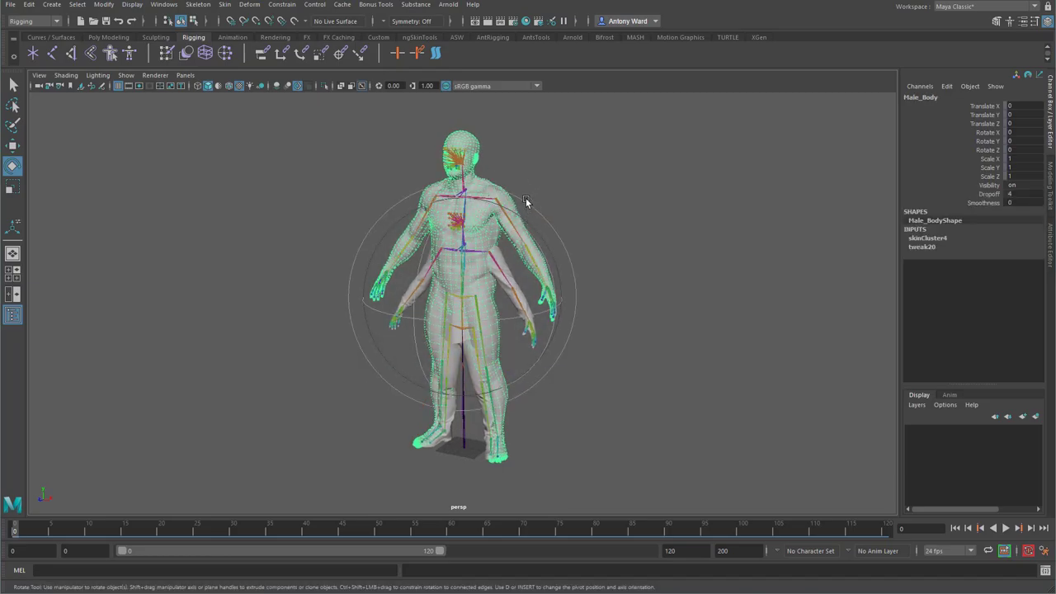
pyautogui.click(636, 254)
pyautogui.click(503, 252)
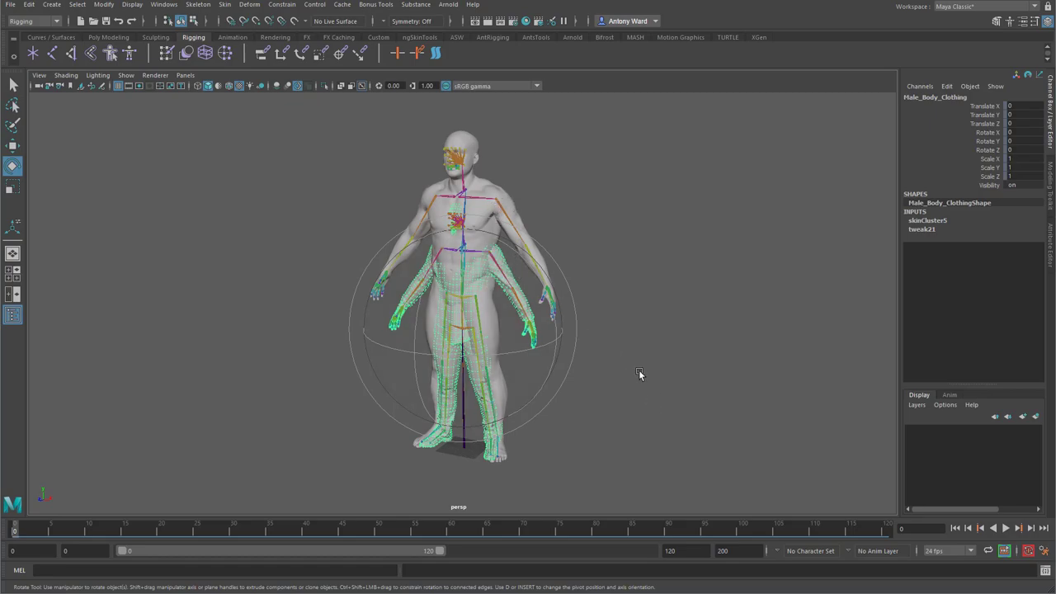
pyautogui.keyDown('alt'); pyautogui.moveTo(638, 372); pyautogui.dragTo(604, 380); pyautogui.keyUp('alt')
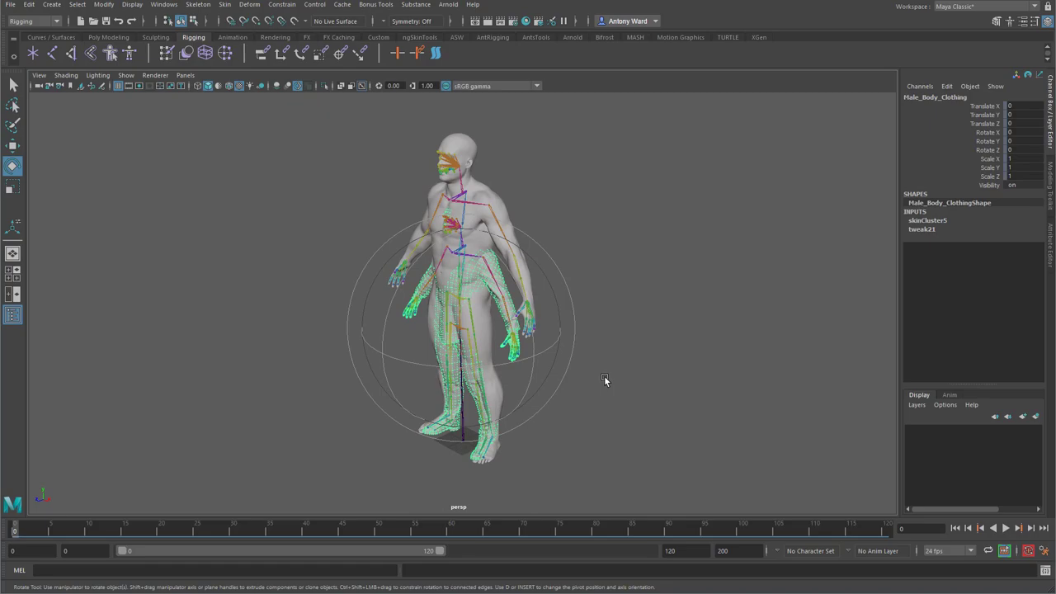
pyautogui.keyDown('alt'); pyautogui.moveTo(495, 254); pyautogui.dragTo(539, 273); pyautogui.keyUp('alt')
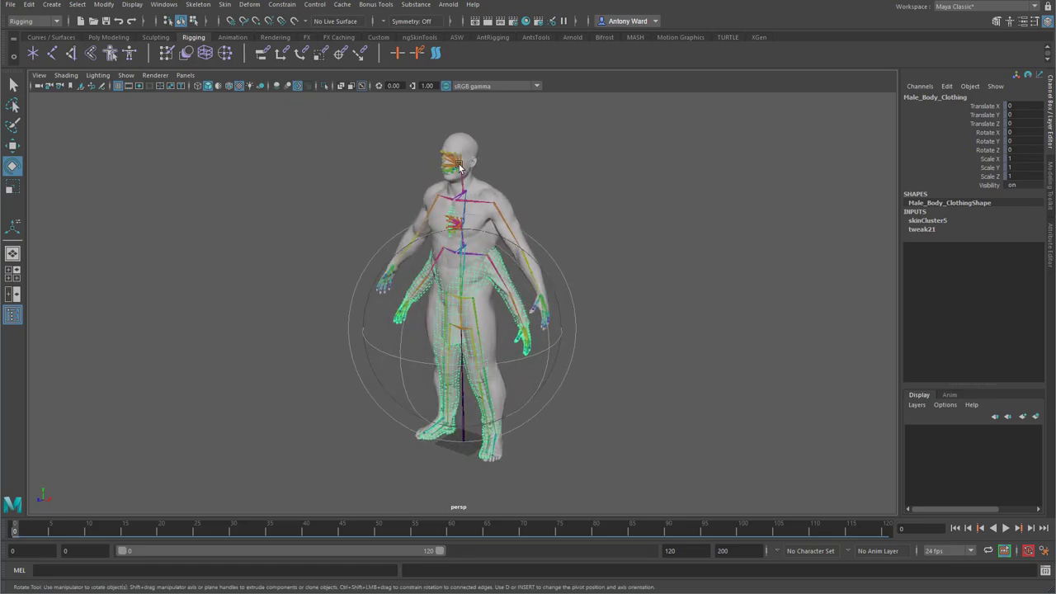
# - Move the larger body's root joint back along Z so it stands clear behind the clothed character
pyautogui.click(464, 443)
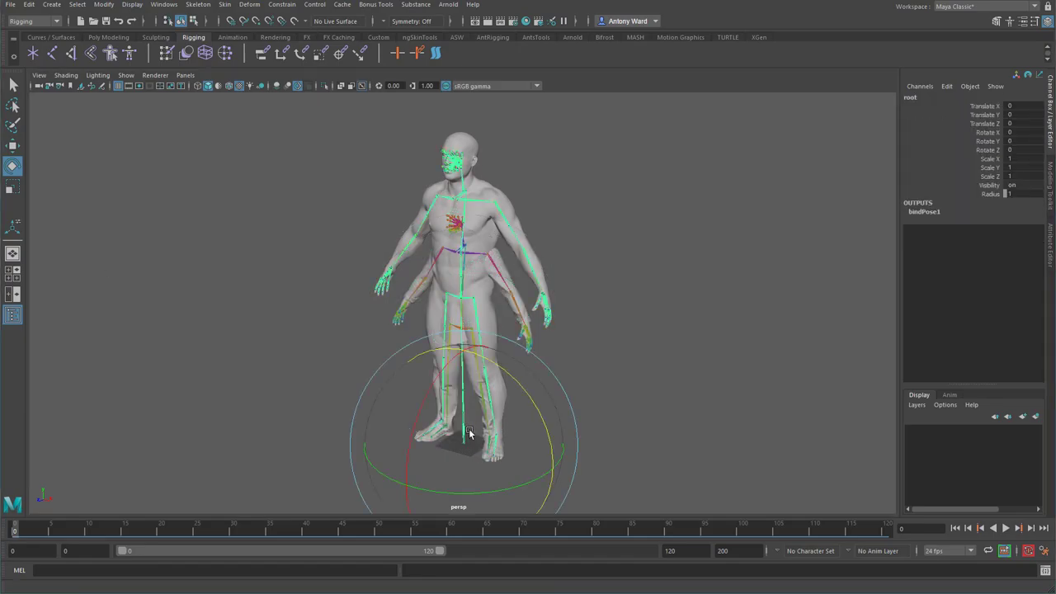
pyautogui.press('w')
pyautogui.moveTo(428, 476); pyautogui.dragTo(502, 429)
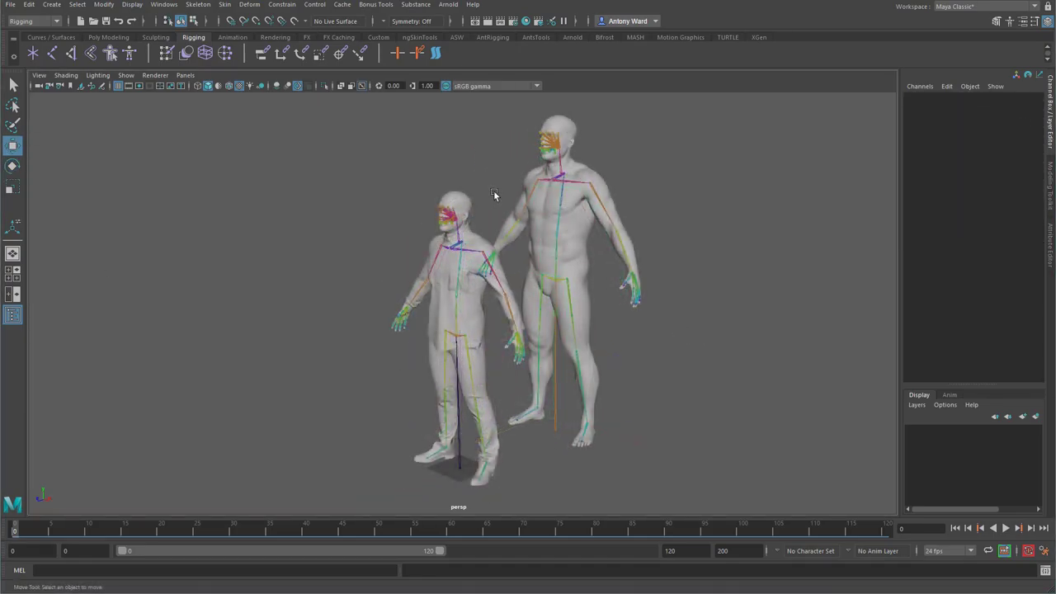
pyautogui.keyDown('alt'); pyautogui.moveTo(489, 213); pyautogui.dragTo(454, 194); pyautogui.keyUp('alt')
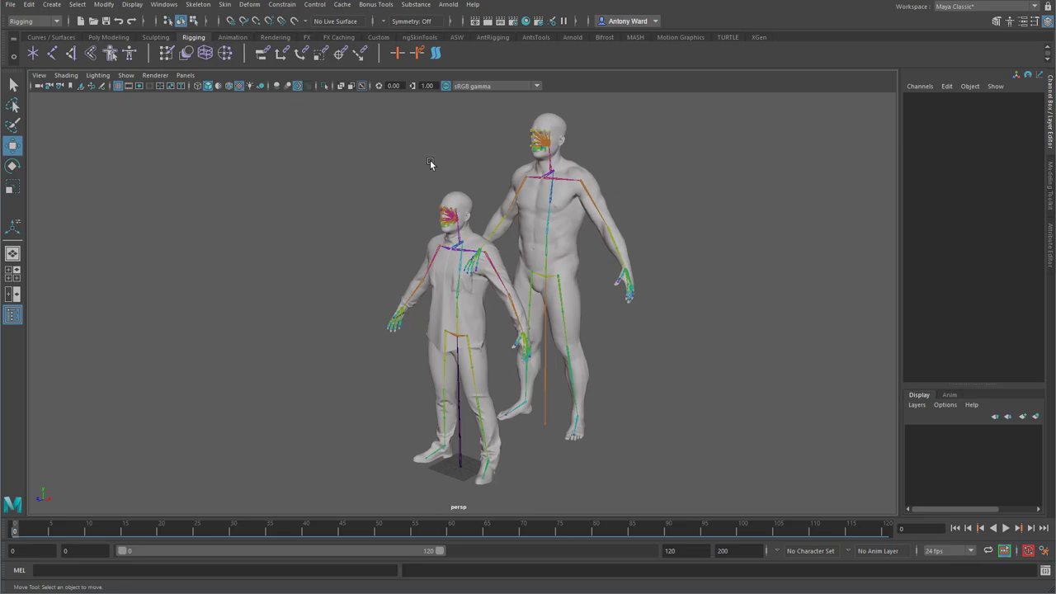
# - Initialize skinning layers on Male_Body_Clothing in ngSkinTools
pyautogui.click(572, 241)
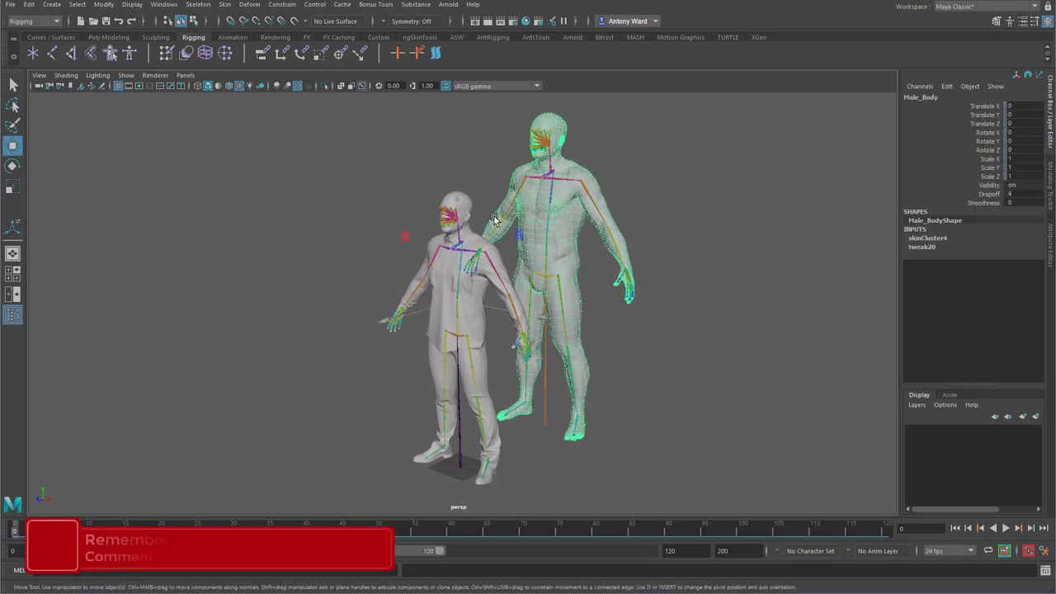
pyautogui.click(467, 326)
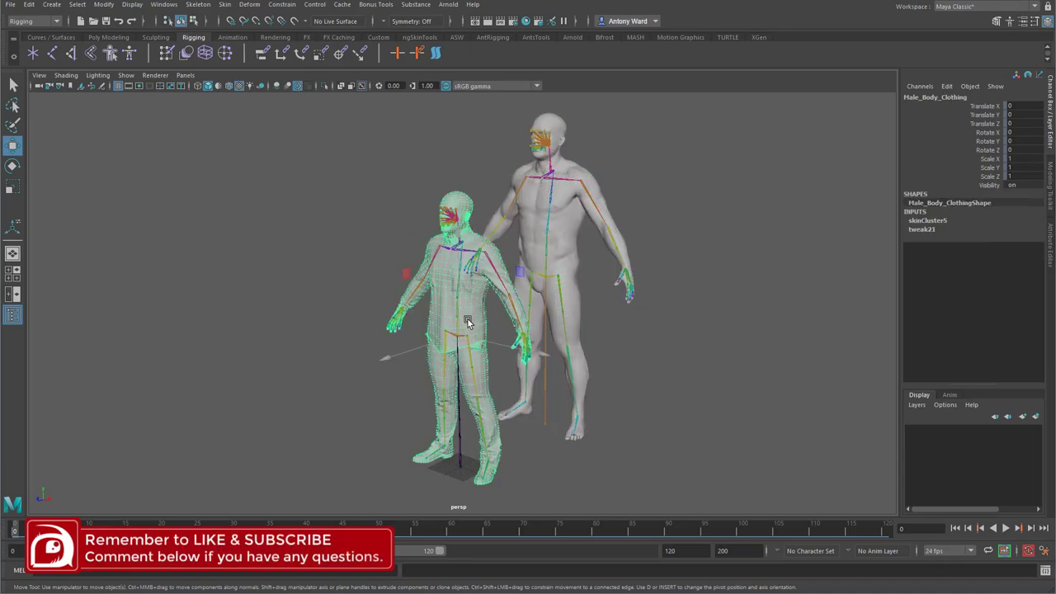
pyautogui.click(436, 53)
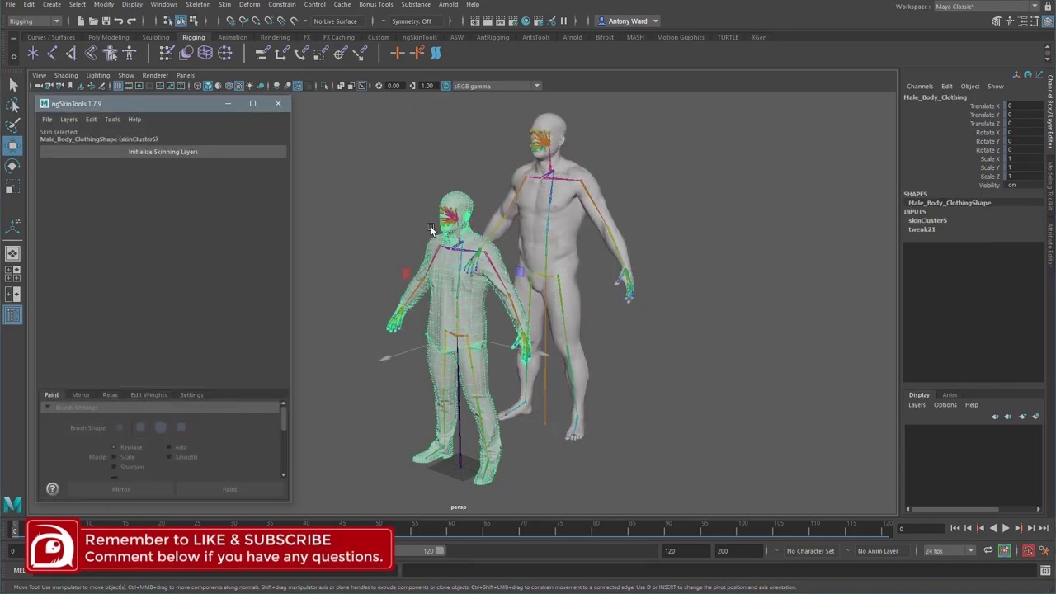
pyautogui.keyDown('alt'); pyautogui.moveTo(424, 259); pyautogui.dragTo(481, 264, button='right'); pyautogui.keyUp('alt')
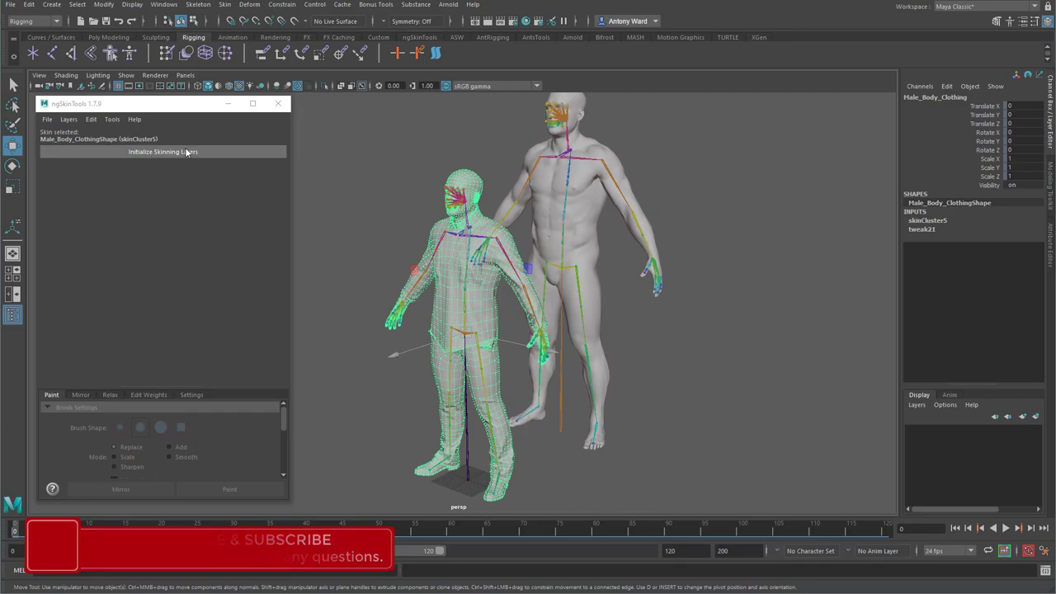
pyautogui.click(186, 152)
# - Import BaseMesh_Weights.json onto Male_Body_Clothing with the vertex transfer mode set to Closest point on surface
pyautogui.click(47, 120)
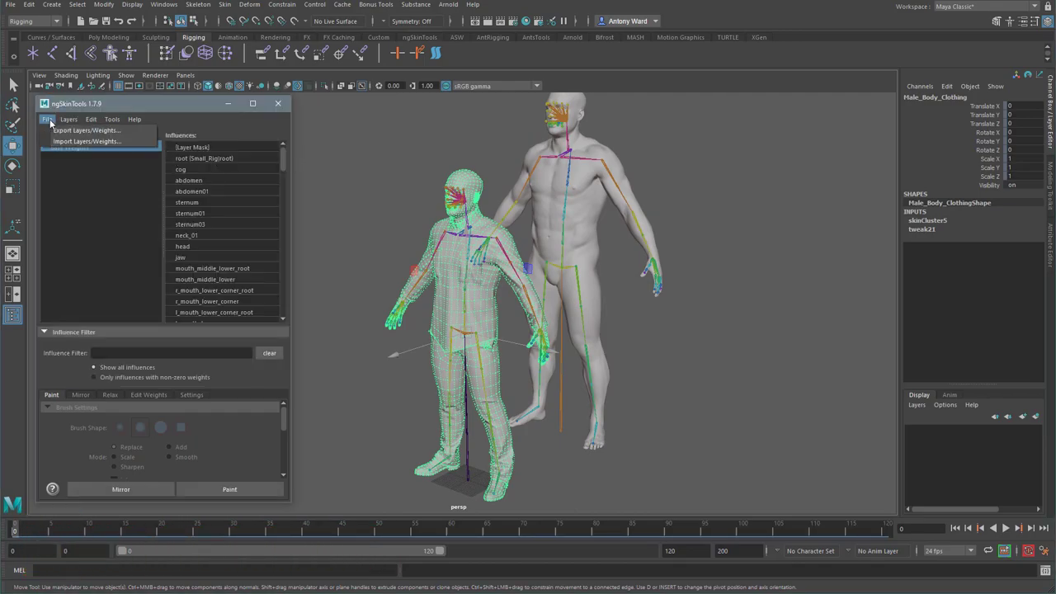
pyautogui.click(86, 141)
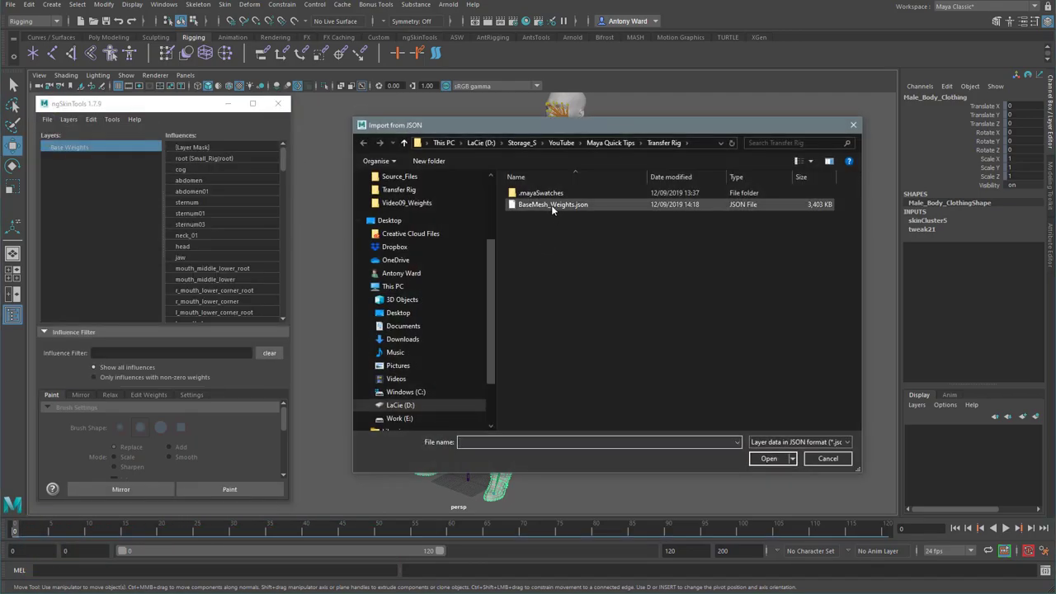
pyautogui.click(551, 204)
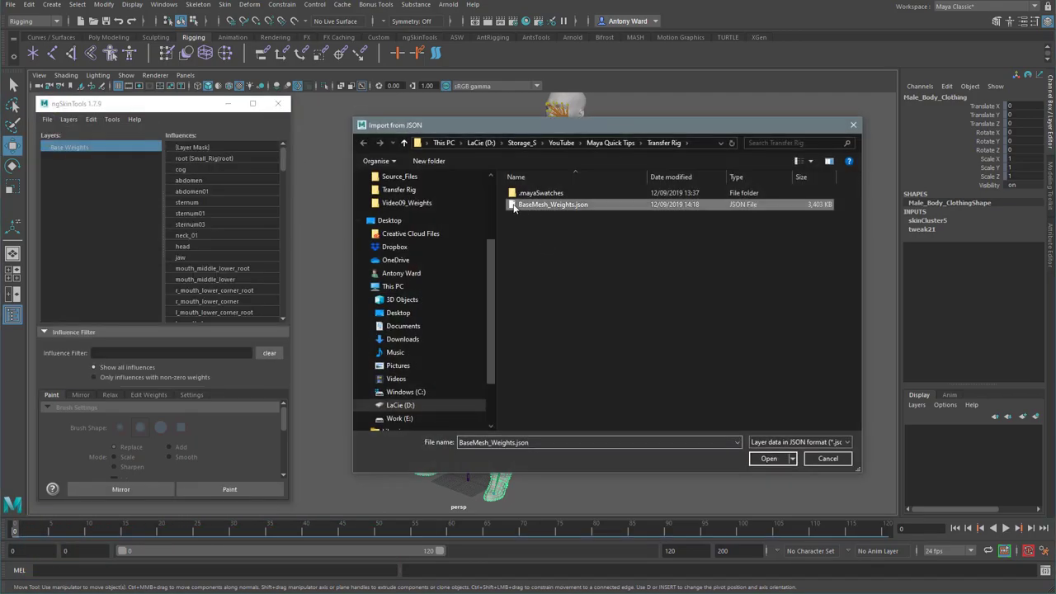
pyautogui.doubleClick(570, 207)
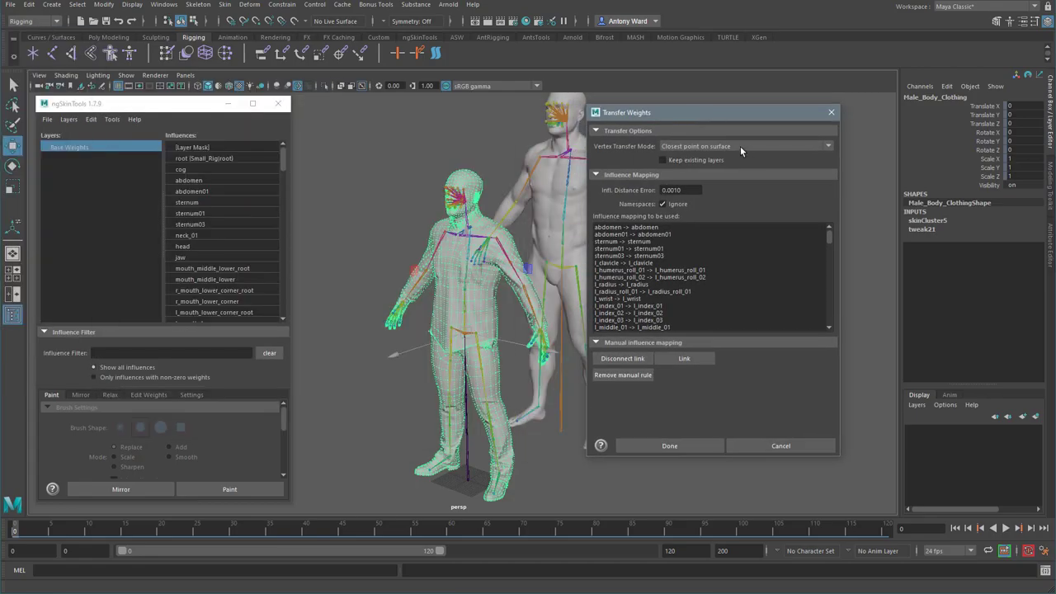
pyautogui.click(740, 147)
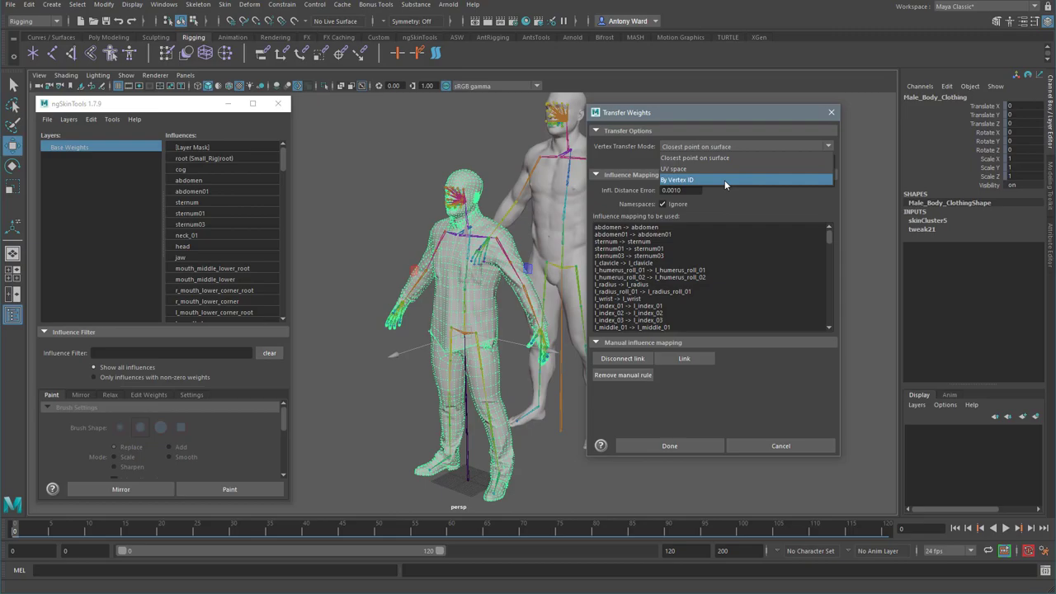
pyautogui.click(728, 158)
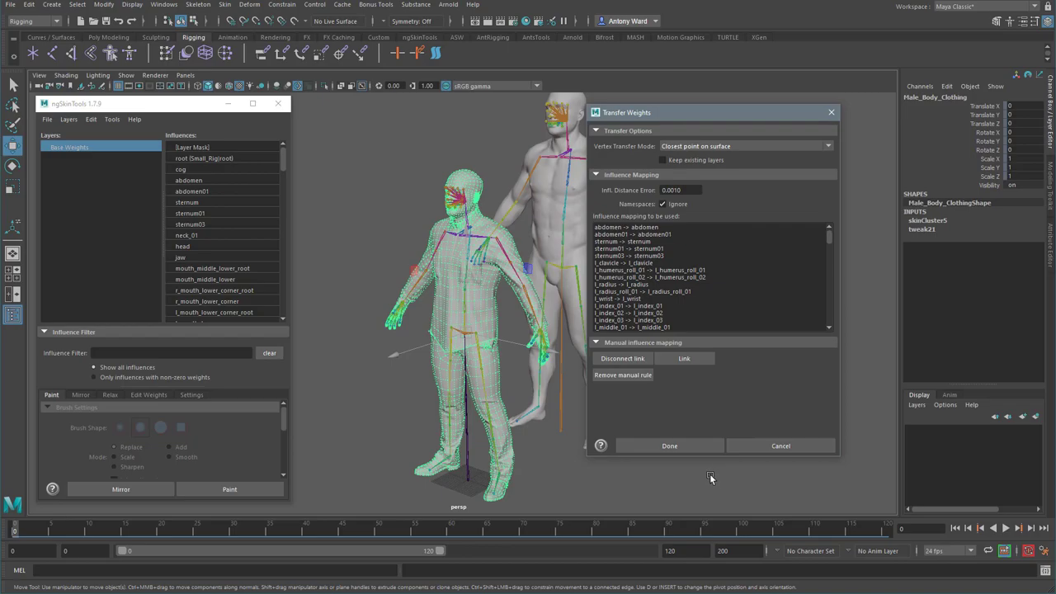
pyautogui.click(670, 445)
# - Rotate the clothed character's left upper arm joint to test the imported weights, and undo the rotation
pyautogui.click(688, 344)
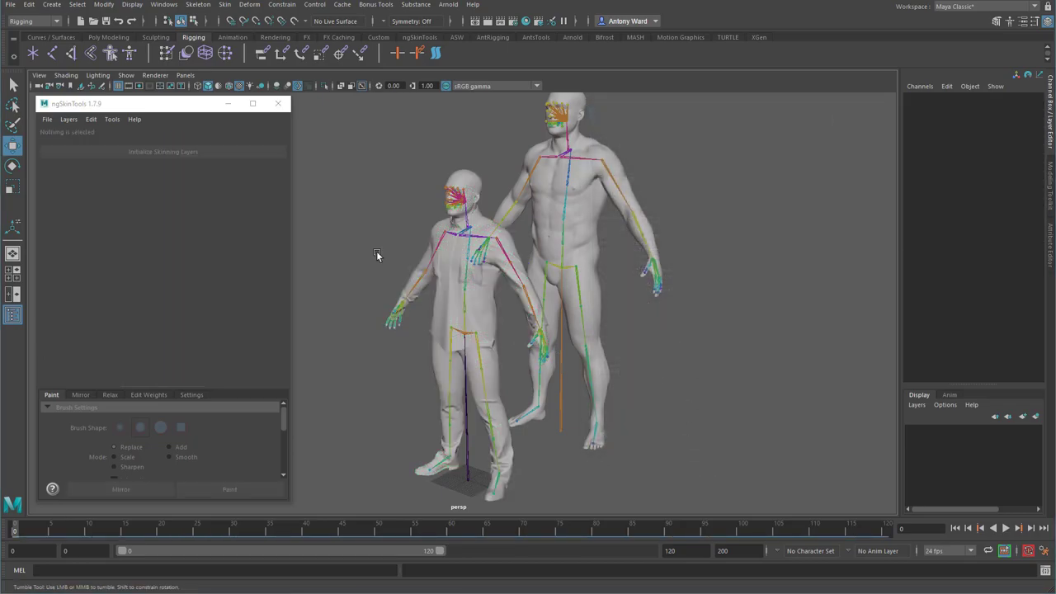
pyautogui.keyDown('alt'); pyautogui.moveTo(377, 255); pyautogui.dragTo(587, 223, button='right'); pyautogui.keyUp('alt')
pyautogui.click(526, 220)
pyautogui.press('e')
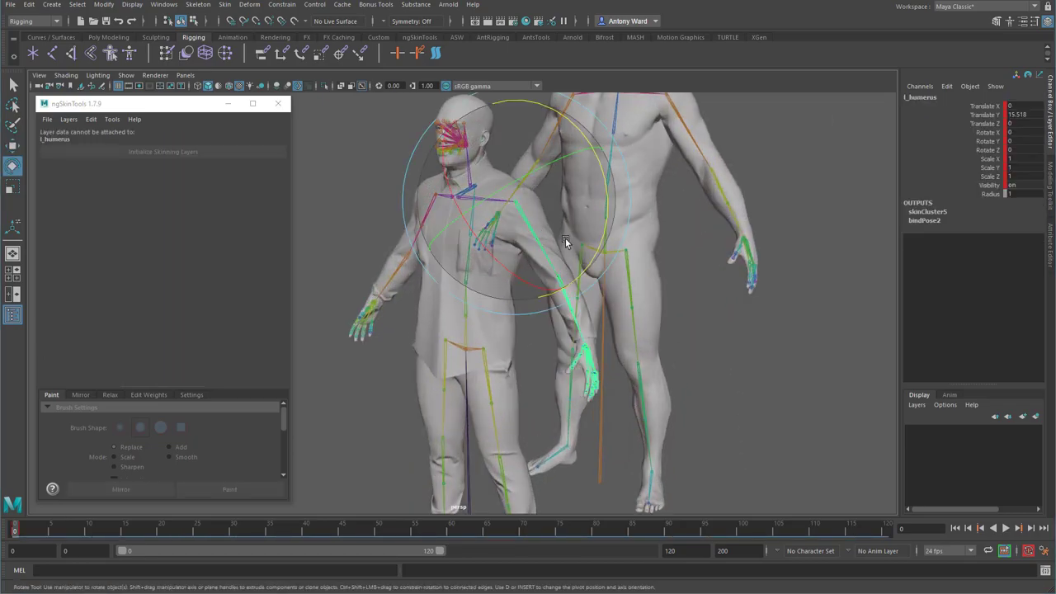
pyautogui.moveTo(565, 238); pyautogui.dragTo(571, 217)
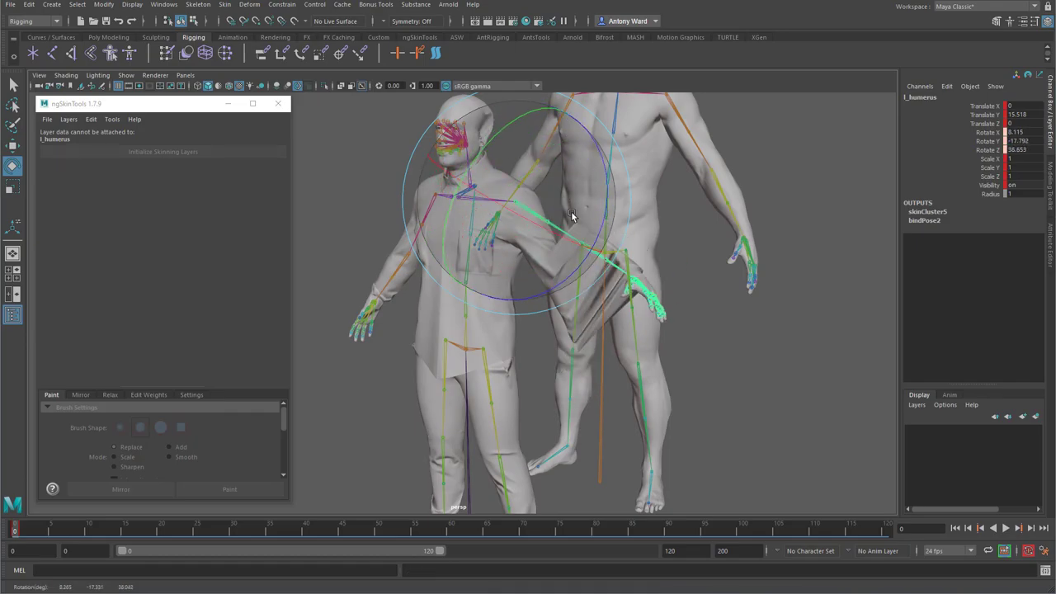
pyautogui.hotkey('ctrl', 'z')
pyautogui.hotkey('ctrl', 'z')
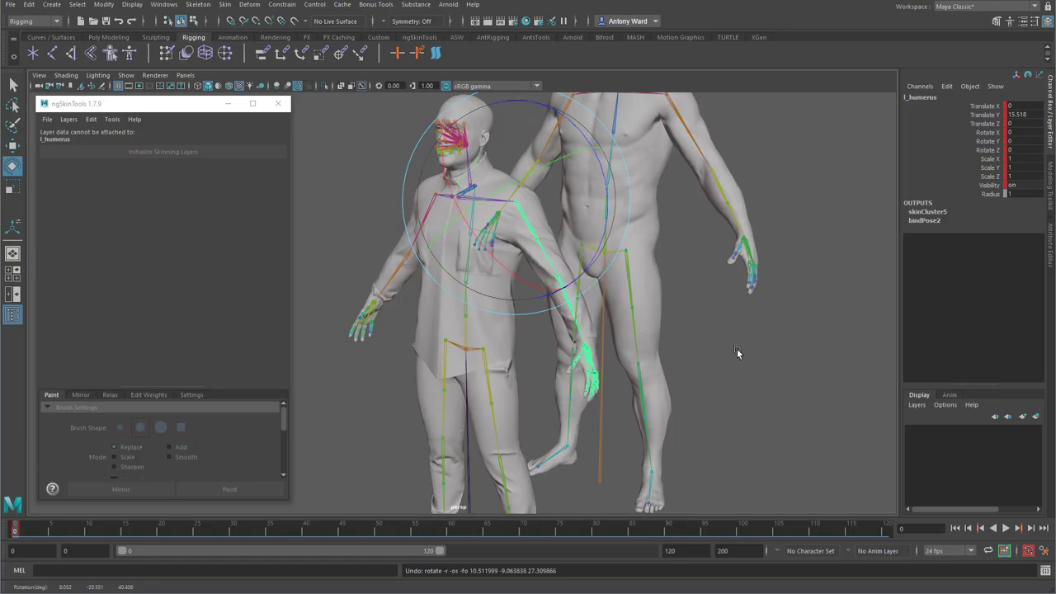
pyautogui.keyDown('alt'); pyautogui.moveTo(738, 353); pyautogui.dragTo(505, 353, button='right'); pyautogui.keyUp('alt')
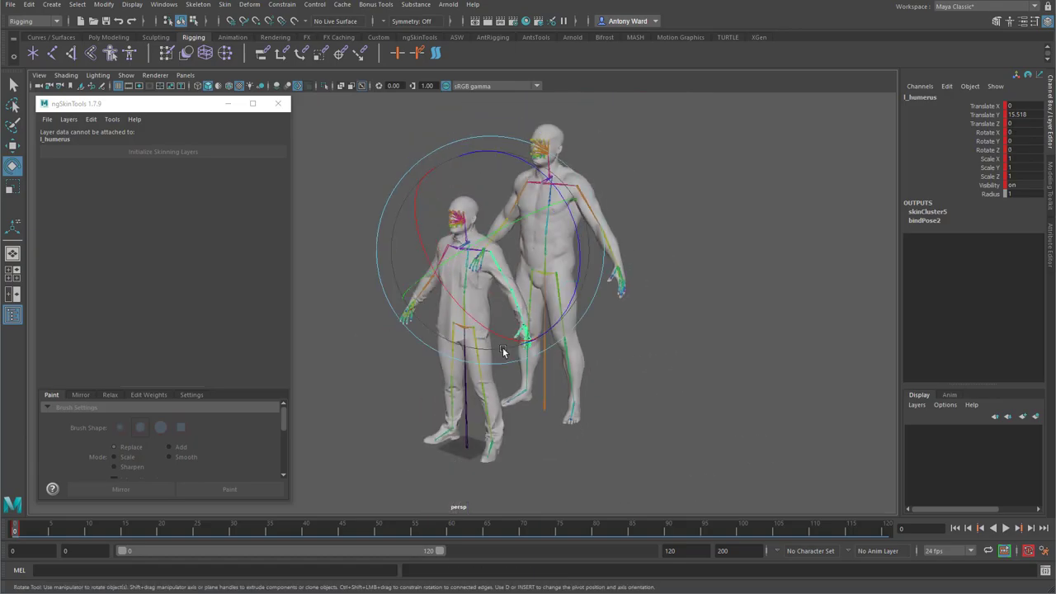
# - Examine the size difference between the two characters, selecting Male_Body and the clothed character's root joint
pyautogui.click(618, 184)
pyautogui.click(574, 178)
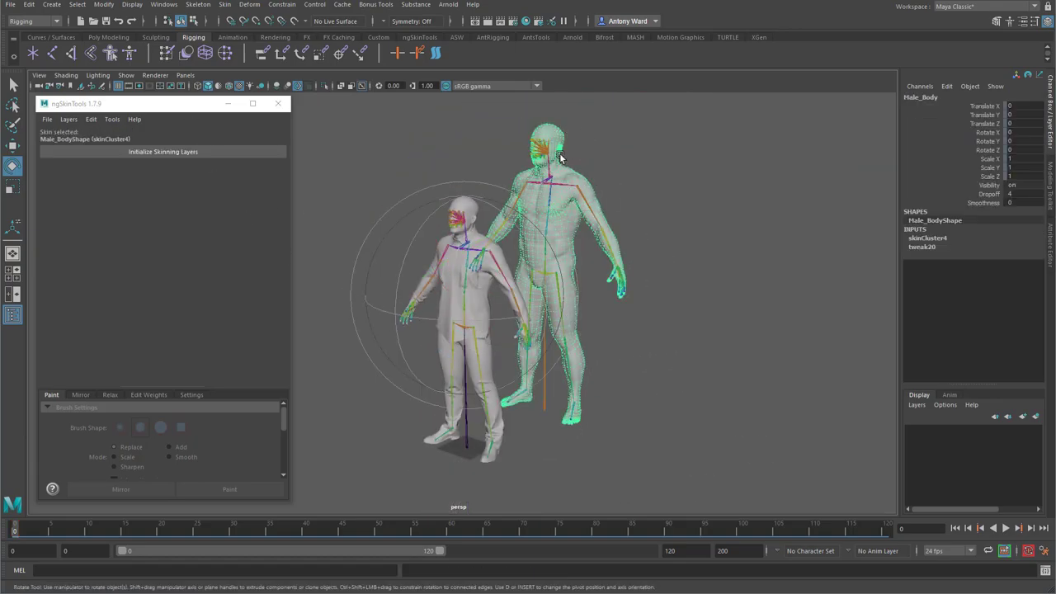
pyautogui.keyDown('alt'); pyautogui.moveTo(603, 191); pyautogui.dragTo(652, 267); pyautogui.keyUp('alt')
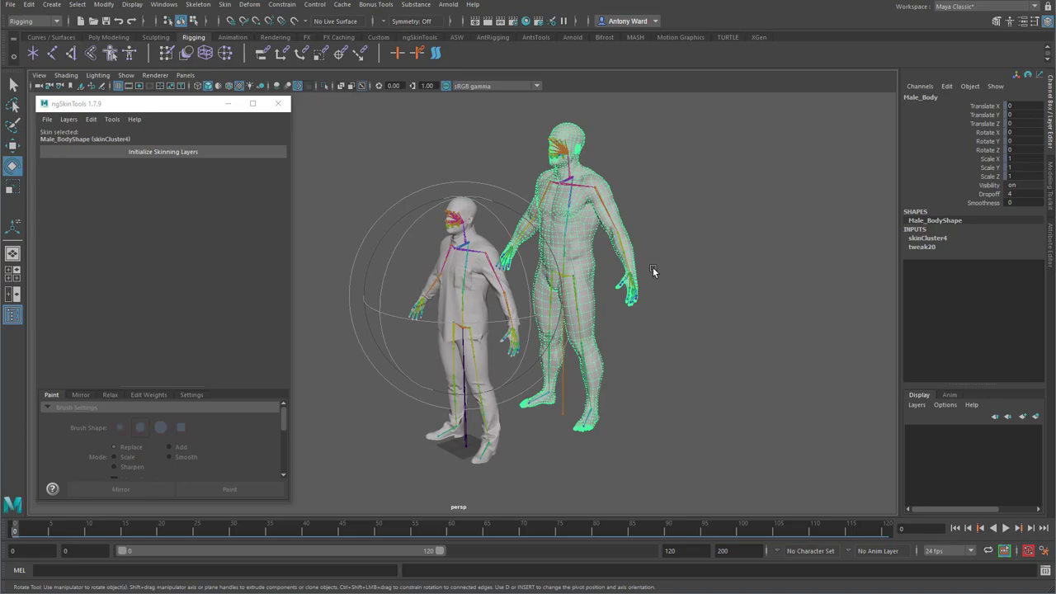
pyautogui.keyDown('alt'); pyautogui.moveTo(535, 236); pyautogui.dragTo(551, 231); pyautogui.keyUp('alt')
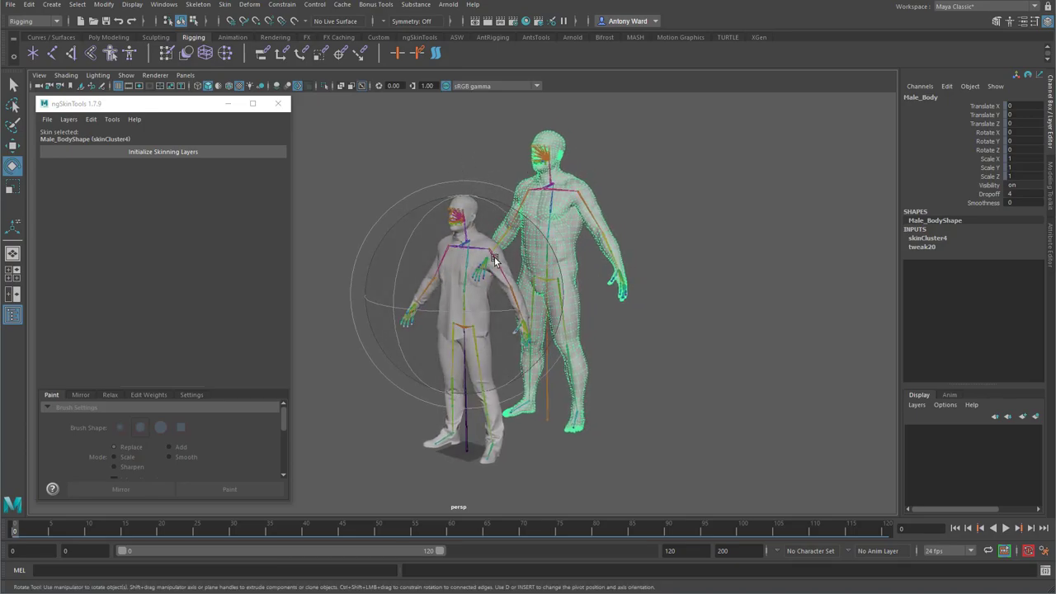
pyautogui.click(628, 405)
pyautogui.click(471, 446)
pyautogui.keyDown('alt'); pyautogui.moveTo(470, 446); pyautogui.dragTo(451, 355); pyautogui.keyUp('alt')
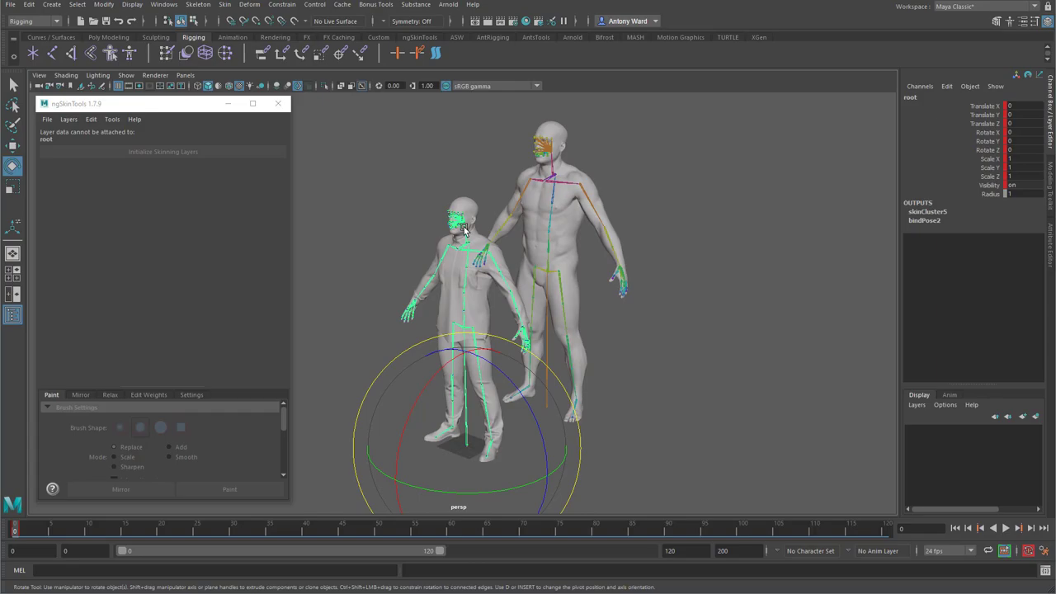
# - Delete all custom ngSkinTools nodes, using Male_Body_Clothing as the selected mesh
pyautogui.click(481, 291)
pyautogui.click(90, 119)
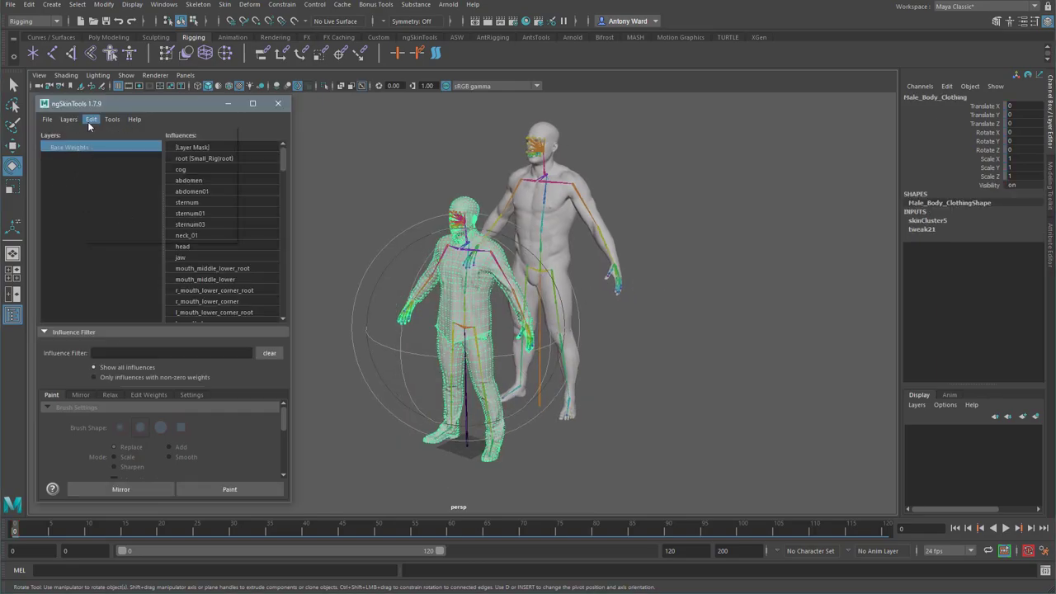
pyautogui.click(105, 234)
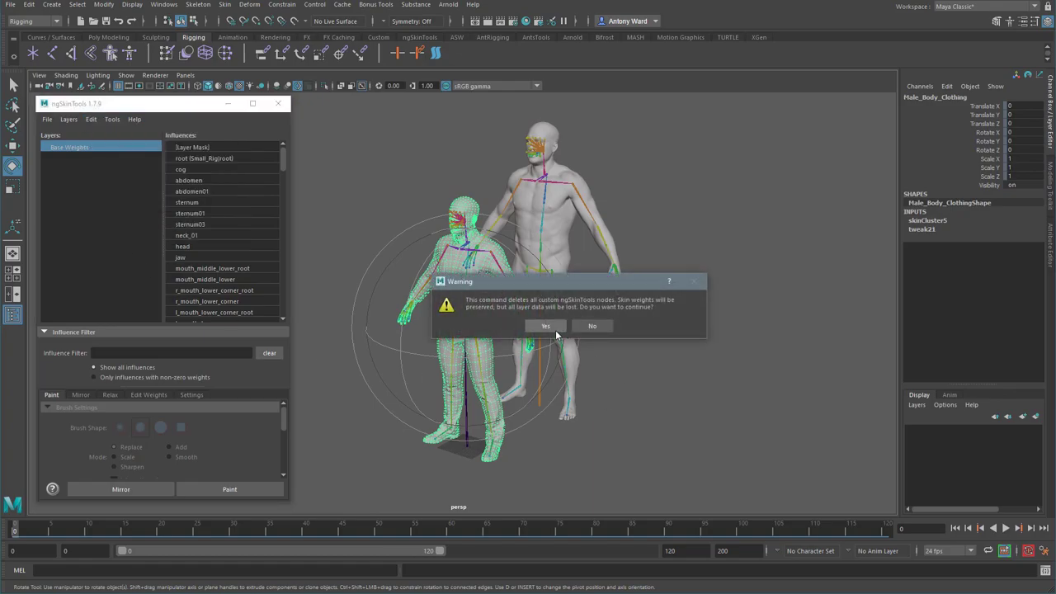
pyautogui.click(547, 327)
pyautogui.press('q')
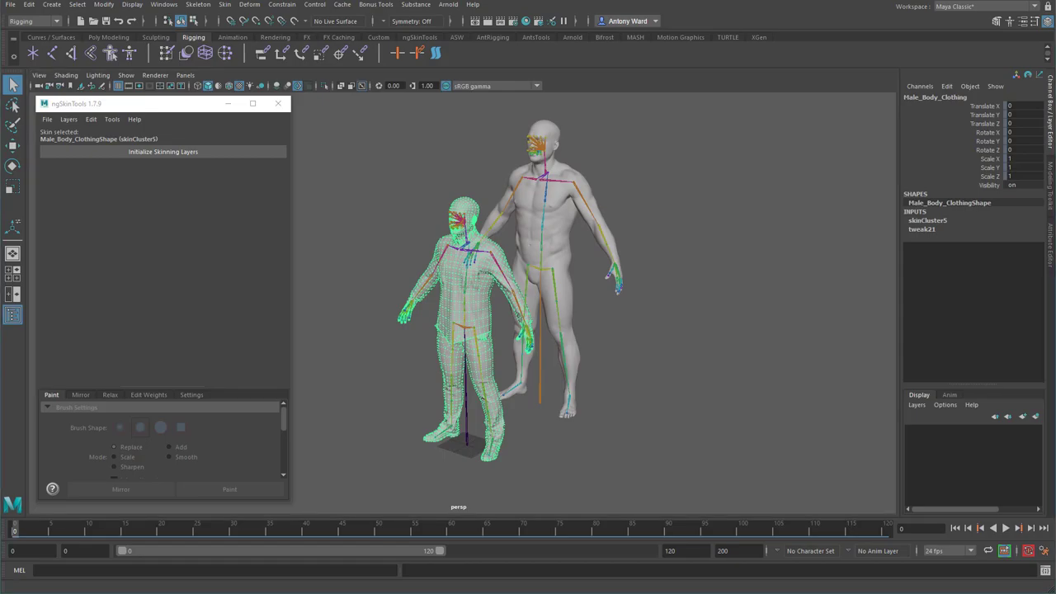
# - Select the clothed character's root joint with its whole hierarchy and scale all the joints uniformly to about 1.236
pyautogui.click(467, 407)
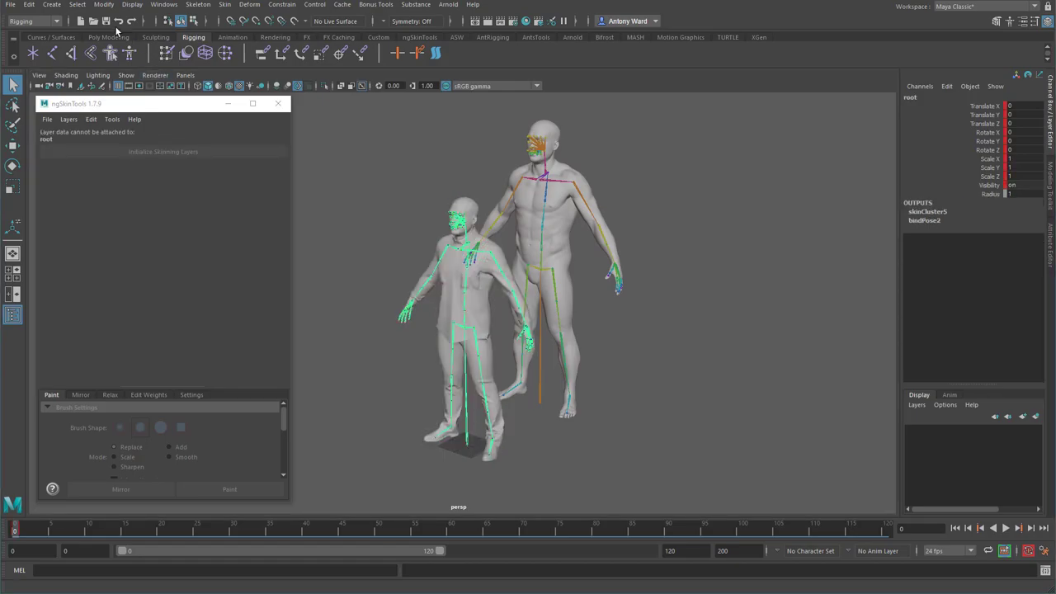
pyautogui.click(77, 4)
pyautogui.click(95, 62)
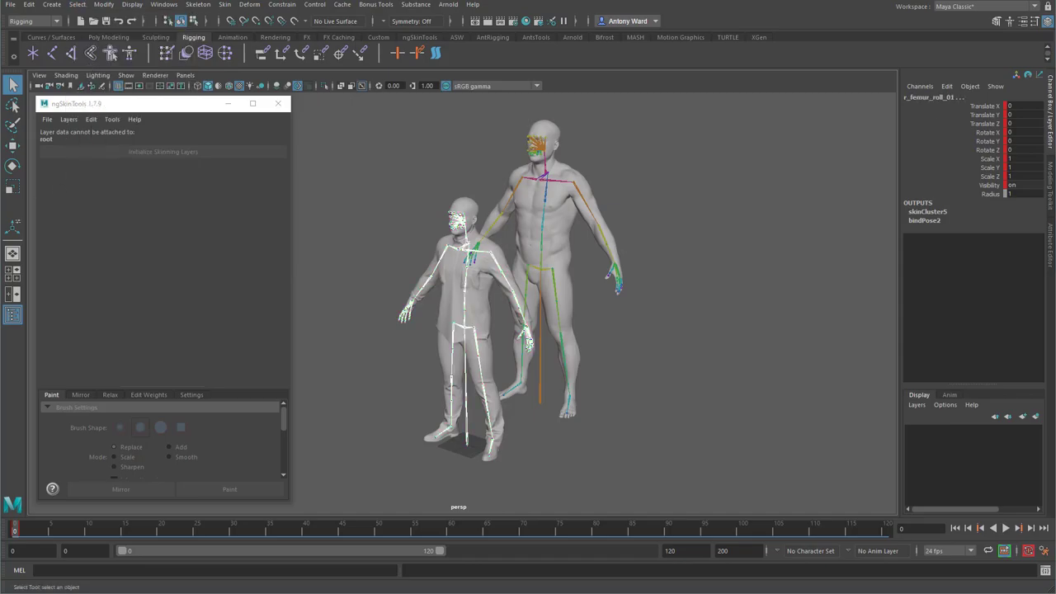
pyautogui.press('r')
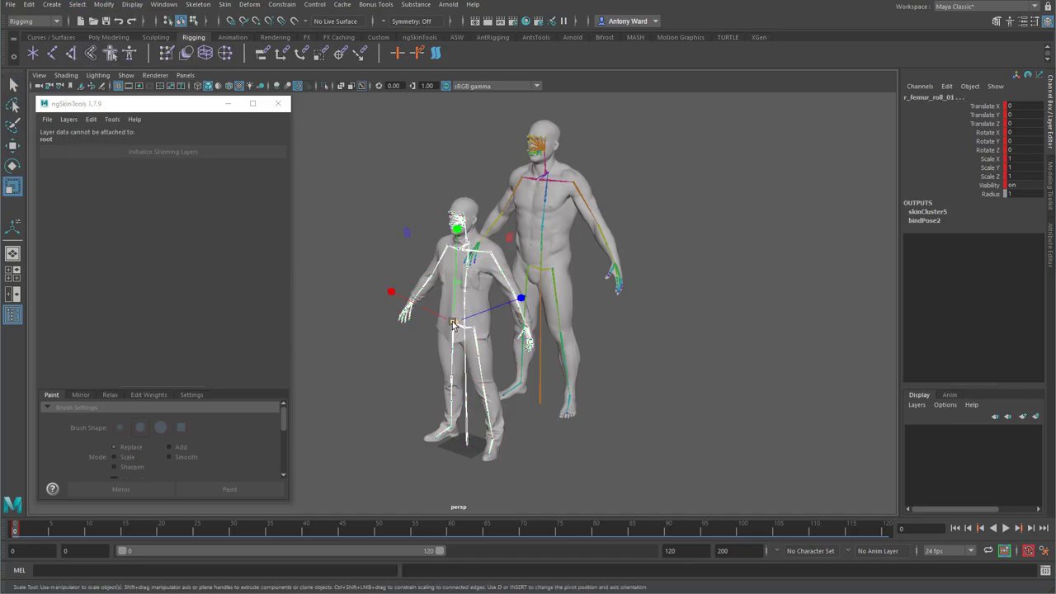
pyautogui.moveTo(454, 325); pyautogui.dragTo(502, 349)
pyautogui.keyDown('alt'); pyautogui.moveTo(505, 351); pyautogui.dragTo(451, 357); pyautogui.keyUp('alt')
# - Initialize skinning layers on the enlarged Male_Body_Clothing and import BaseMesh_Weights.json with vertex transfer mode Closest point on surface
pyautogui.click(489, 192)
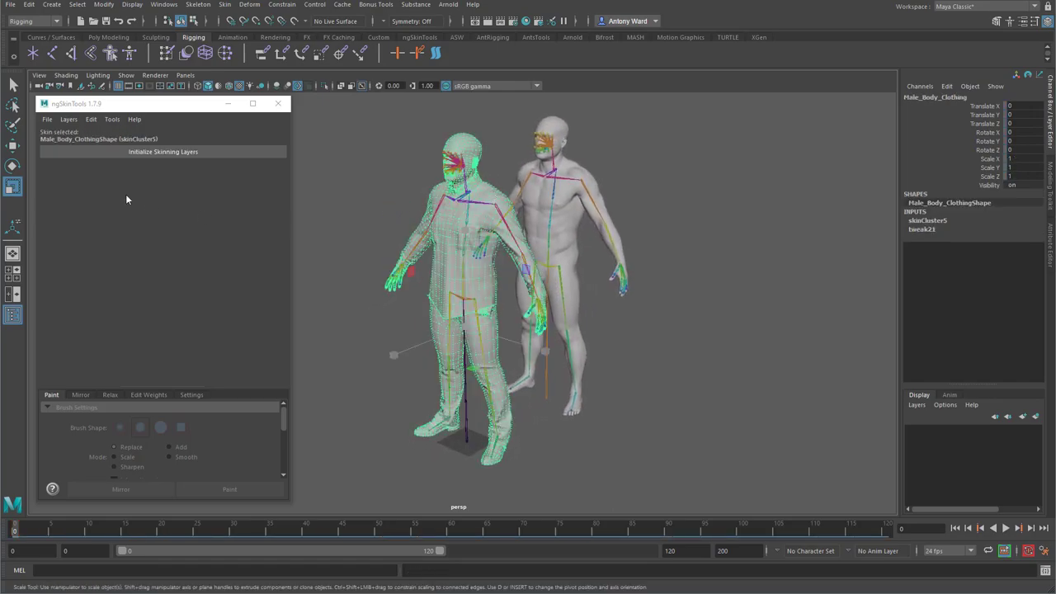
pyautogui.click(131, 152)
pyautogui.click(47, 120)
pyautogui.click(87, 141)
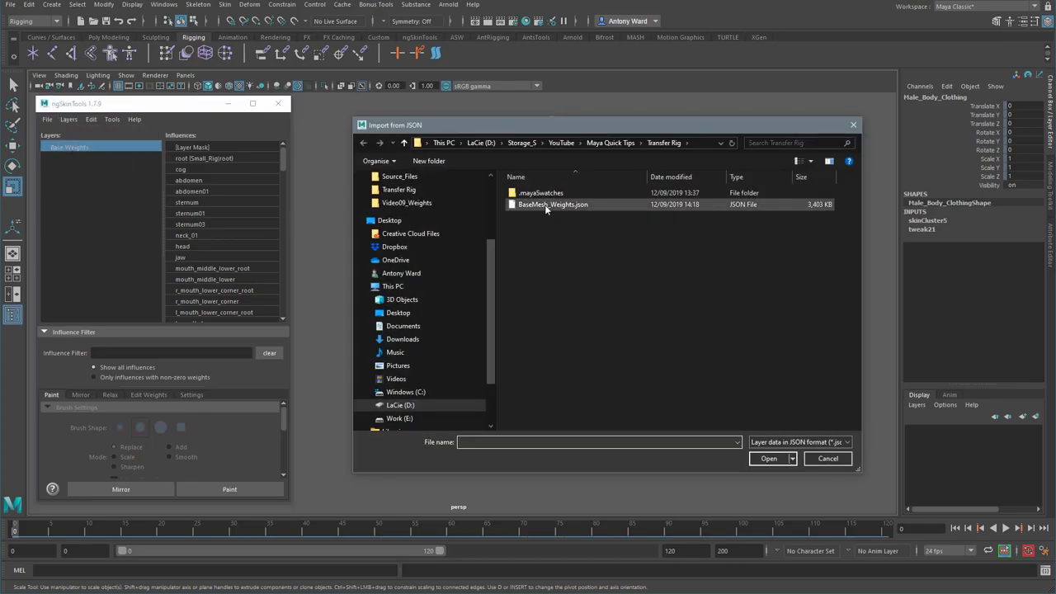
pyautogui.doubleClick(547, 205)
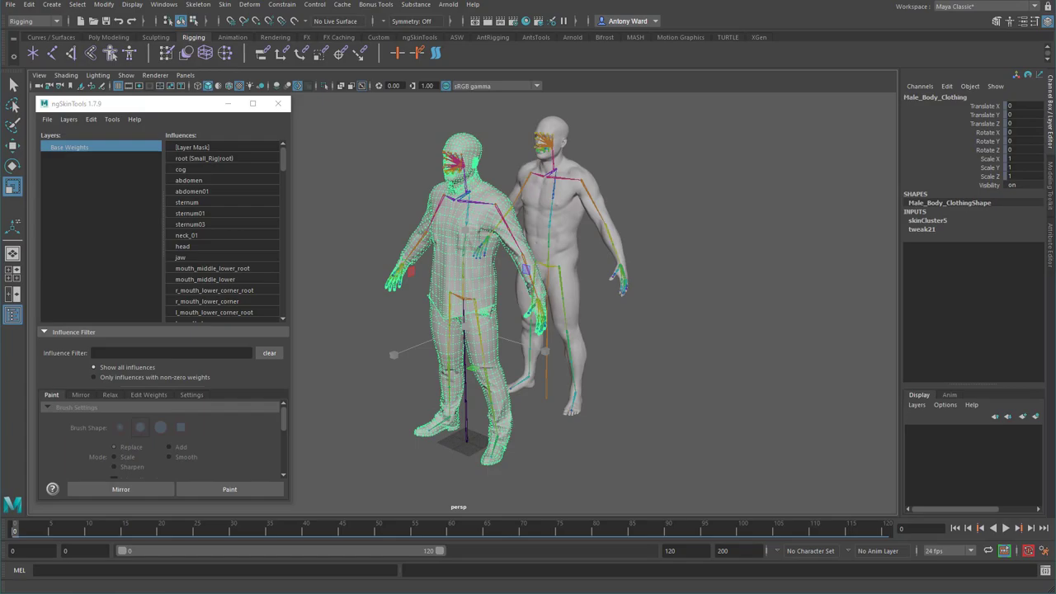
pyautogui.moveTo(627, 125); pyautogui.dragTo(769, 125)
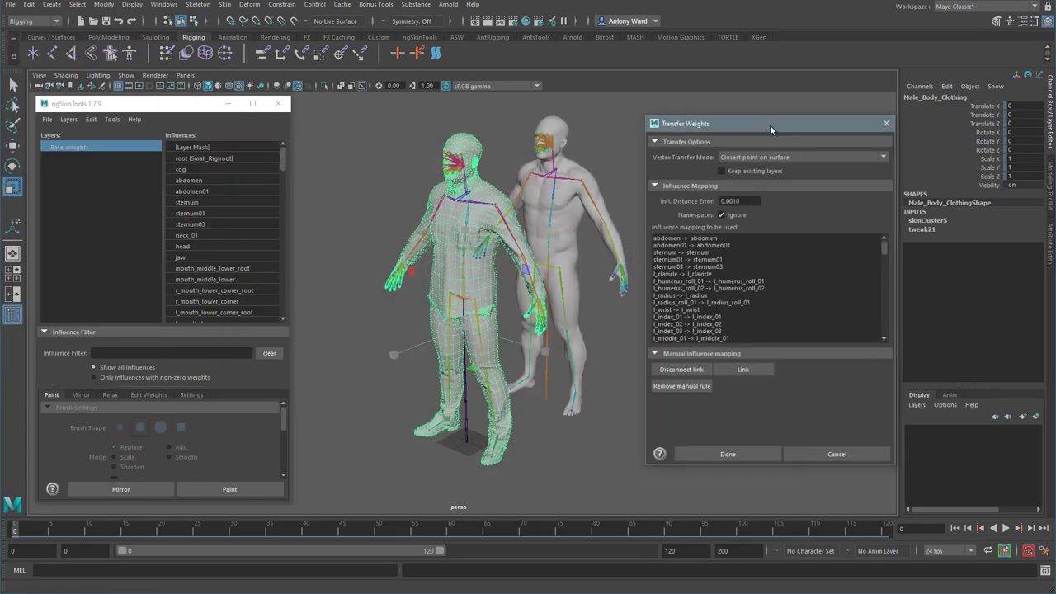
pyautogui.click(727, 454)
# - Rotate the l_humerus joint of the enlarged clothed character to test the arm deformation
pyautogui.click(498, 211)
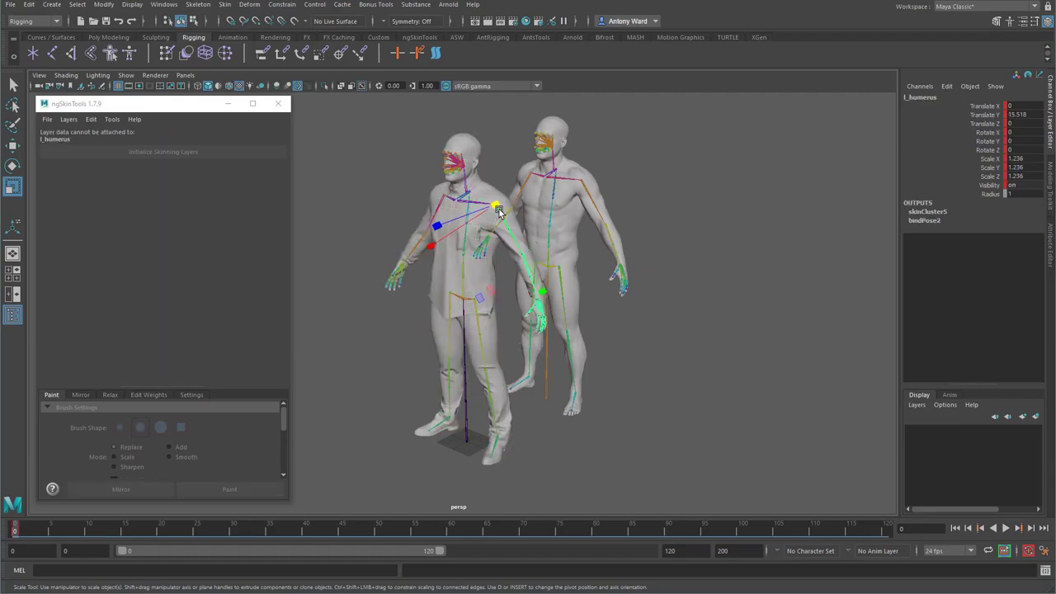
pyautogui.press('e')
pyautogui.moveTo(562, 250); pyautogui.dragTo(551, 226)
# - Undo the arm rotation, the weight import with its skinning layers, and the joint scaling, and clear the selection
pyautogui.hotkey('ctrl', 'z')
pyautogui.hotkey('ctrl', 'z')
pyautogui.hotkey('ctrl', 'z')
pyautogui.hotkey('ctrl', 'z')
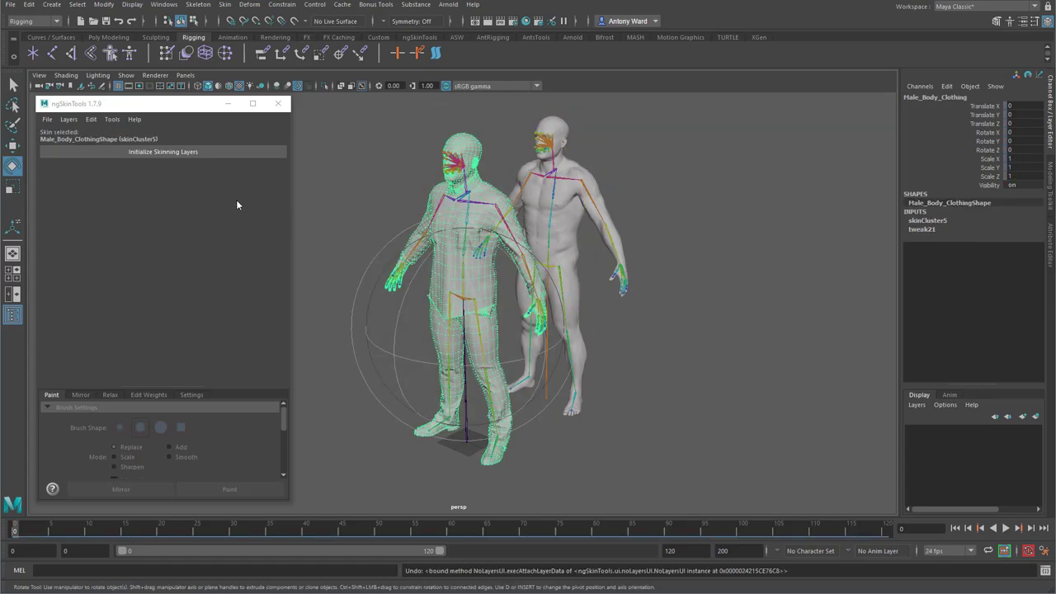
pyautogui.hotkey('ctrl', 'z')
pyautogui.hotkey('ctrl', 'z')
pyautogui.click(663, 377)
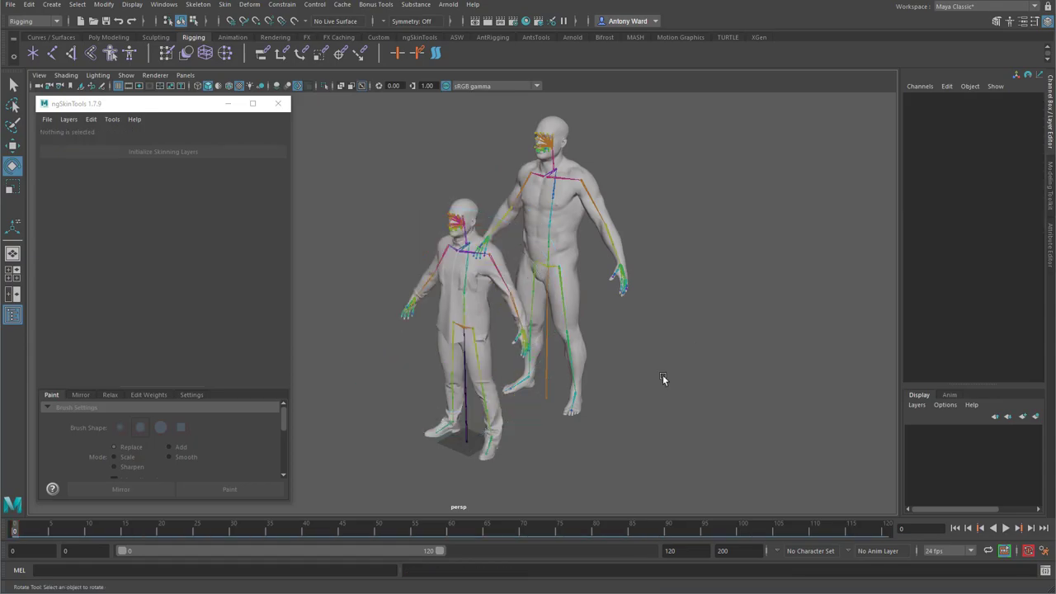
# - Close the ngSkinTools window and compare the two characters' sizes side by side
pyautogui.click(279, 104)
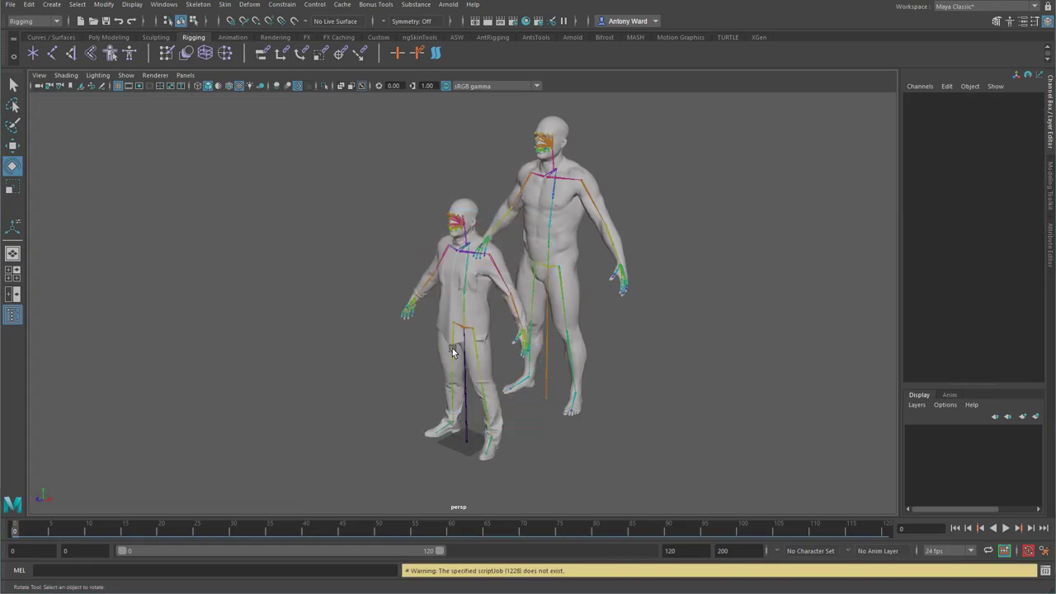
pyautogui.hotkey('ctrl', 'z')
pyautogui.keyDown('alt'); pyautogui.moveTo(468, 317); pyautogui.dragTo(443, 306); pyautogui.keyUp('alt')
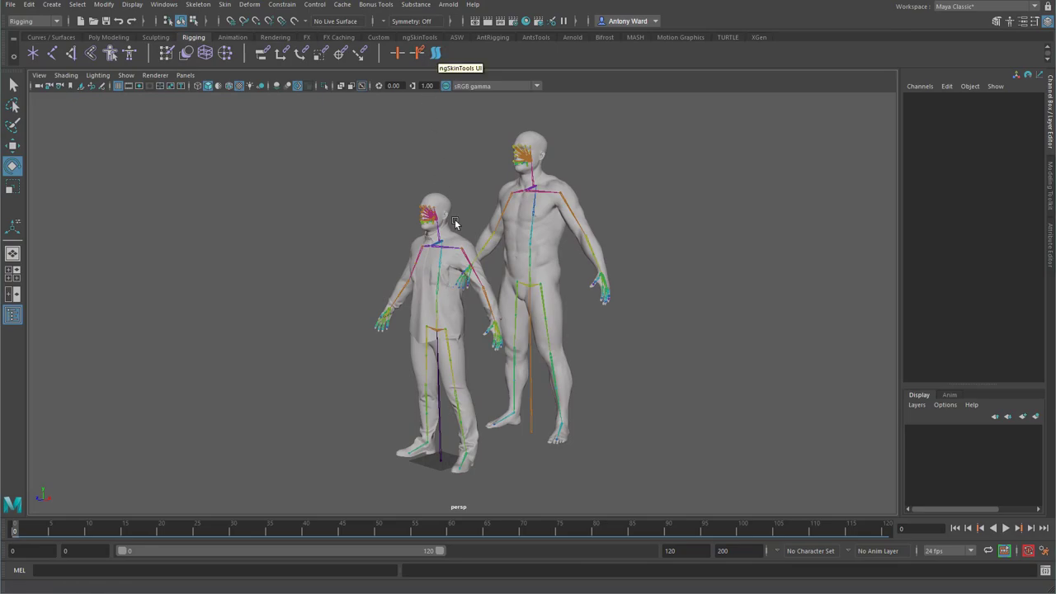
pyautogui.keyDown('alt'); pyautogui.moveTo(431, 320); pyautogui.dragTo(638, 378); pyautogui.keyUp('alt')
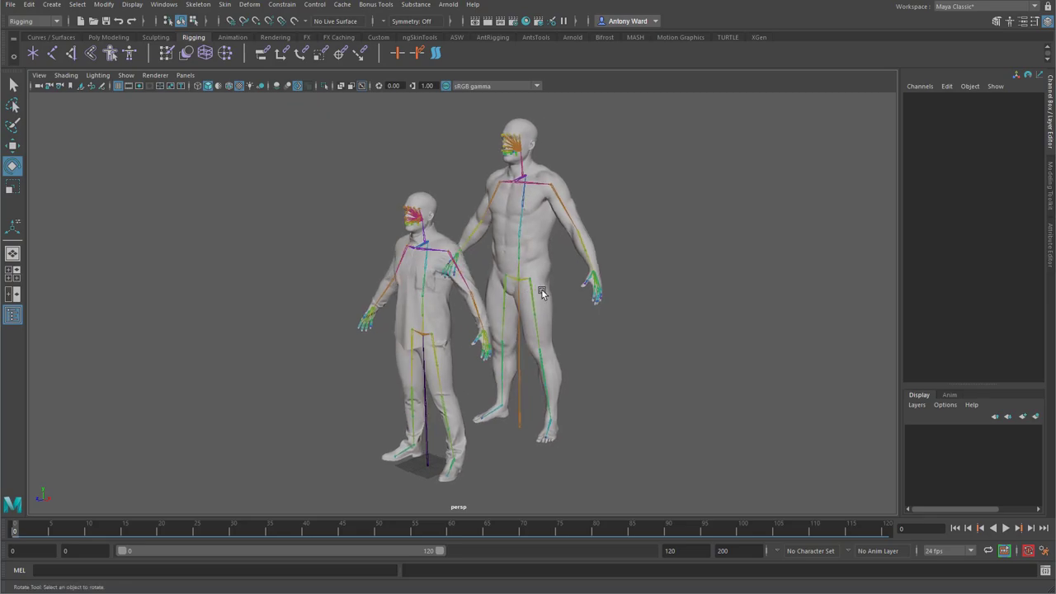
pyautogui.keyDown('alt'); pyautogui.moveTo(479, 344); pyautogui.dragTo(501, 335); pyautogui.keyUp('alt')
pyautogui.keyDown('alt'); pyautogui.moveTo(502, 335); pyautogui.dragTo(537, 347, button='right'); pyautogui.keyUp('alt')
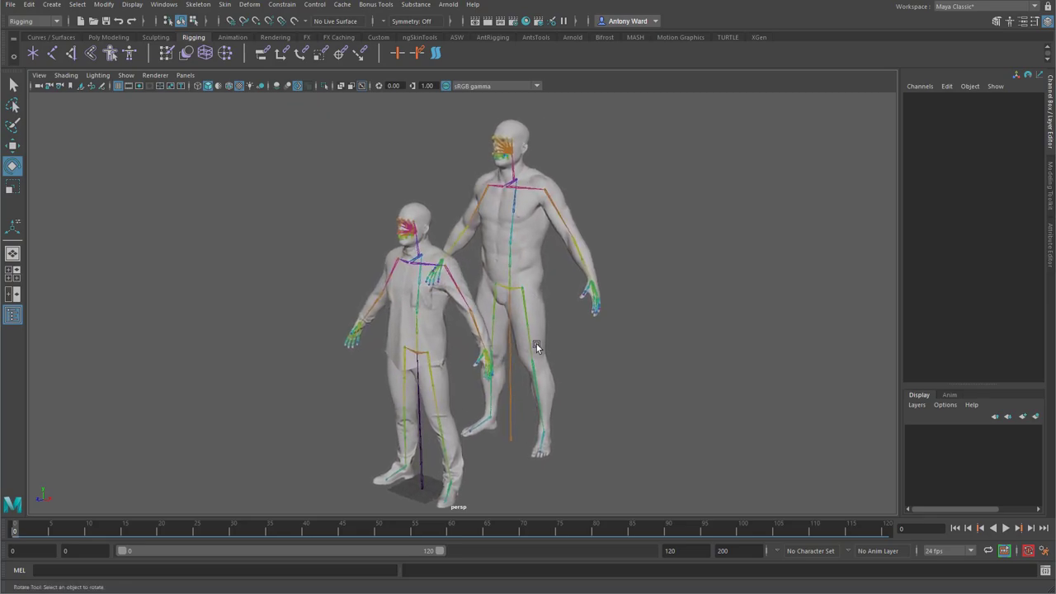
pyautogui.keyDown('alt'); pyautogui.moveTo(538, 347); pyautogui.dragTo(524, 321, button='middle'); pyautogui.keyUp('alt')
pyautogui.keyDown('alt'); pyautogui.moveTo(524, 321); pyautogui.dragTo(606, 347); pyautogui.keyUp('alt')
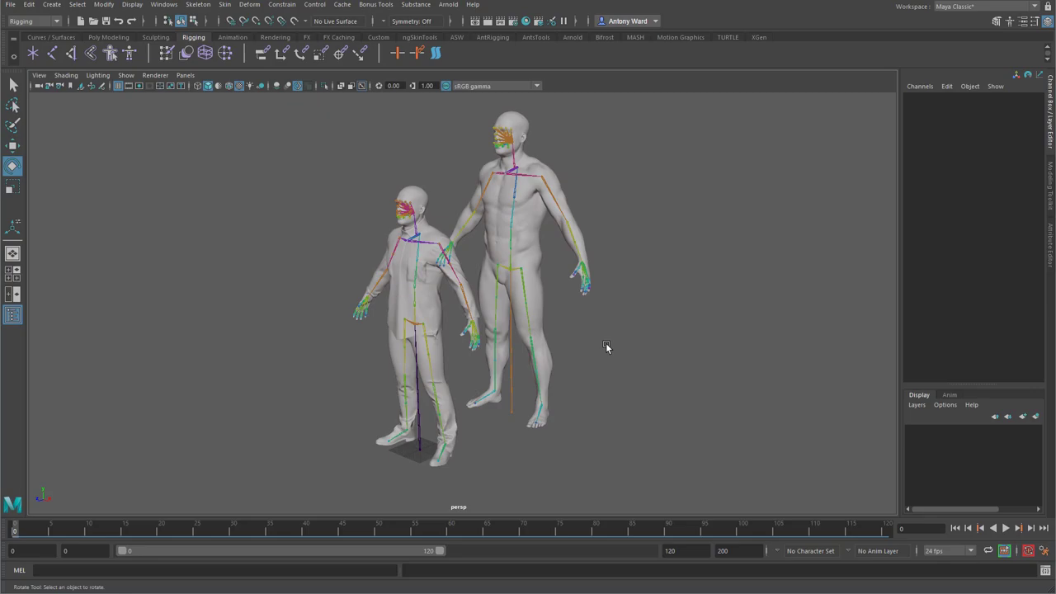
# - Hide the Male_Body mesh, leaving its skeleton displayed
pyautogui.click(418, 430)
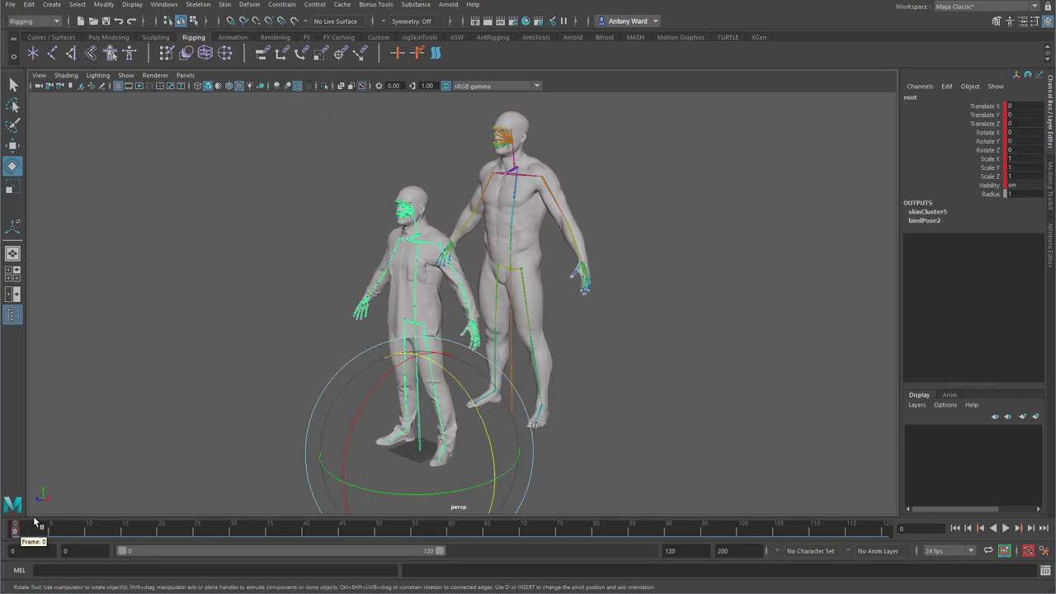
pyautogui.click(540, 167)
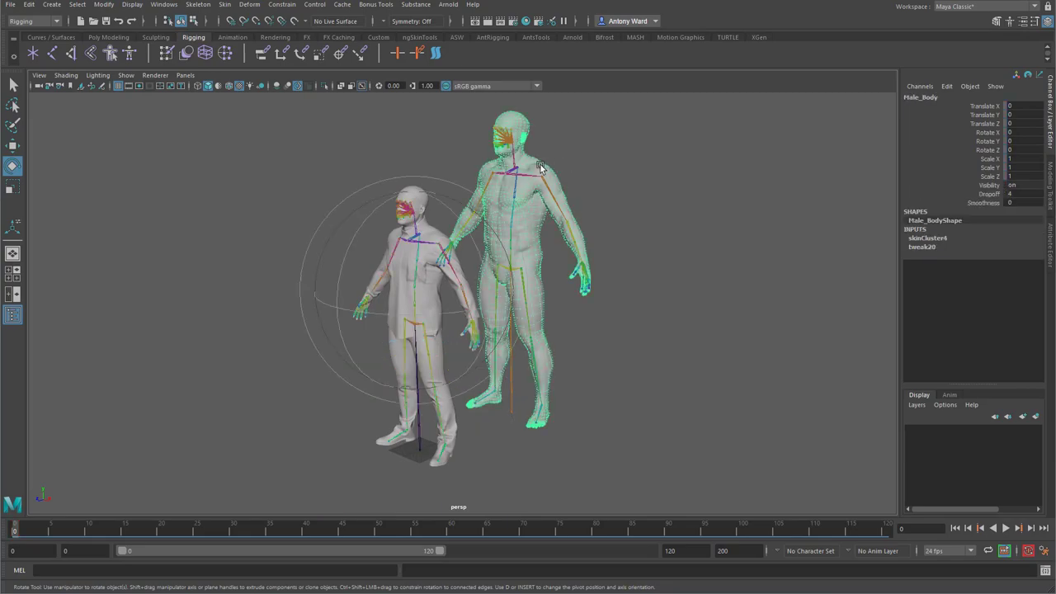
pyautogui.hotkey('ctrl', 'h')
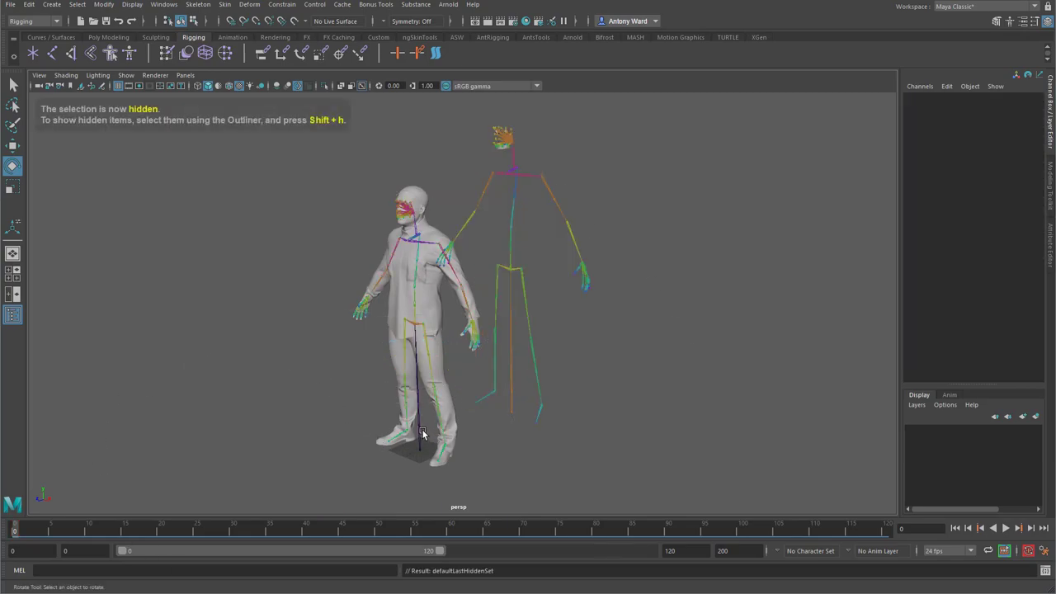
# - At frame 1, snap the clothed rig's root joint onto the larger skeleton's root, at Translate Z -77.034
pyautogui.click(423, 434)
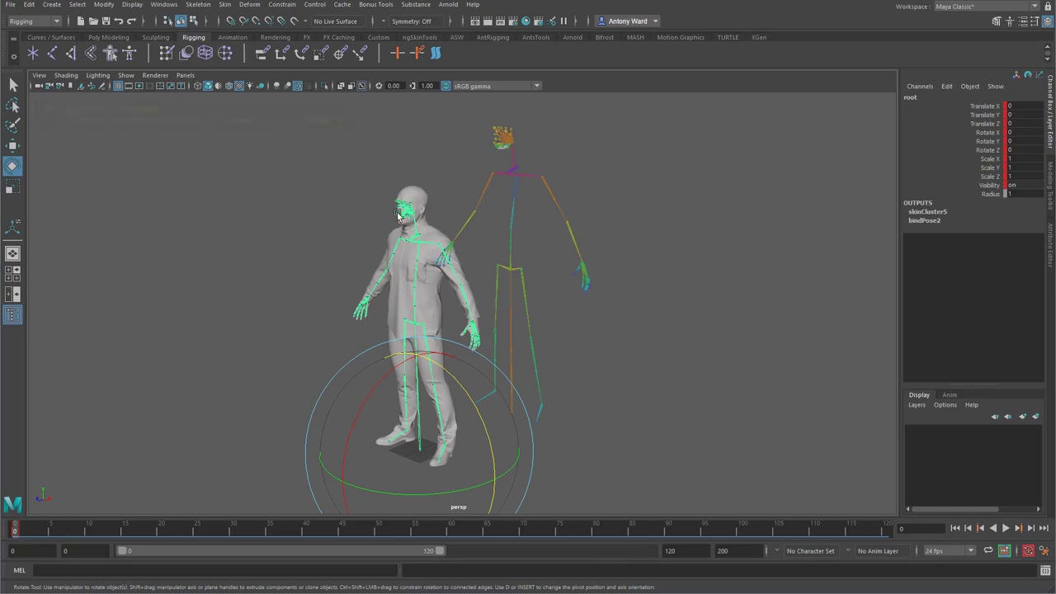
pyautogui.click(23, 533)
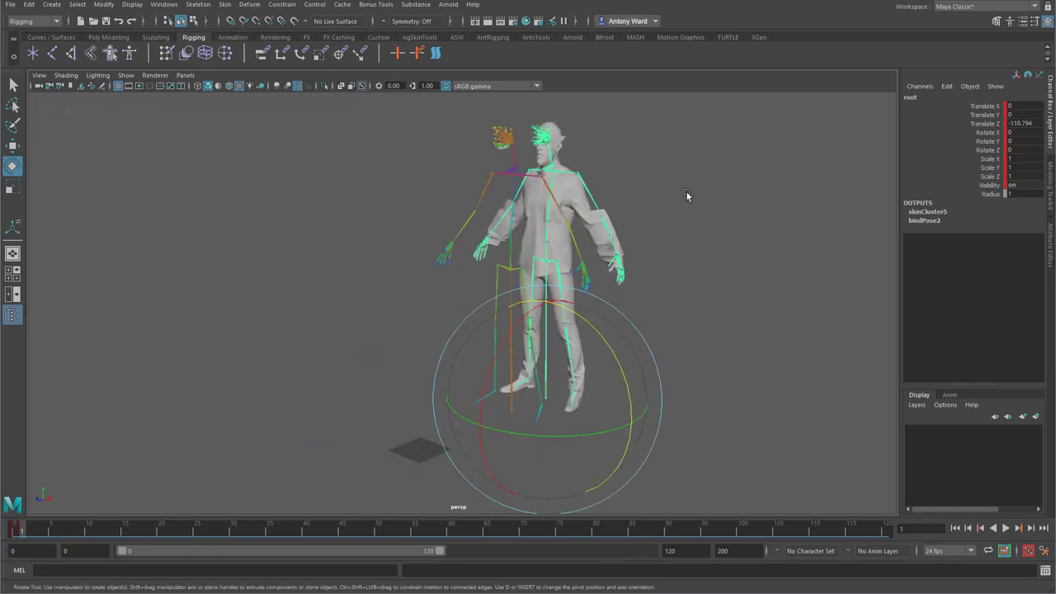
pyautogui.keyDown('alt'); pyautogui.moveTo(142, 465); pyautogui.dragTo(780, 478); pyautogui.keyUp('alt')
pyautogui.press('w')
pyautogui.keyDown('alt'); pyautogui.moveTo(486, 371); pyautogui.dragTo(526, 386); pyautogui.keyUp('alt')
pyautogui.press('v')
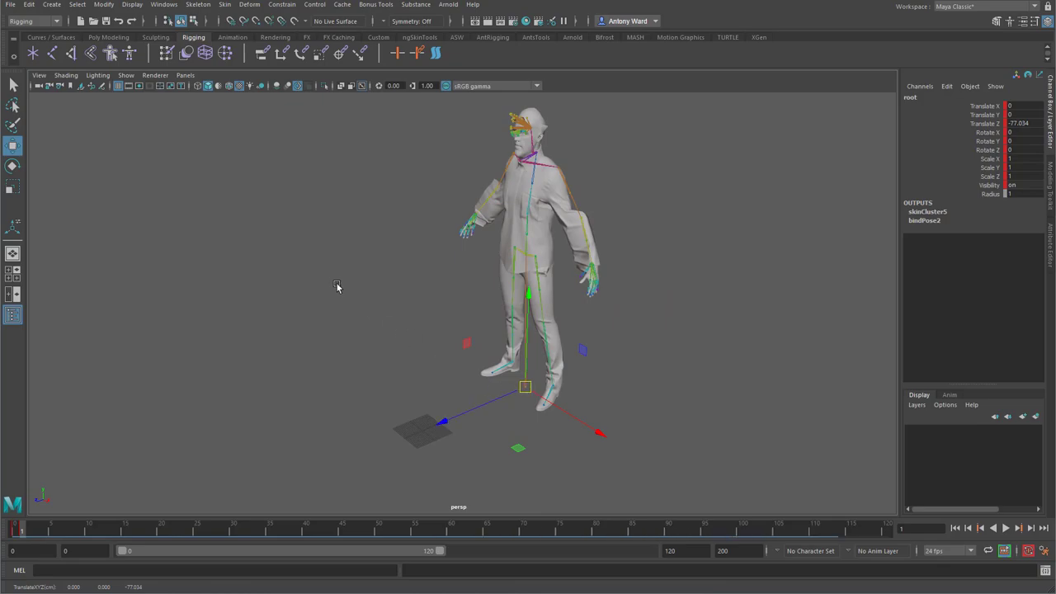
pyautogui.keyDown('alt'); pyautogui.moveTo(336, 287); pyautogui.dragTo(376, 275); pyautogui.keyUp('alt')
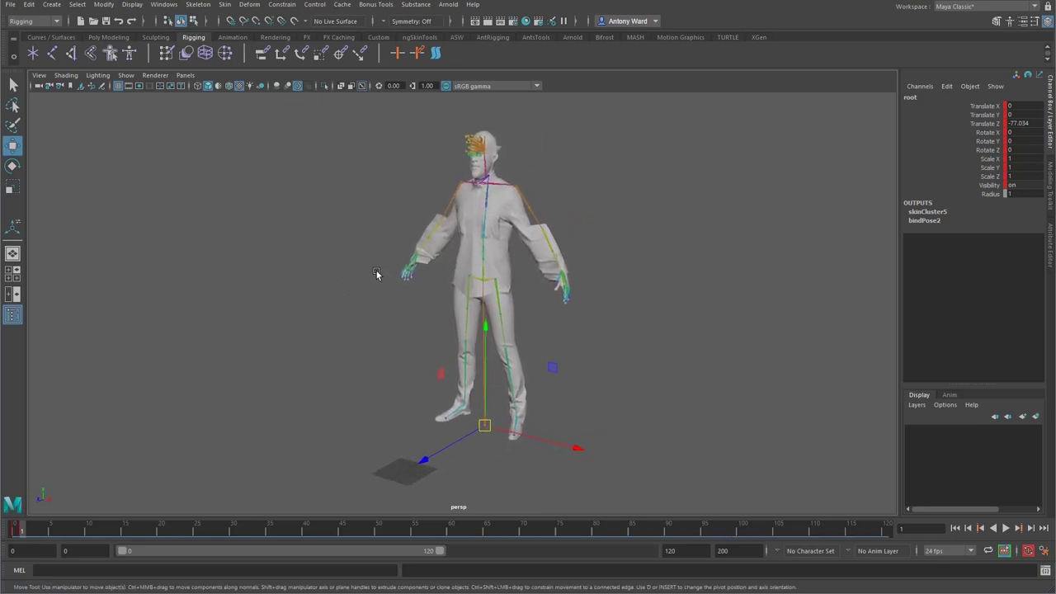
# - Compare the clothed rig's original pose at frame 0 with its matched pose at frame 1
pyautogui.click(14, 530)
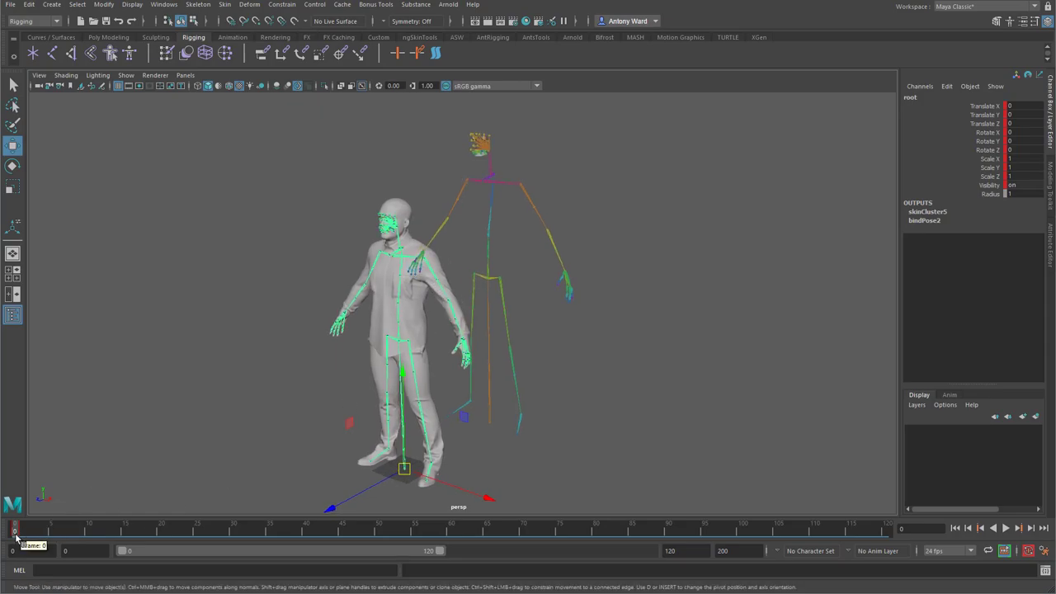
pyautogui.click(22, 531)
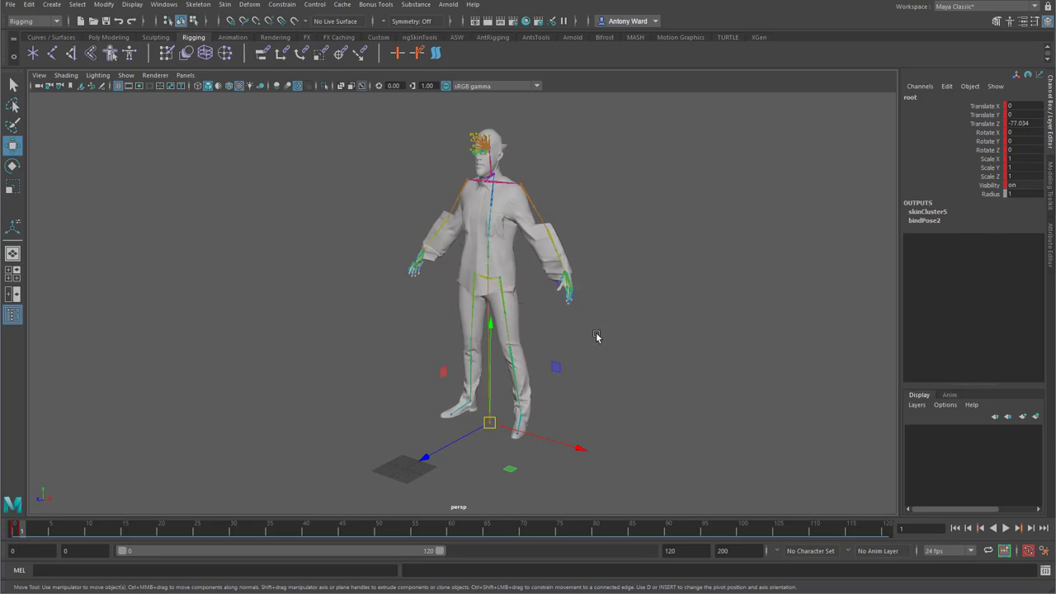
pyautogui.keyDown('alt'); pyautogui.moveTo(597, 337); pyautogui.dragTo(406, 365); pyautogui.keyUp('alt')
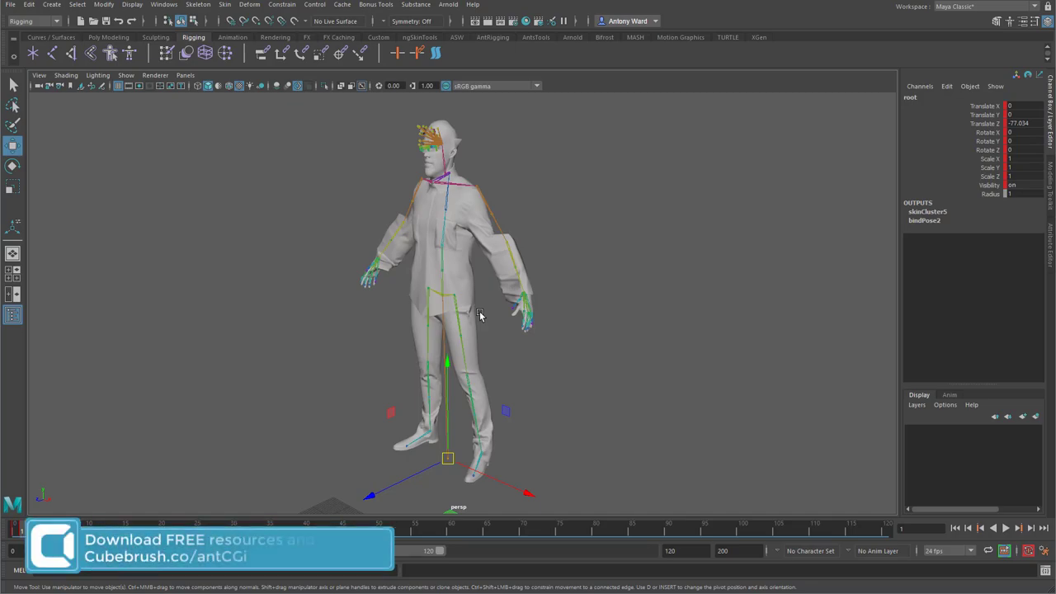
pyautogui.keyDown('alt'); pyautogui.moveTo(499, 269); pyautogui.dragTo(449, 243); pyautogui.keyUp('alt')
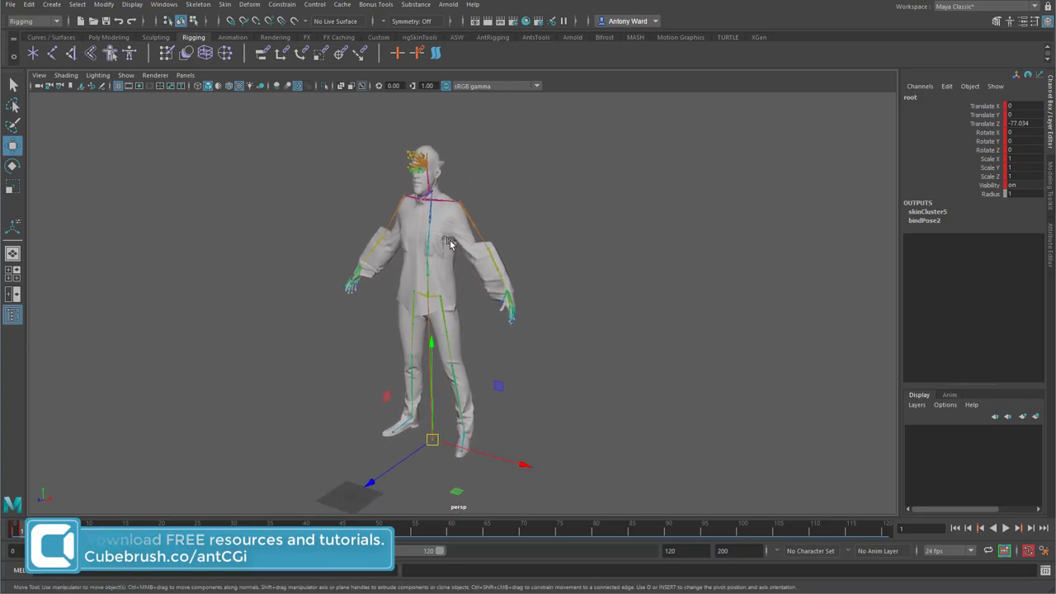
# - Reset the skin weights of Male_Body_Clothing to their defaults at frame 1 and inspect the resulting mesh shape
pyautogui.click(450, 243)
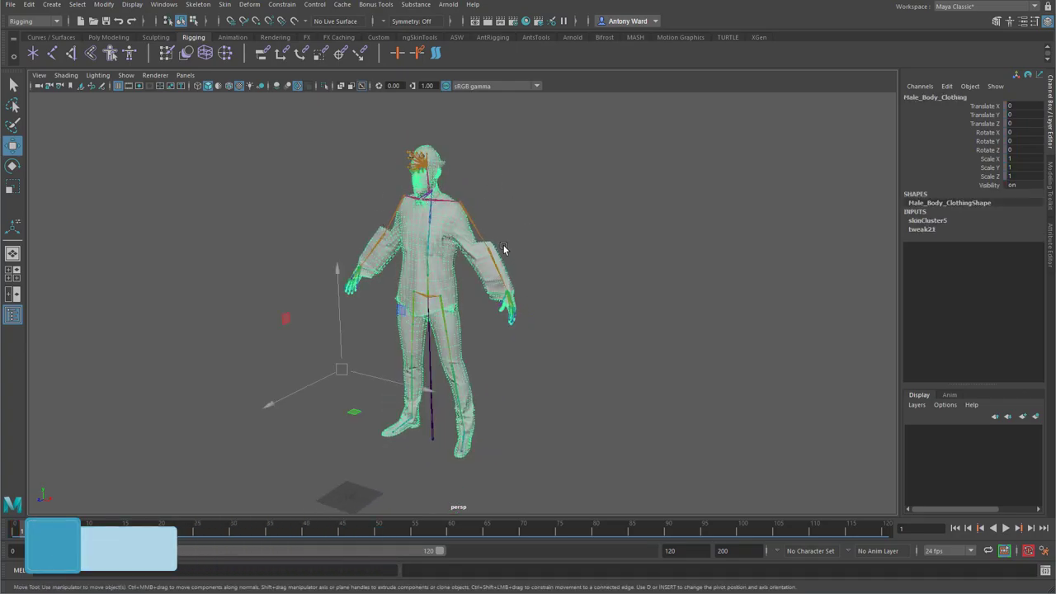
pyautogui.keyDown('alt'); pyautogui.moveTo(503, 245); pyautogui.dragTo(537, 189); pyautogui.keyUp('alt')
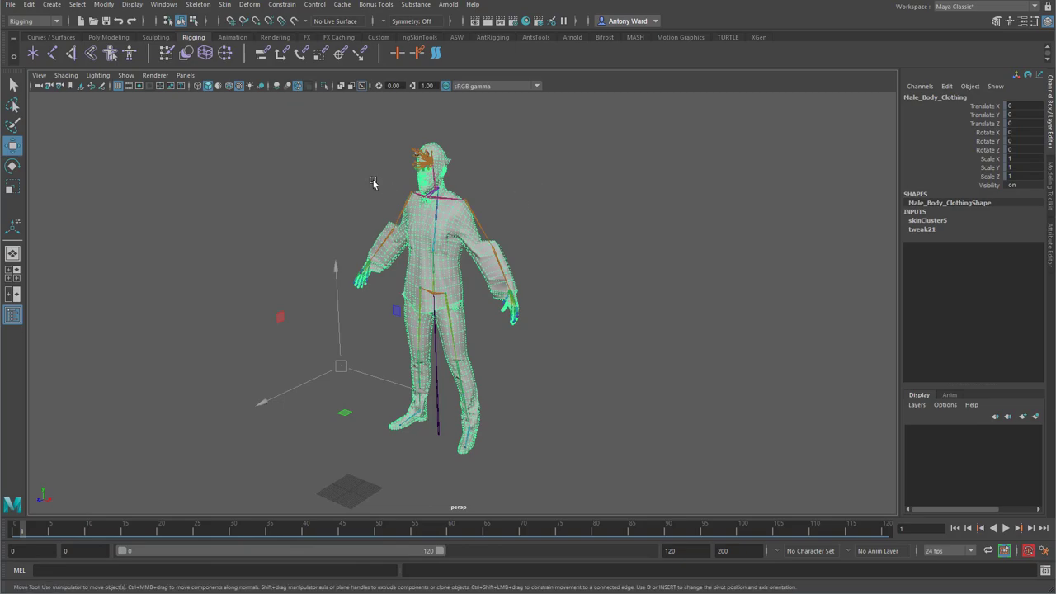
pyautogui.press('space')
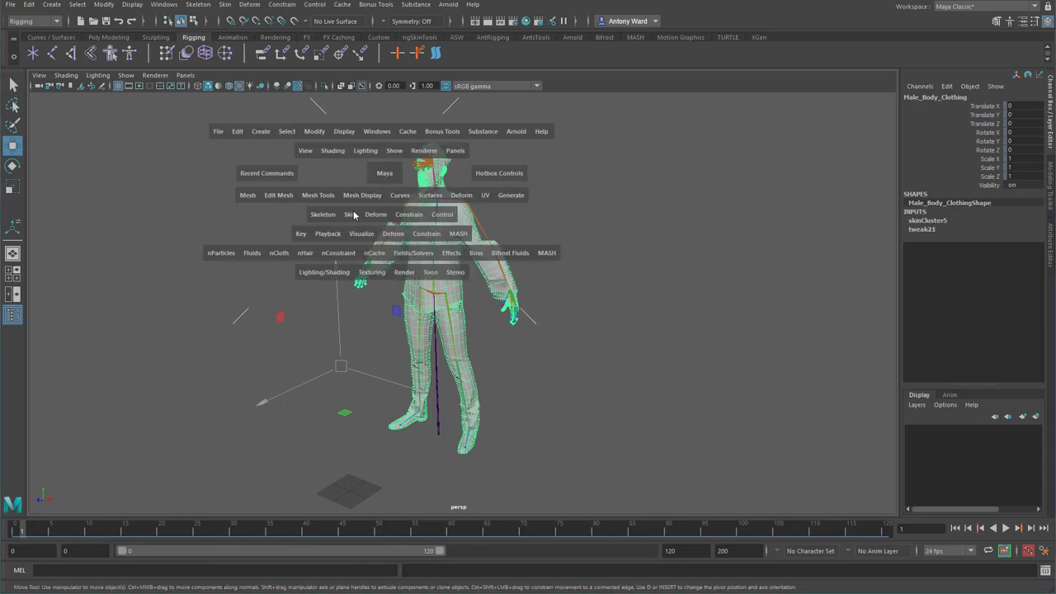
pyautogui.click(354, 215)
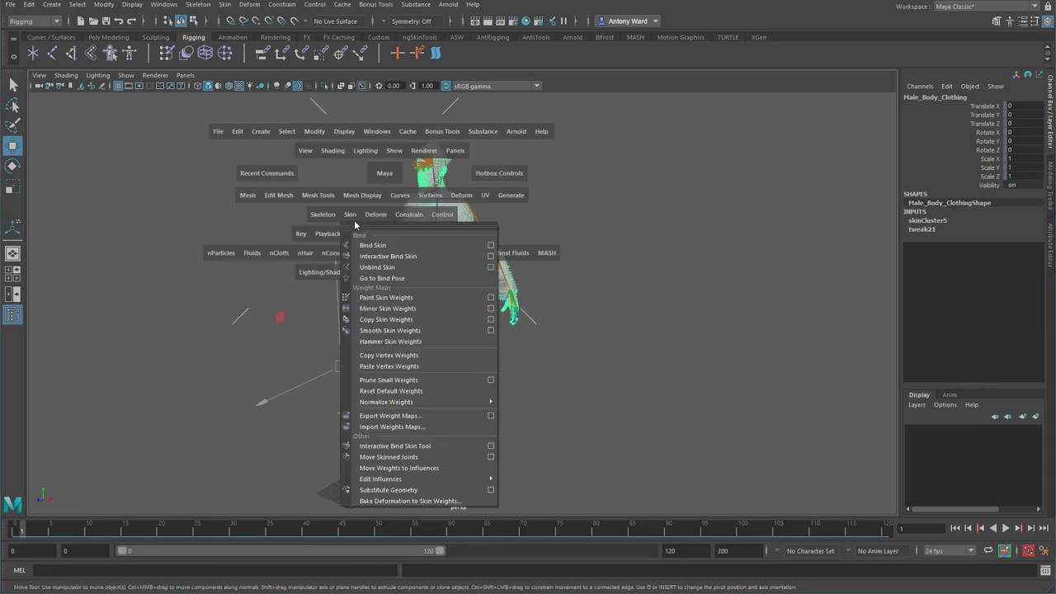
pyautogui.click(384, 397)
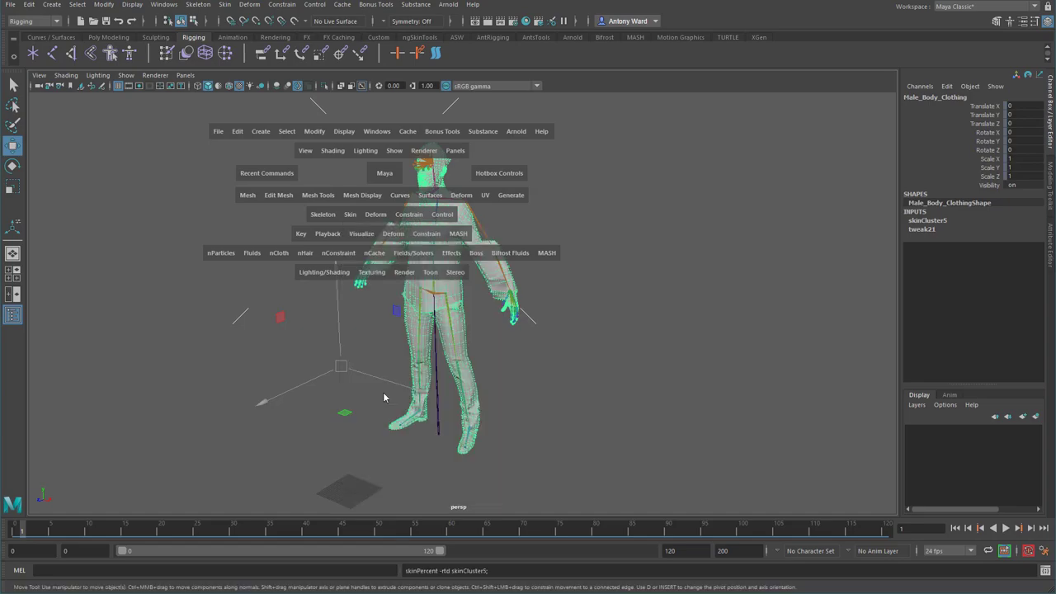
pyautogui.click(590, 296)
pyautogui.keyDown('alt'); pyautogui.moveTo(368, 224); pyautogui.dragTo(388, 281, button='middle'); pyautogui.keyUp('alt')
pyautogui.keyDown('alt'); pyautogui.moveTo(389, 281); pyautogui.dragTo(499, 348, button='right'); pyautogui.keyUp('alt')
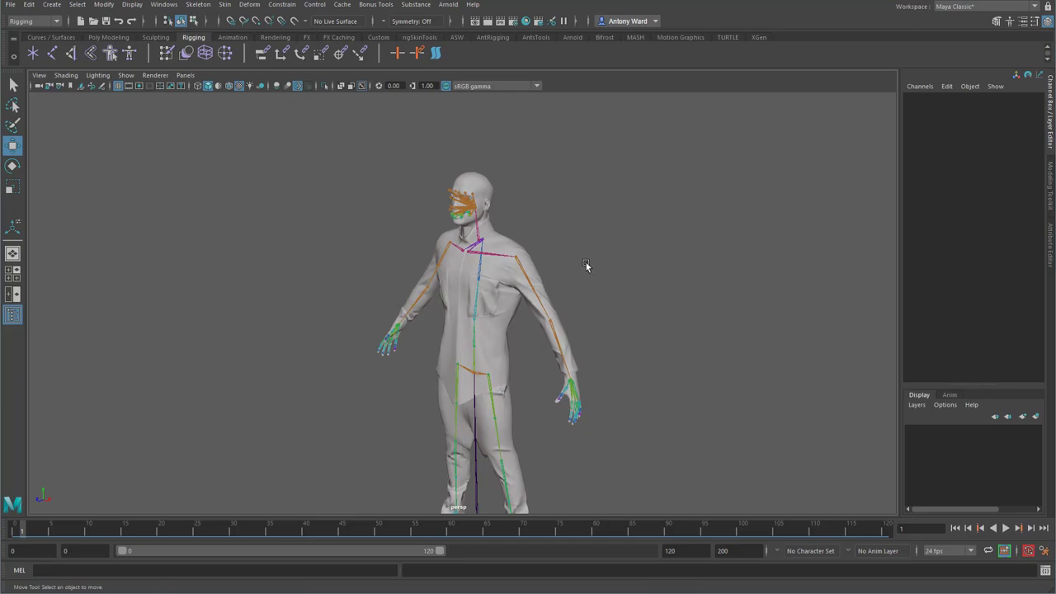
# - Copy skin weights from Male_Body to Male_Body_Clothing using Closest point on surface, Closest joint and Normalize, and return to frame 0
pyautogui.keyDown('alt'); pyautogui.moveTo(586, 265); pyautogui.dragTo(618, 182, button='middle'); pyautogui.keyUp('alt')
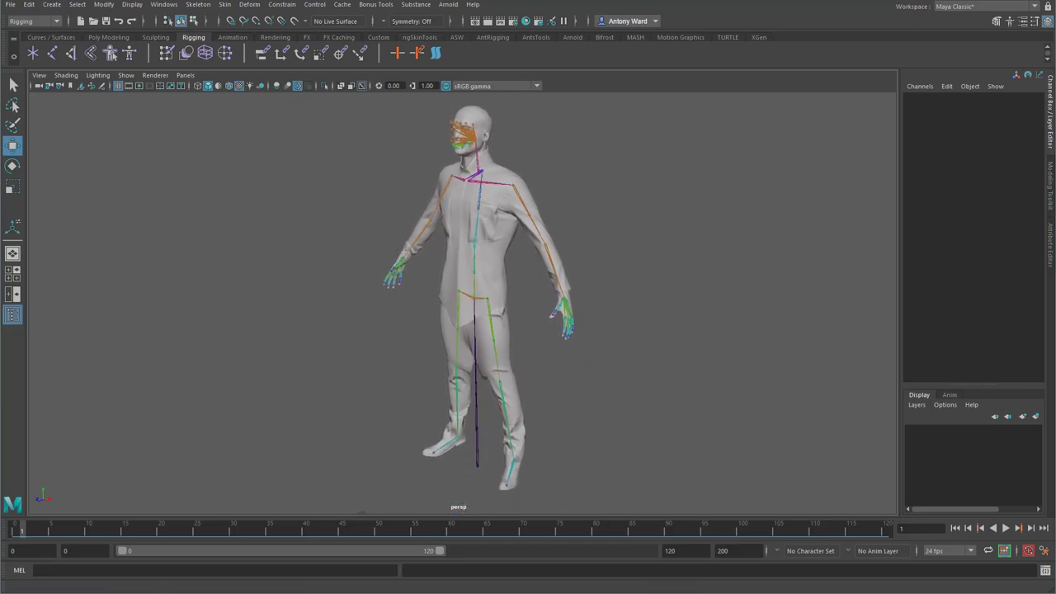
pyautogui.click(396, 285)
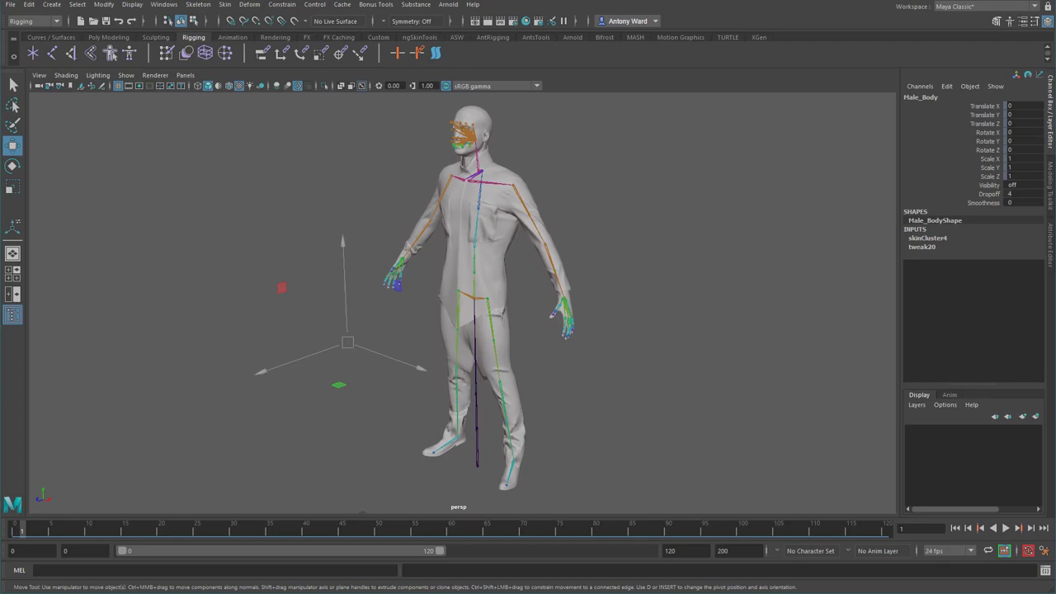
pyautogui.click(524, 371)
pyautogui.press('space')
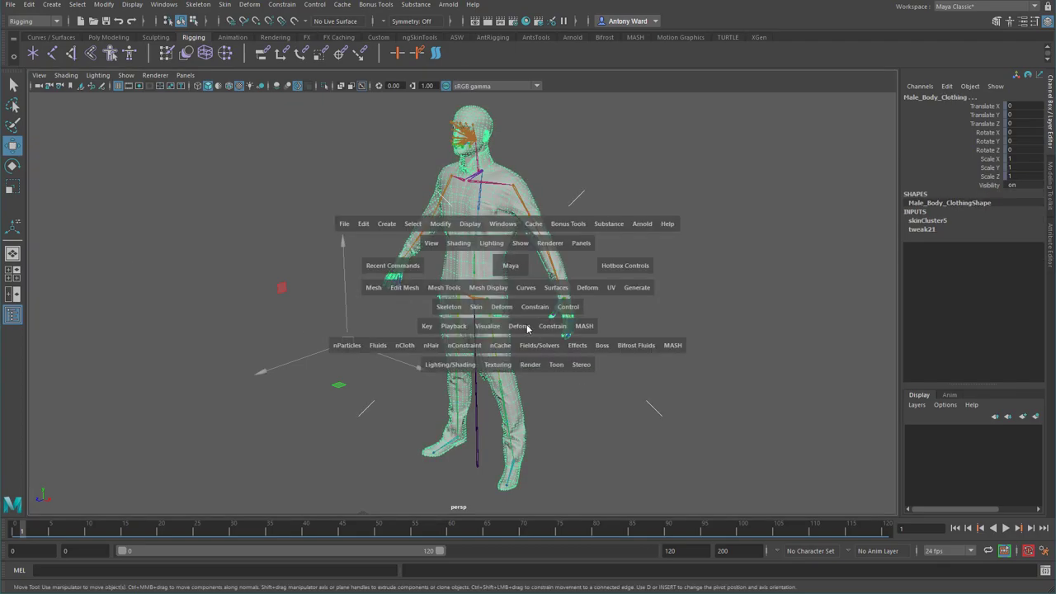
pyautogui.click(477, 307)
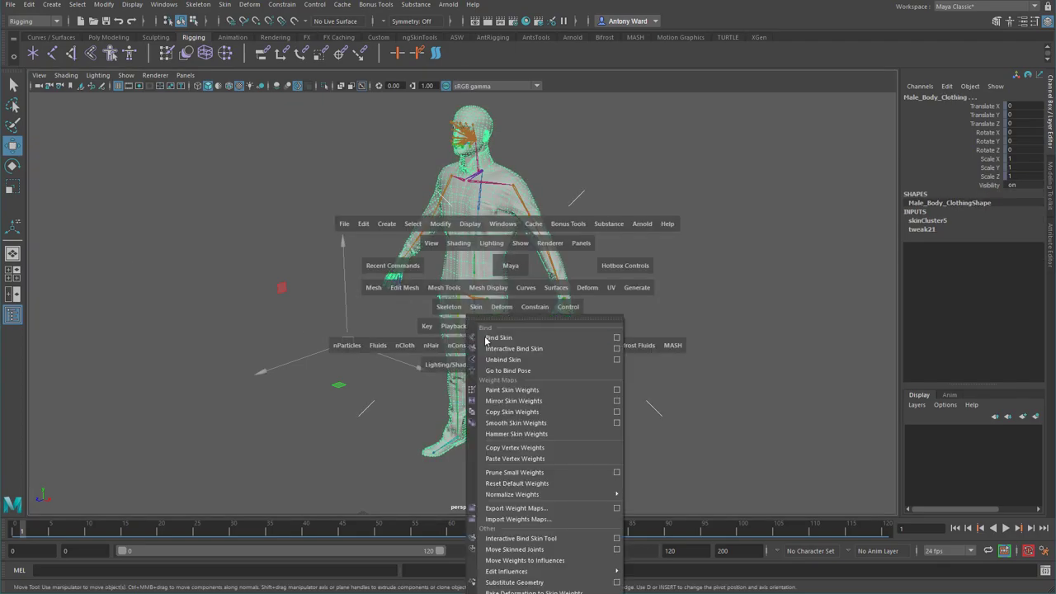
pyautogui.click(617, 412)
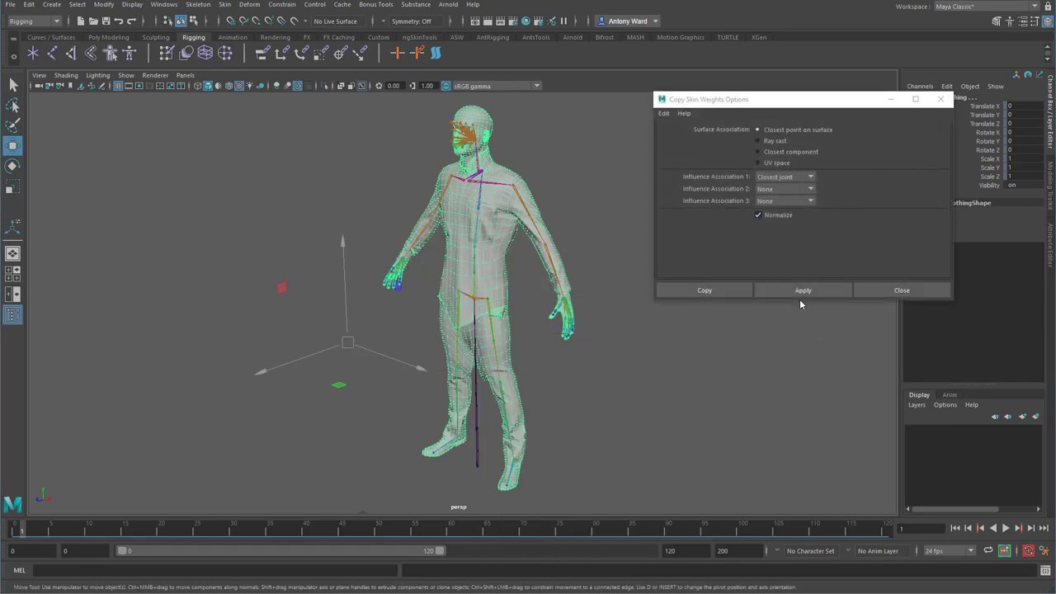
pyautogui.click(803, 292)
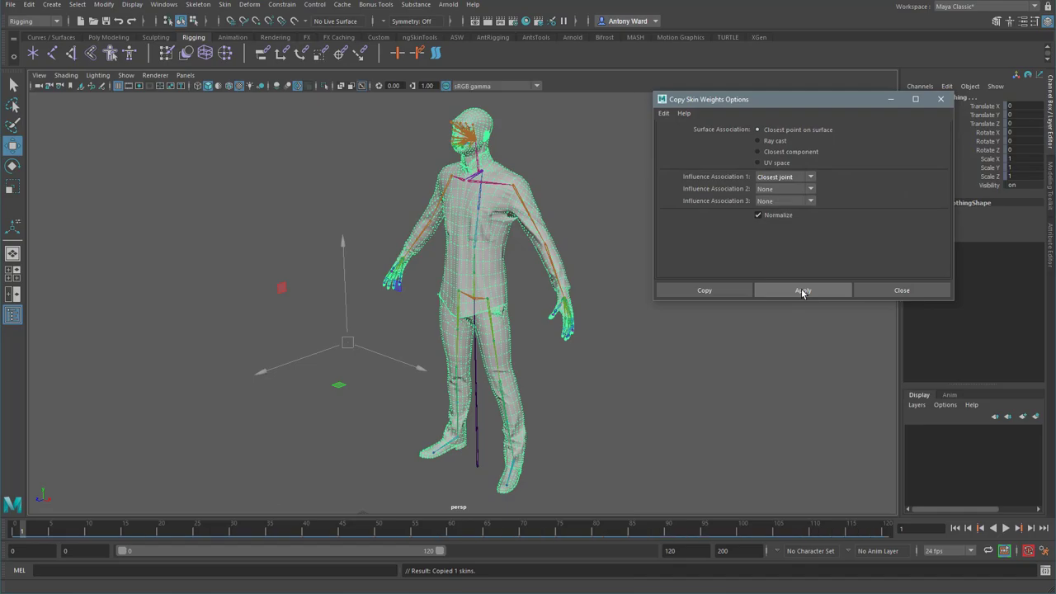
pyautogui.keyDown('alt'); pyautogui.moveTo(678, 421); pyautogui.dragTo(585, 426); pyautogui.keyUp('alt')
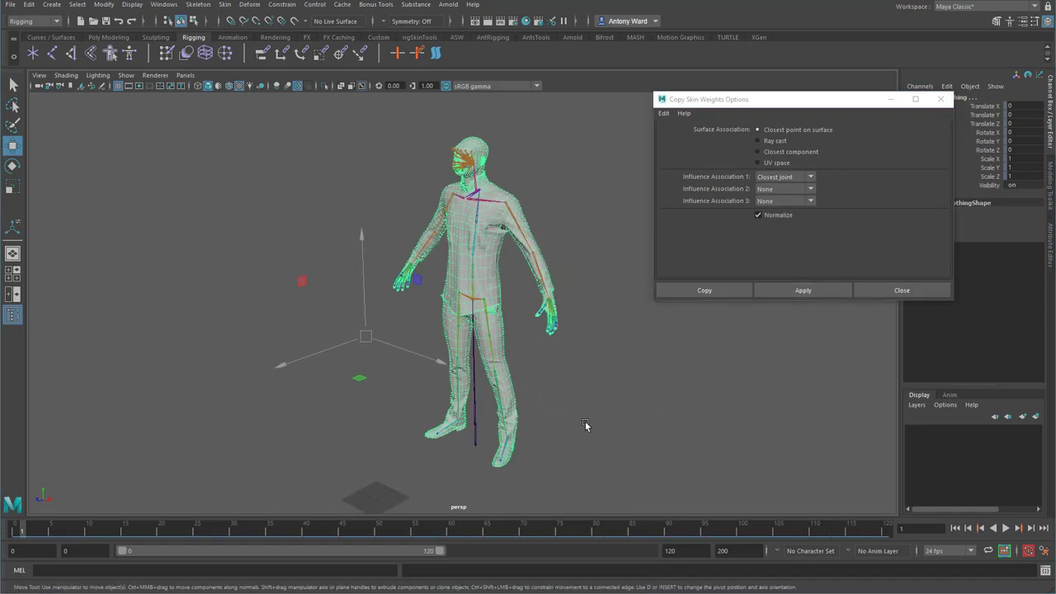
pyautogui.click(15, 532)
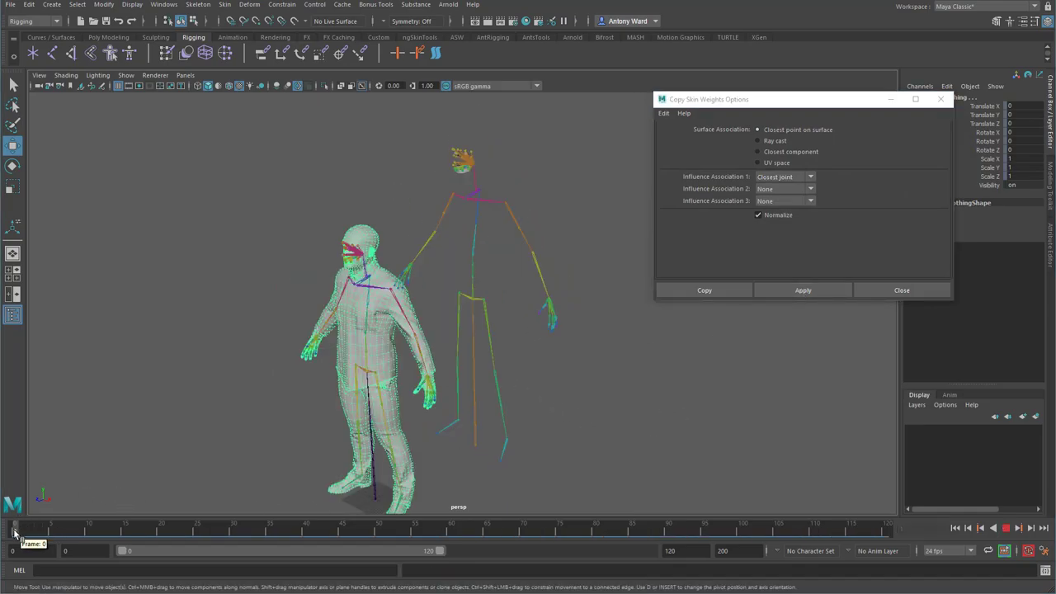
# - Rotate the clothed rig's left upper-arm joint to about 32.5 degrees in Z and check the sleeve and shoulder deformation
pyautogui.click(339, 357)
pyautogui.keyDown('alt'); pyautogui.moveTo(339, 358); pyautogui.dragTo(430, 254, button='right'); pyautogui.keyUp('alt')
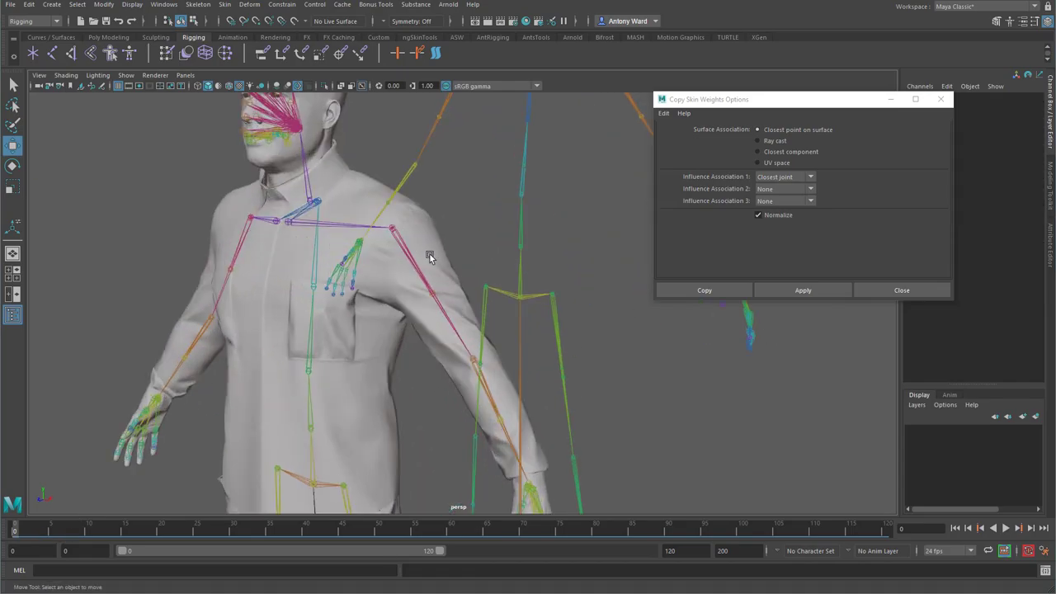
pyautogui.click(407, 249)
pyautogui.press('e')
pyautogui.keyDown('alt'); pyautogui.moveTo(577, 365); pyautogui.dragTo(489, 359, button='right'); pyautogui.keyUp('alt')
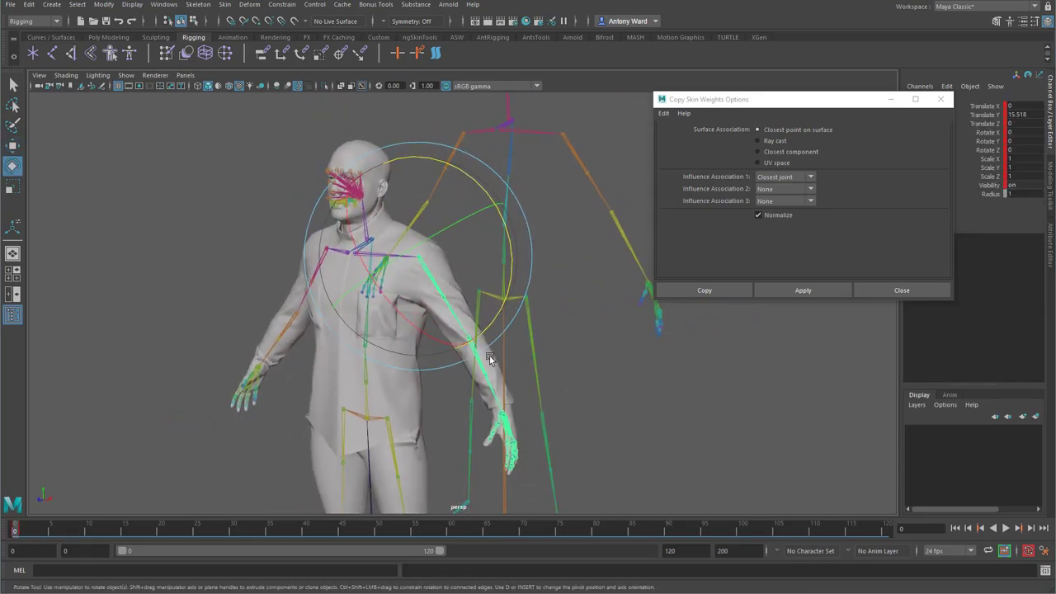
pyautogui.moveTo(494, 324); pyautogui.dragTo(496, 277)
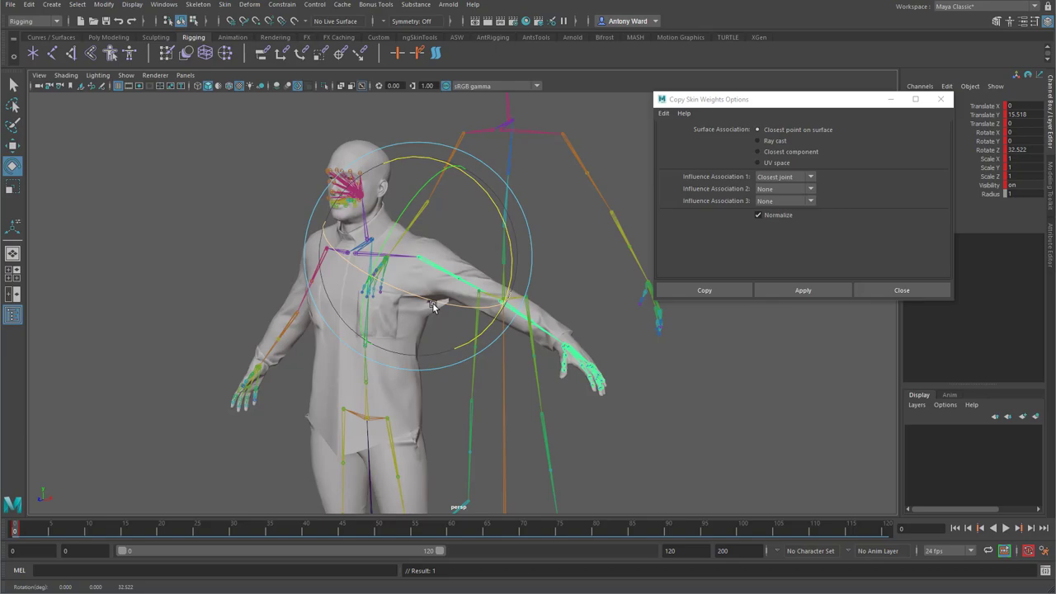
pyautogui.keyDown('alt'); pyautogui.moveTo(595, 364); pyautogui.dragTo(573, 377); pyautogui.keyUp('alt')
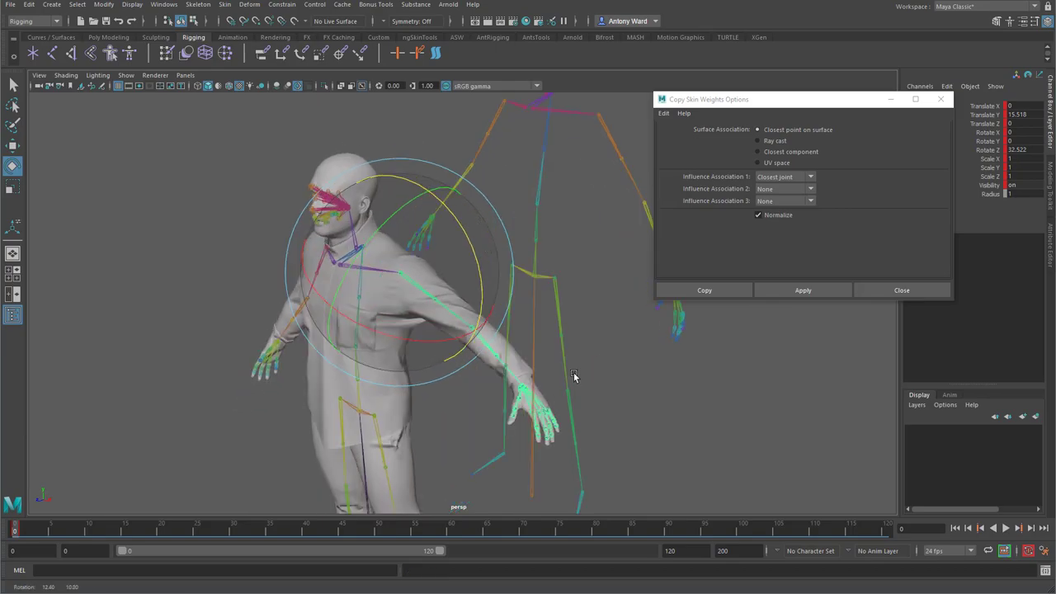
pyautogui.keyDown('alt'); pyautogui.moveTo(573, 377); pyautogui.dragTo(679, 323, button='right'); pyautogui.keyUp('alt')
pyautogui.click(433, 298)
pyautogui.click(432, 299)
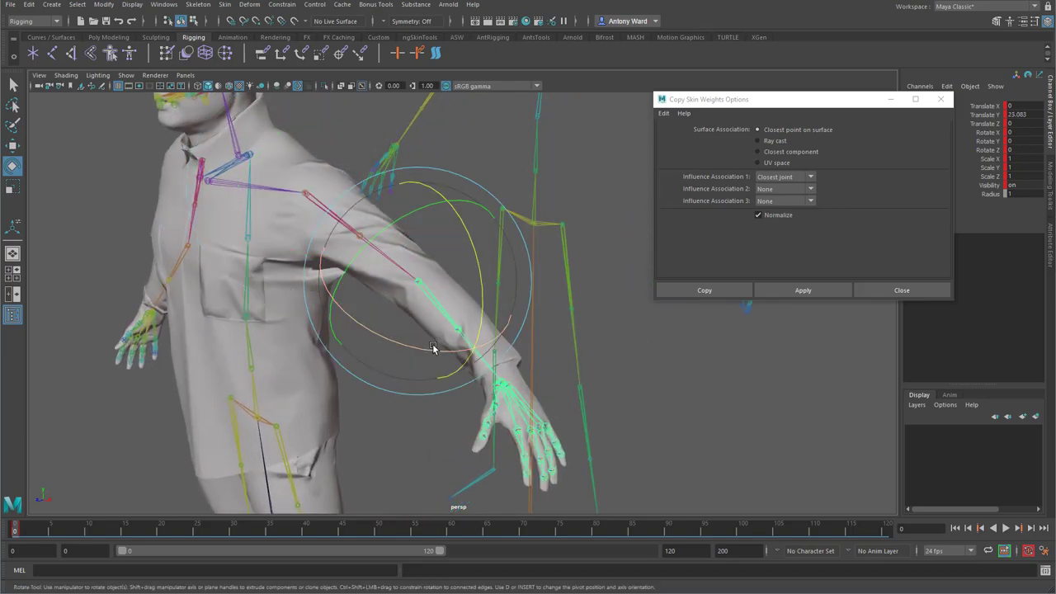
# - Set the clothed rig's left upper-arm joint Rotate Z to 0
pyautogui.click(306, 196)
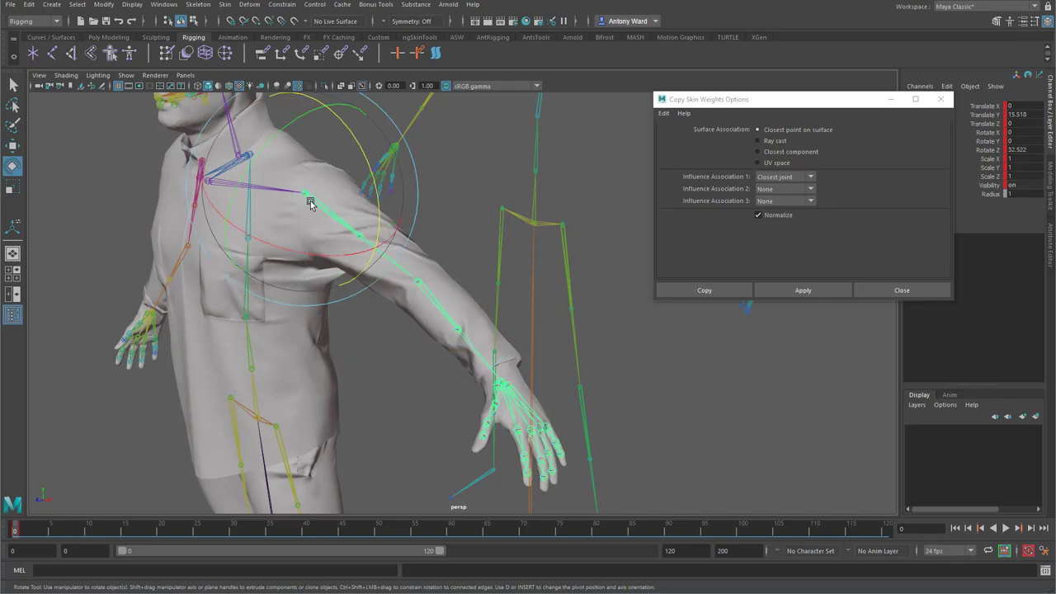
pyautogui.click(1021, 151)
pyautogui.write('0')
pyautogui.press('Return')
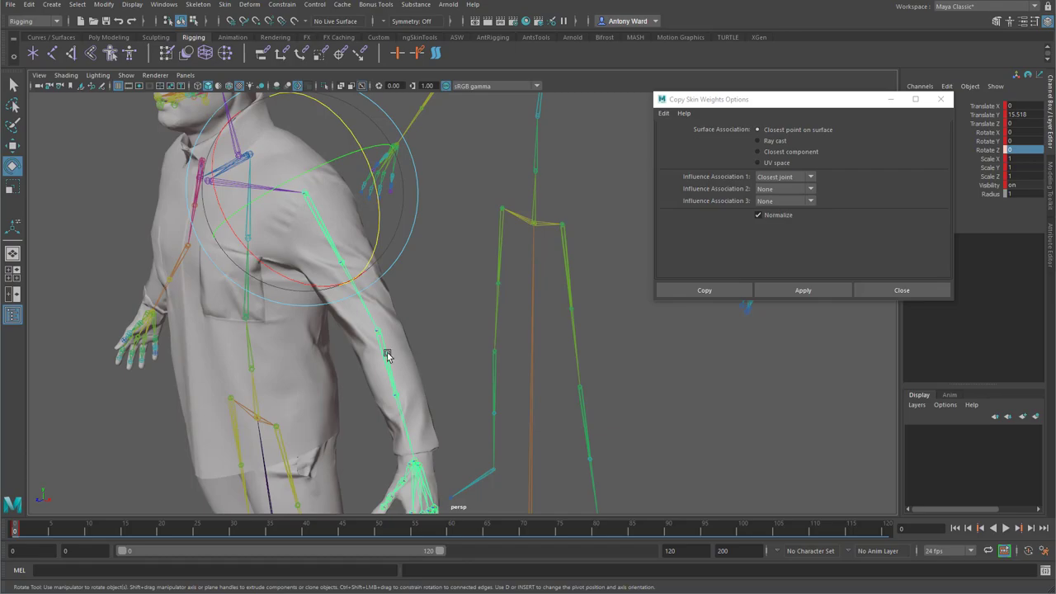
# - Test-bend the clothed rig's left elbow joint and undo the rotation
pyautogui.click(390, 363)
pyautogui.moveTo(362, 424); pyautogui.dragTo(360, 381)
pyautogui.hotkey('ctrl', 'z')
# - Test-rotate the base joint of the clothed rig's left index finger and undo the rotation
pyautogui.keyDown('alt'); pyautogui.moveTo(426, 377); pyautogui.dragTo(424, 307, button='middle'); pyautogui.keyUp('alt')
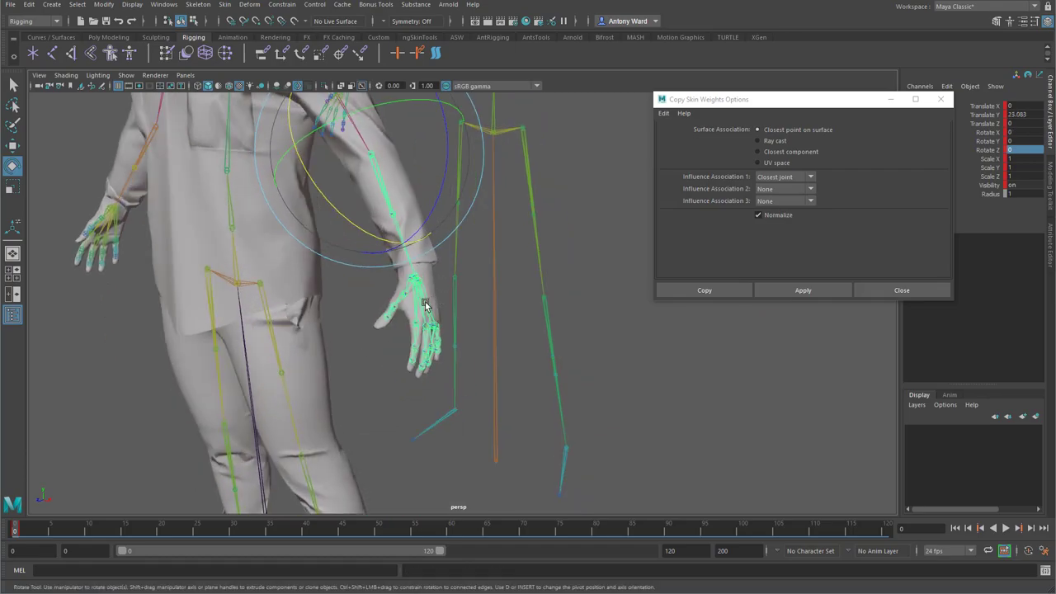
pyautogui.keyDown('alt'); pyautogui.moveTo(424, 306); pyautogui.dragTo(699, 324, button='right'); pyautogui.keyUp('alt')
pyautogui.click(355, 356)
pyautogui.moveTo(371, 389); pyautogui.dragTo(349, 408)
pyautogui.hotkey('ctrl', 'z')
pyautogui.keyDown('alt'); pyautogui.moveTo(349, 409); pyautogui.dragTo(297, 353, button='middle'); pyautogui.keyUp('alt')
pyautogui.keyDown('alt'); pyautogui.moveTo(297, 353); pyautogui.dragTo(589, 355, button='right'); pyautogui.keyUp('alt')
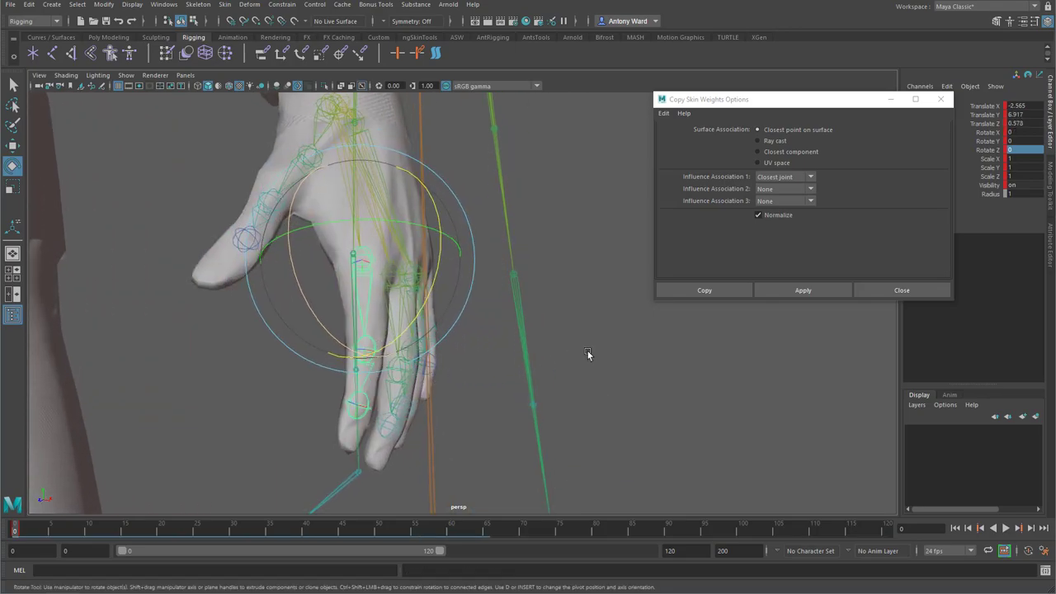
# - Test-bend the middle and end joints of the left index finger, rotating the end joint to about 30.4 degrees in X
pyautogui.click(295, 377)
pyautogui.keyDown('alt'); pyautogui.moveTo(322, 377); pyautogui.dragTo(355, 378); pyautogui.keyUp('alt')
pyautogui.click(301, 364)
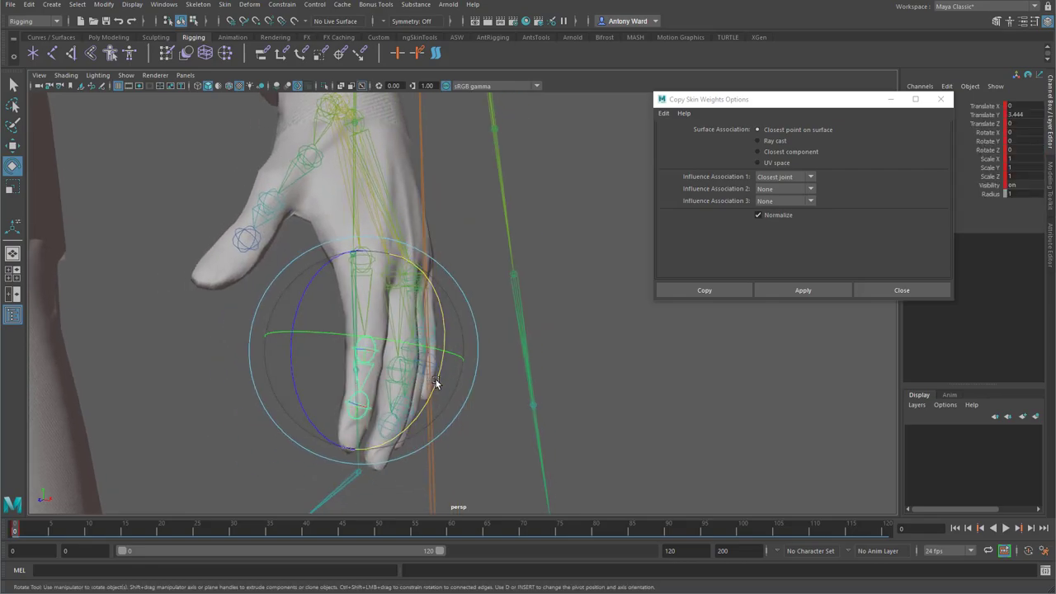
pyautogui.moveTo(438, 381); pyautogui.dragTo(377, 434)
pyautogui.hotkey('ctrl', 'z')
pyautogui.click(246, 415)
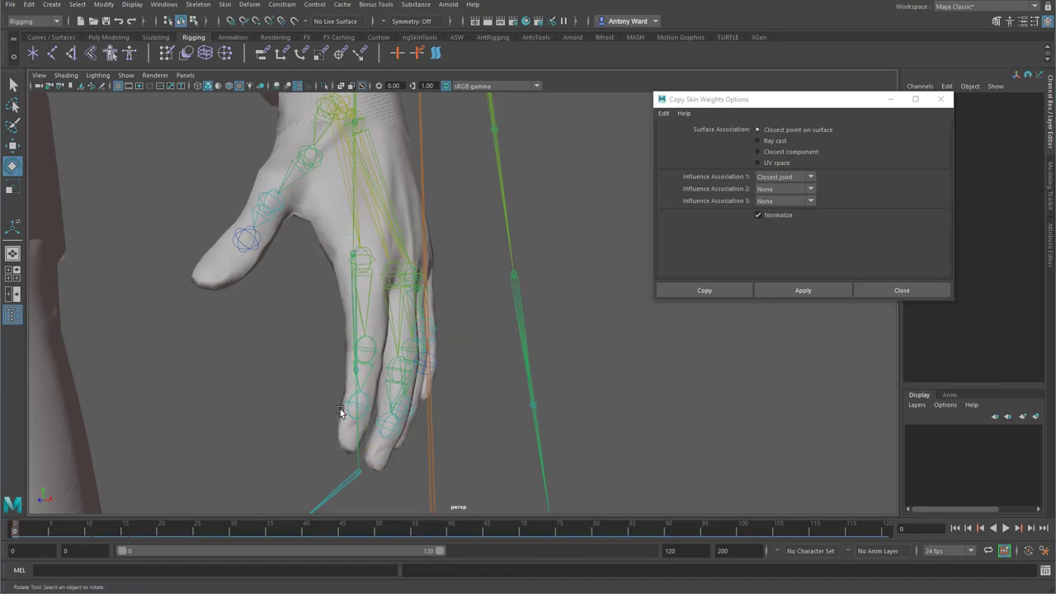
pyautogui.click(355, 415)
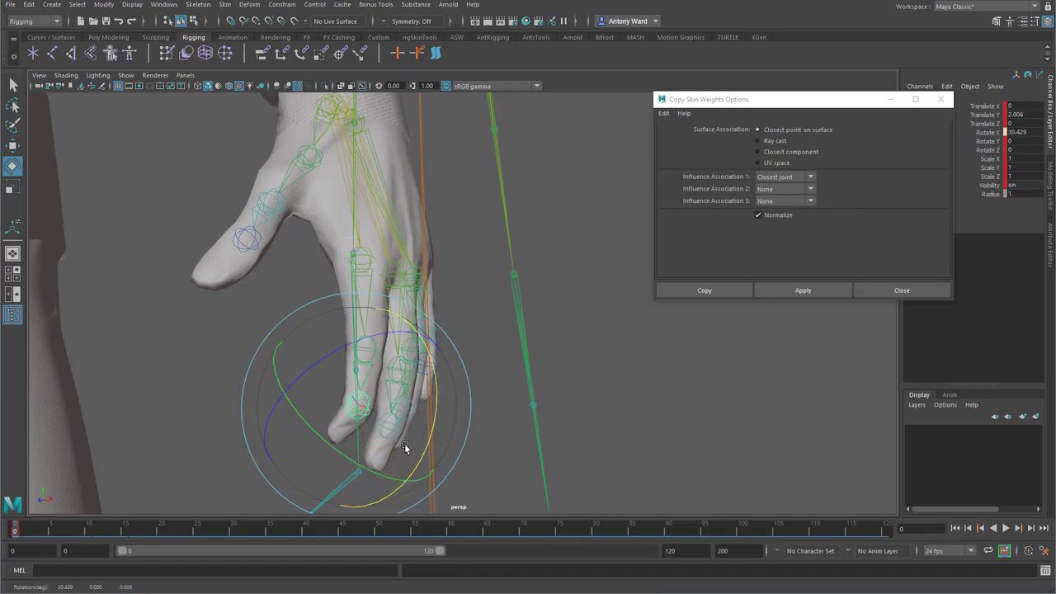
# - Test-rotate the clothed rig's left thigh joint to check the hip deformation, and undo the rotation
pyautogui.keyDown('alt'); pyautogui.moveTo(707, 418); pyautogui.dragTo(286, 326, button='right'); pyautogui.keyUp('alt')
pyautogui.keyDown('alt'); pyautogui.moveTo(285, 326); pyautogui.dragTo(388, 331, button='middle'); pyautogui.keyUp('alt')
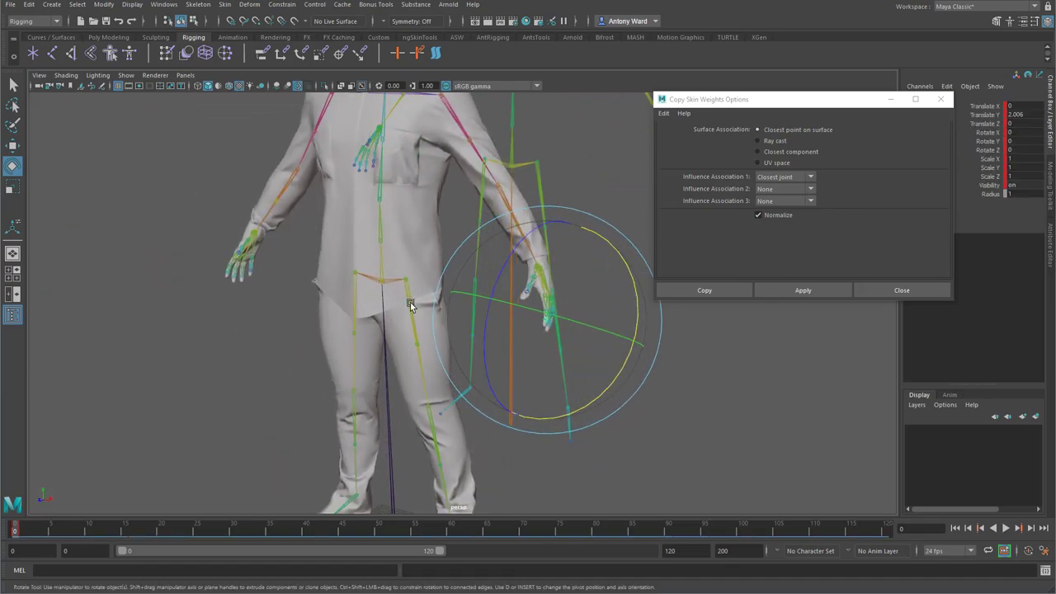
pyautogui.click(410, 304)
pyautogui.keyDown('alt'); pyautogui.moveTo(398, 353); pyautogui.dragTo(433, 363); pyautogui.keyUp('alt')
pyautogui.moveTo(437, 345); pyautogui.dragTo(473, 275)
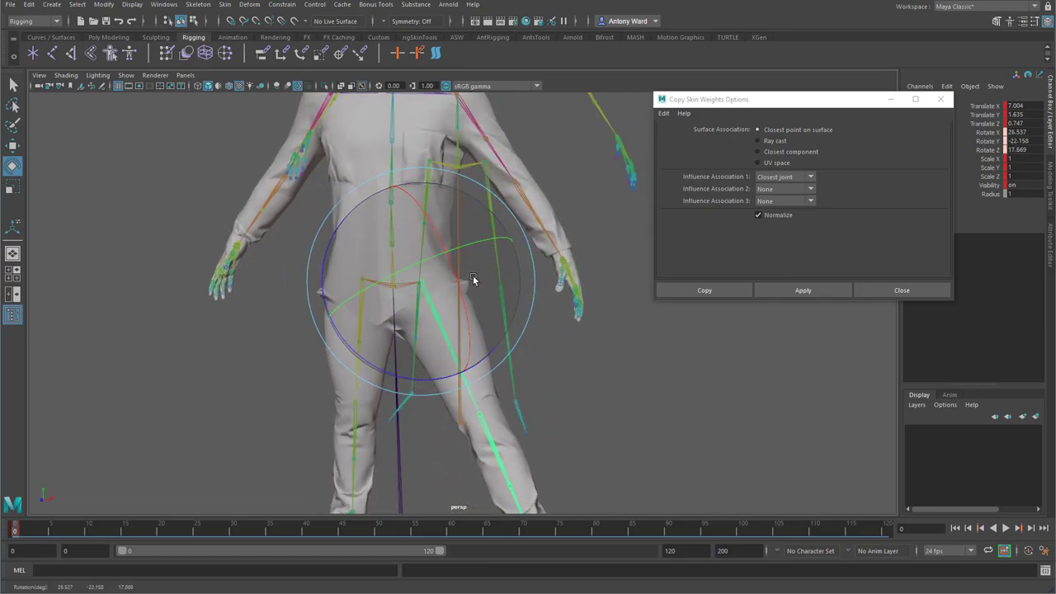
pyautogui.keyDown('alt'); pyautogui.moveTo(557, 370); pyautogui.dragTo(507, 385); pyautogui.keyUp('alt')
pyautogui.hotkey('ctrl', 'z')
# - Test-bend the clothed rig's left knee joint and undo the rotation
pyautogui.keyDown('alt'); pyautogui.moveTo(457, 414); pyautogui.dragTo(456, 363, button='middle'); pyautogui.keyUp('alt')
pyautogui.keyDown('alt'); pyautogui.moveTo(456, 363); pyautogui.dragTo(451, 373, button='right'); pyautogui.keyUp('alt')
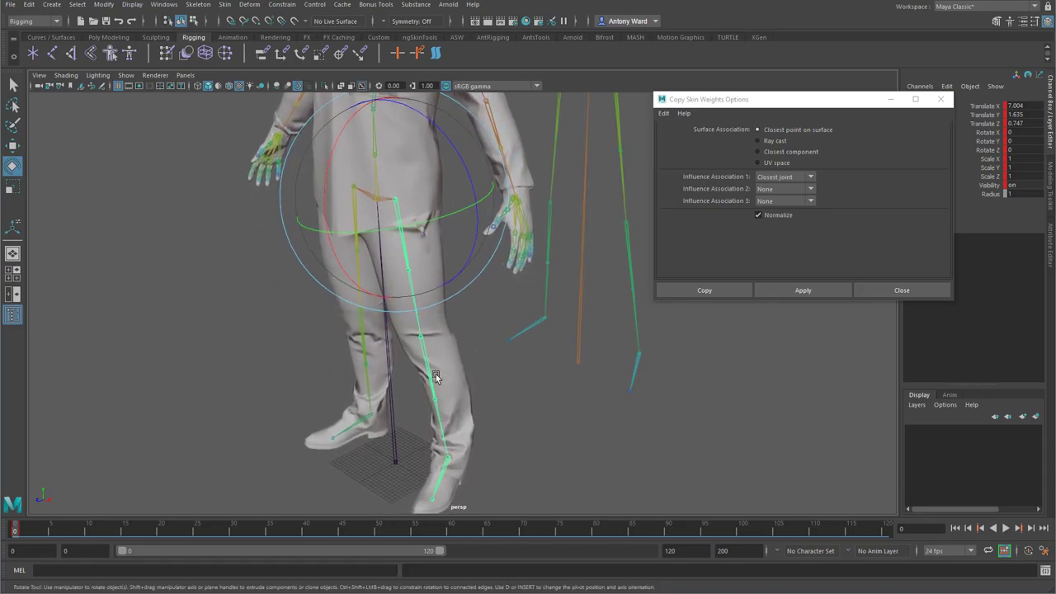
pyautogui.click(431, 374)
pyautogui.keyDown('alt'); pyautogui.moveTo(429, 380); pyautogui.dragTo(386, 370); pyautogui.keyUp('alt')
pyautogui.moveTo(336, 321); pyautogui.dragTo(337, 392)
pyautogui.hotkey('ctrl', 'z')
# - Test-rotate the clothed rig's jaw joint about 7.6 degrees in X and undo the rotation
pyautogui.keyDown('alt'); pyautogui.moveTo(390, 203); pyautogui.dragTo(419, 503, button='middle'); pyautogui.keyUp('alt')
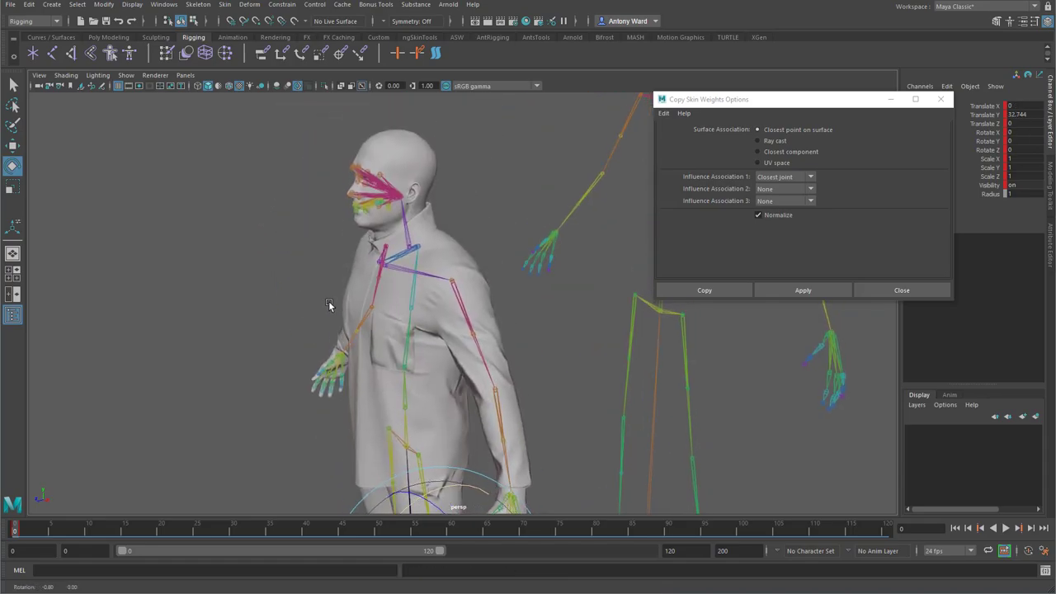
pyautogui.keyDown('alt'); pyautogui.moveTo(330, 306); pyautogui.dragTo(412, 285); pyautogui.keyUp('alt')
pyautogui.keyDown('alt'); pyautogui.moveTo(429, 273); pyautogui.dragTo(437, 365, button='middle'); pyautogui.keyUp('alt')
pyautogui.keyDown('alt'); pyautogui.moveTo(436, 365); pyautogui.dragTo(533, 363, button='right'); pyautogui.keyUp('alt')
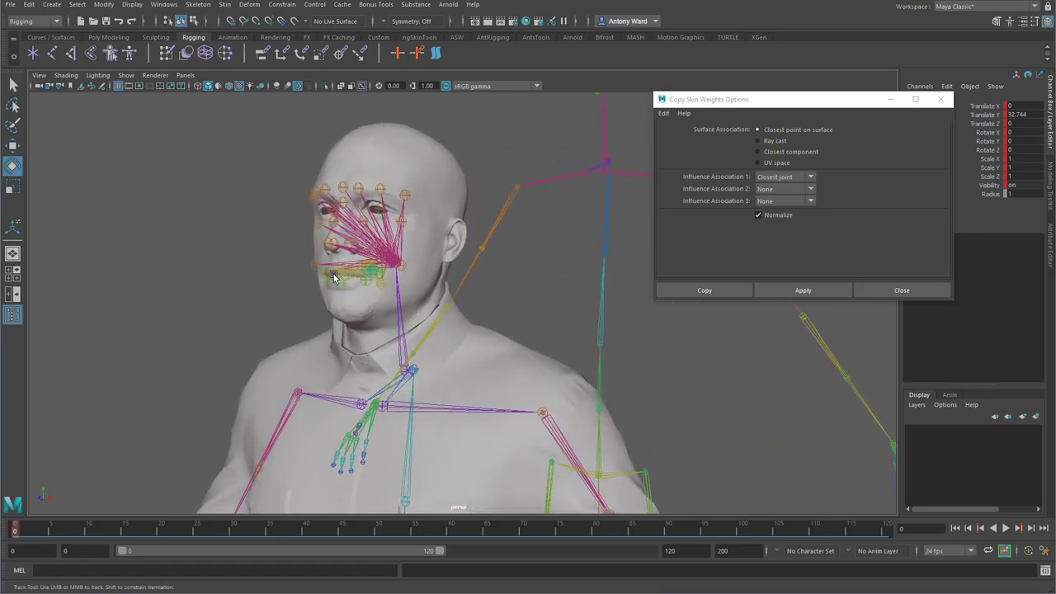
pyautogui.keyDown('alt'); pyautogui.moveTo(333, 282); pyautogui.dragTo(371, 326, button='middle'); pyautogui.keyUp('alt')
pyautogui.keyDown('alt'); pyautogui.moveTo(372, 326); pyautogui.dragTo(473, 297, button='right'); pyautogui.keyUp('alt')
pyautogui.keyDown('alt'); pyautogui.moveTo(436, 299); pyautogui.dragTo(462, 300); pyautogui.keyUp('alt')
pyautogui.keyDown('alt'); pyautogui.moveTo(462, 300); pyautogui.dragTo(534, 297, button='right'); pyautogui.keyUp('alt')
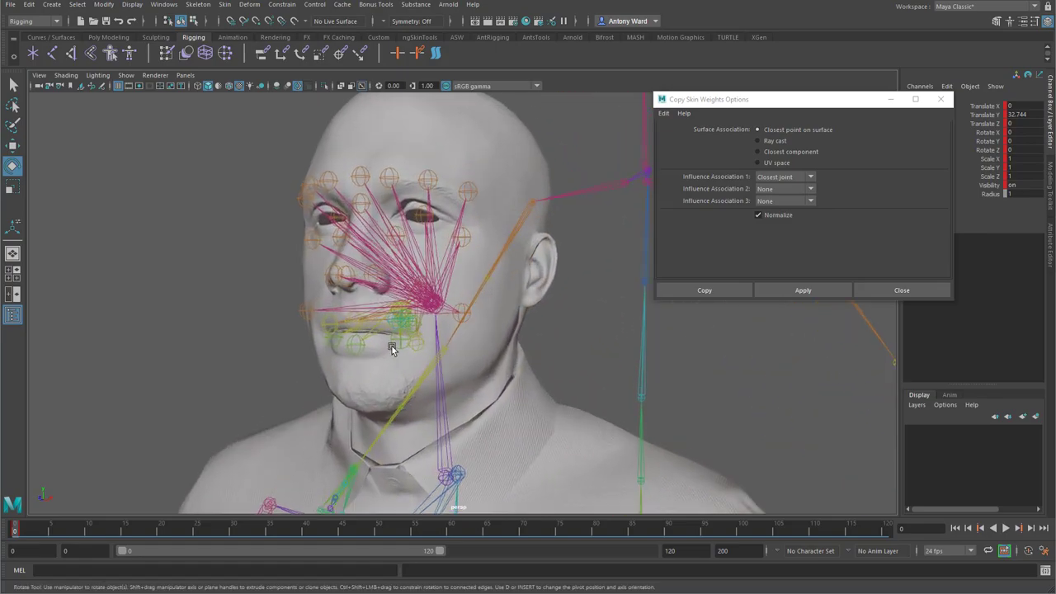
pyautogui.keyDown('alt'); pyautogui.moveTo(377, 334); pyautogui.dragTo(203, 295); pyautogui.keyUp('alt')
pyautogui.click(316, 296)
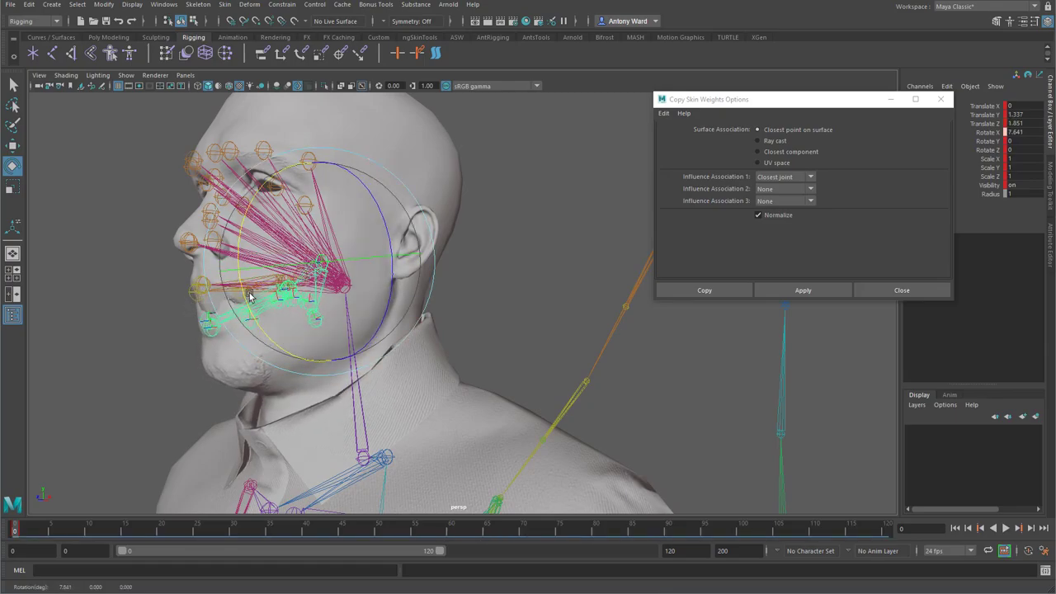
pyautogui.hotkey('ctrl', 'z')
# - Show the hidden Male_Body mesh again beside the clothed rig and clear the selection
pyautogui.keyDown('alt'); pyautogui.moveTo(554, 413); pyautogui.dragTo(686, 424); pyautogui.keyUp('alt')
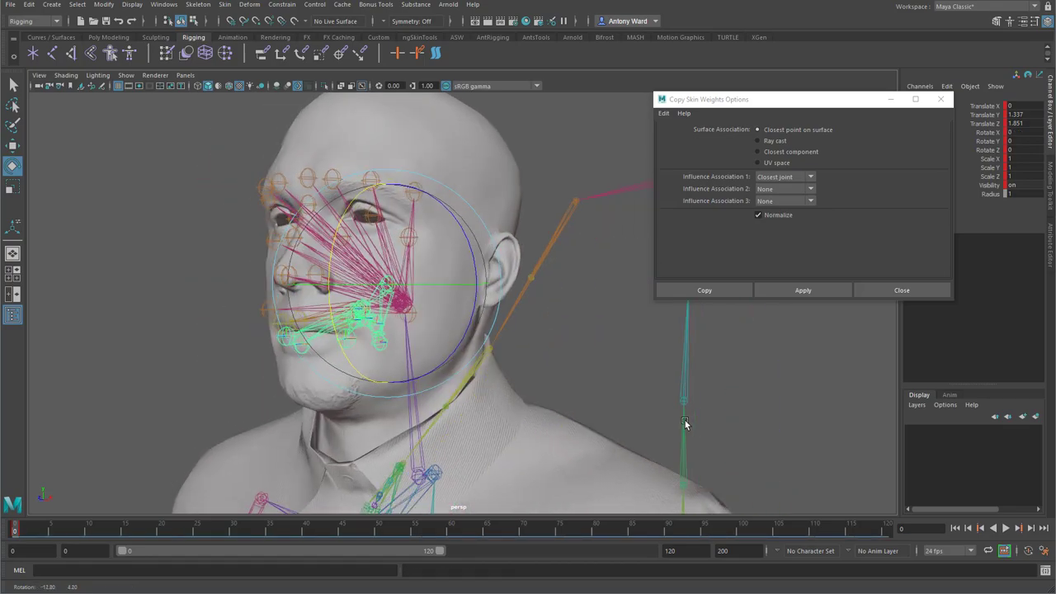
pyautogui.keyDown('alt'); pyautogui.moveTo(685, 425); pyautogui.dragTo(526, 381, button='right'); pyautogui.keyUp('alt')
pyautogui.keyDown('alt'); pyautogui.moveTo(526, 381); pyautogui.dragTo(508, 285, button='middle'); pyautogui.keyUp('alt')
pyautogui.keyDown('alt'); pyautogui.moveTo(535, 326); pyautogui.dragTo(456, 308); pyautogui.keyUp('alt')
pyautogui.click(575, 348)
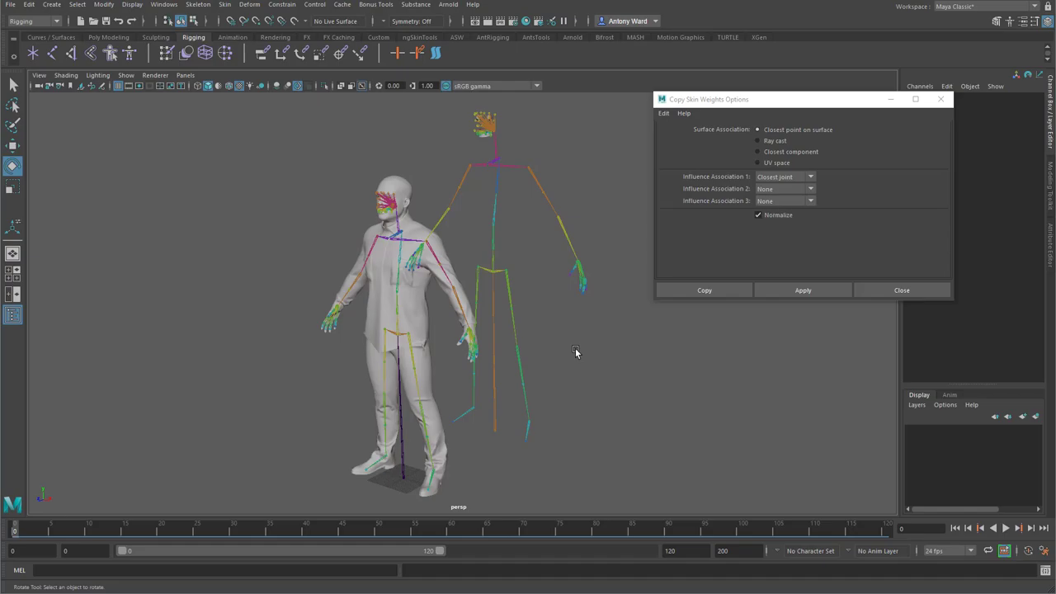
pyautogui.keyDown('alt'); pyautogui.moveTo(479, 285); pyautogui.dragTo(448, 283); pyautogui.keyUp('alt')
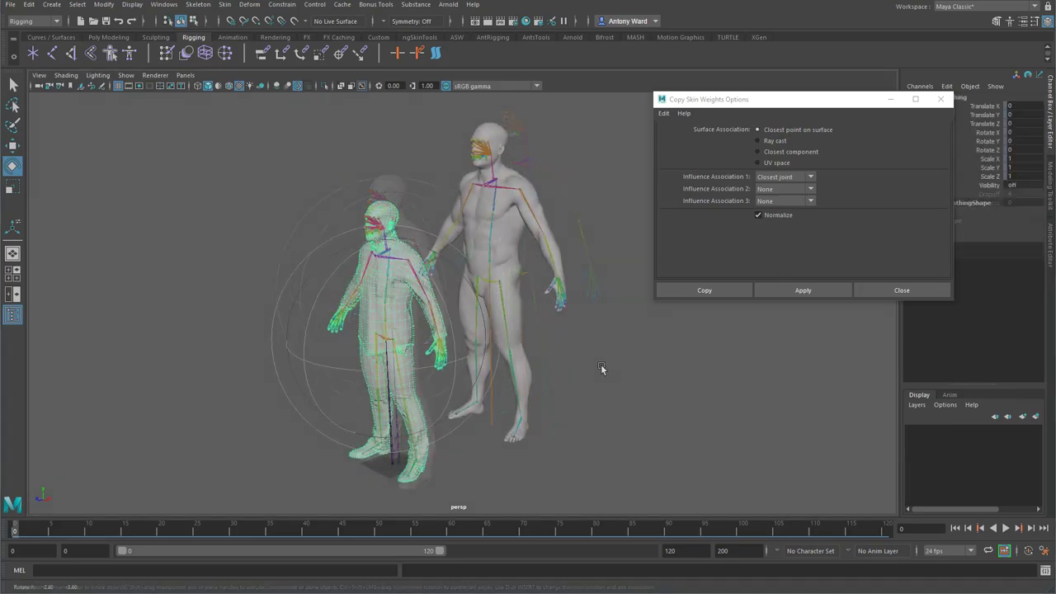
pyautogui.click(602, 369)
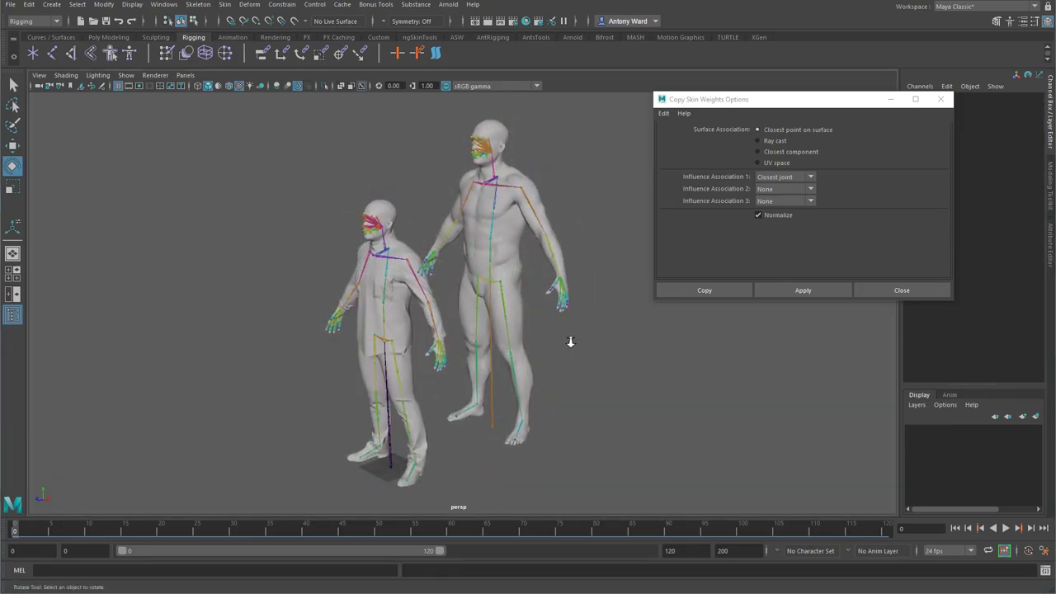
# - Test-rotate the left upper-arm joint of the larger Male_Body rig and undo the rotation
pyautogui.click(508, 263)
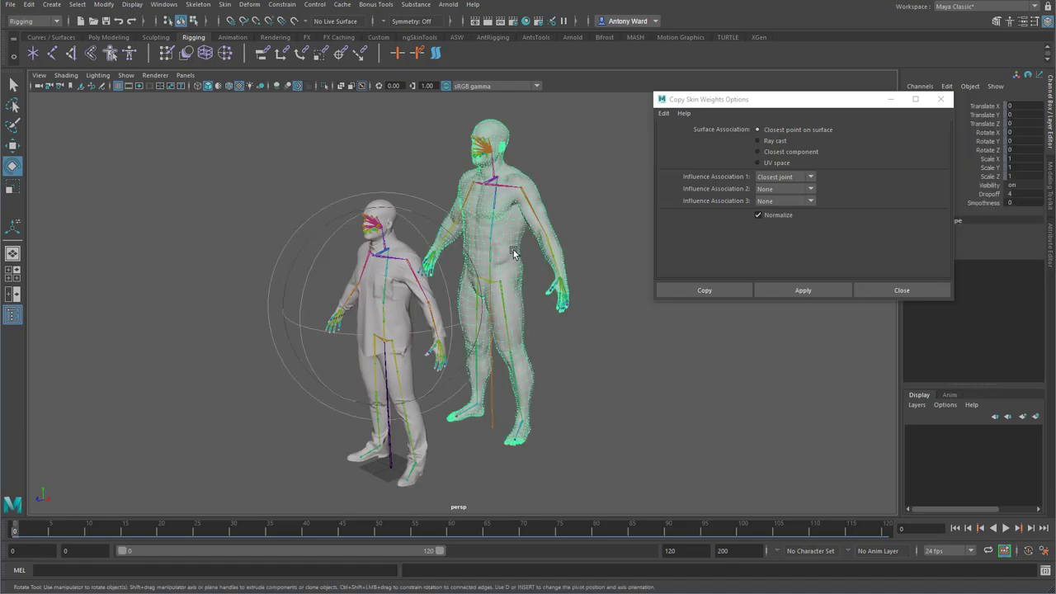
pyautogui.click(525, 198)
pyautogui.moveTo(562, 212)
pyautogui.mouseDown()
pyautogui.moveTo(573, 189)
pyautogui.moveTo(552, 194)
pyautogui.mouseUp()
pyautogui.hotkey('ctrl', 'z')
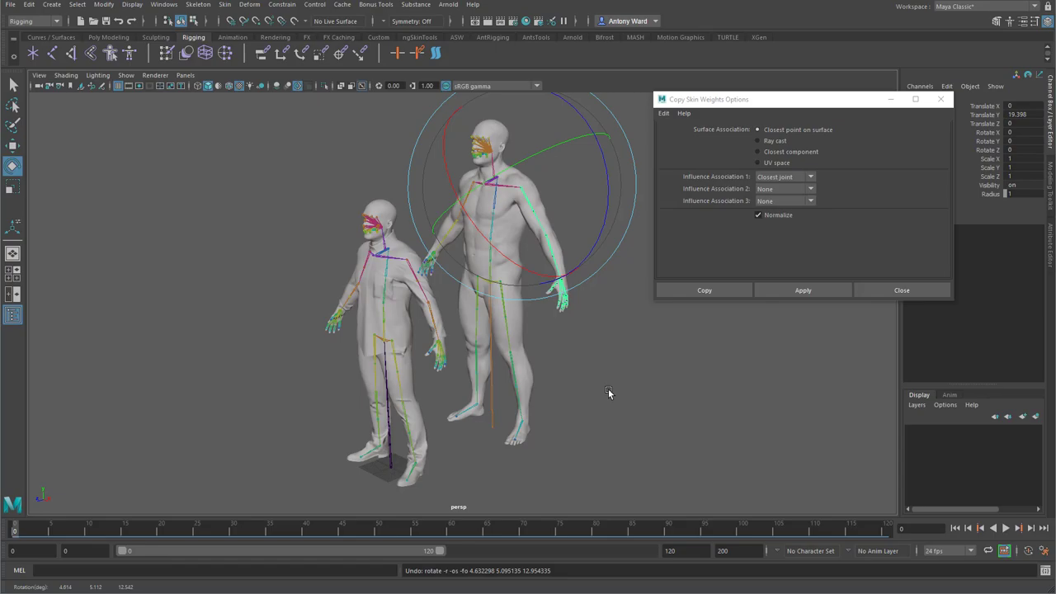
pyautogui.keyDown('alt'); pyautogui.moveTo(498, 322); pyautogui.dragTo(500, 317); pyautogui.keyUp('alt')
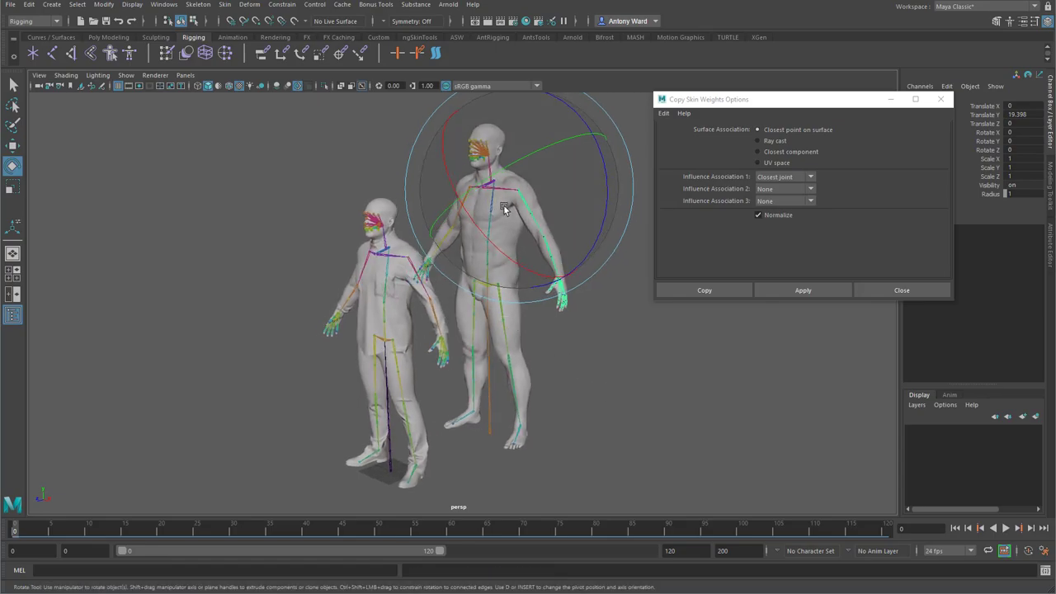
pyautogui.keyDown('alt'); pyautogui.moveTo(326, 303); pyautogui.dragTo(338, 304, button='middle'); pyautogui.keyUp('alt')
pyautogui.keyDown('alt'); pyautogui.moveTo(338, 303); pyautogui.dragTo(391, 294, button='right'); pyautogui.keyUp('alt')
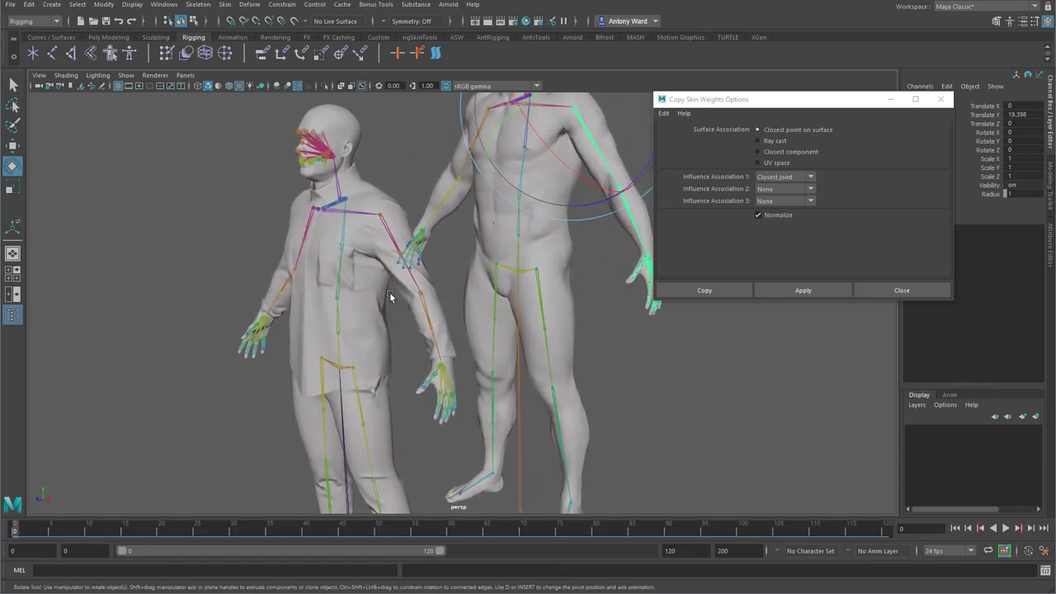
# - Test-rotate the clothed rig's left upper-arm joint, undo the rotation and clear the selection
pyautogui.click(386, 228)
pyautogui.moveTo(386, 228); pyautogui.dragTo(426, 216)
pyautogui.hotkey('ctrl', 'z')
pyautogui.moveTo(701, 431)
pyautogui.keyDown('alt'); pyautogui.mouseDown()
pyautogui.moveTo(719, 427)
pyautogui.moveTo(708, 425)
pyautogui.mouseUp(); pyautogui.keyUp('alt')
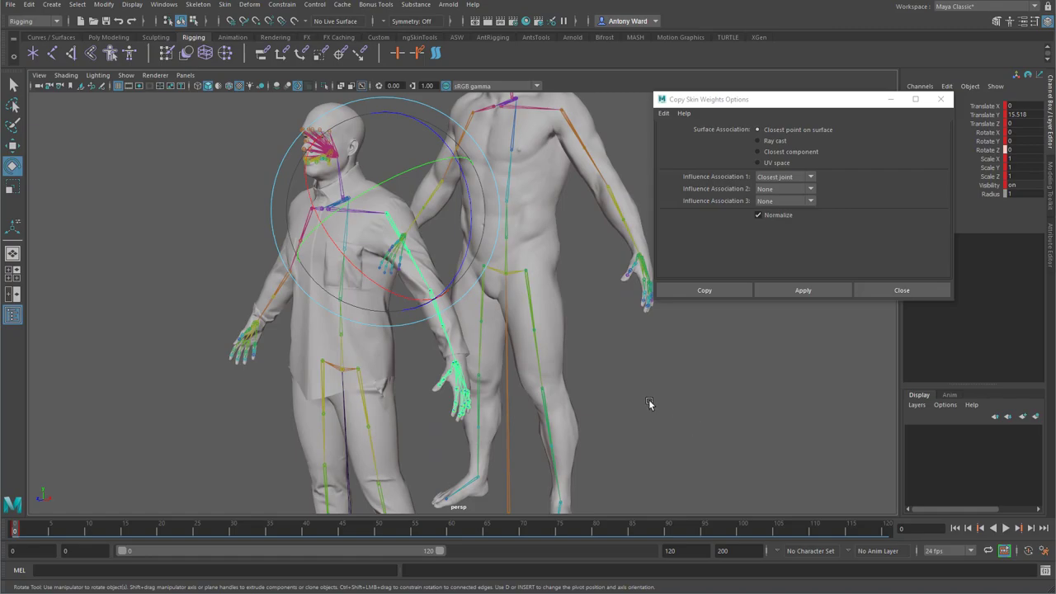
pyautogui.keyDown('alt'); pyautogui.moveTo(649, 403); pyautogui.dragTo(449, 396, button='right'); pyautogui.keyUp('alt')
pyautogui.keyDown('alt'); pyautogui.moveTo(449, 396); pyautogui.dragTo(477, 371, button='middle'); pyautogui.keyUp('alt')
pyautogui.click(654, 376)
# - Compare the two characters by selecting the clothed mesh and the larger Male_Body mesh in turn, and clear the selection
pyautogui.moveTo(502, 340)
pyautogui.keyDown('alt'); pyautogui.mouseDown()
pyautogui.moveTo(373, 328)
pyautogui.moveTo(509, 326)
pyautogui.moveTo(492, 335)
pyautogui.mouseUp(); pyautogui.keyUp('alt')
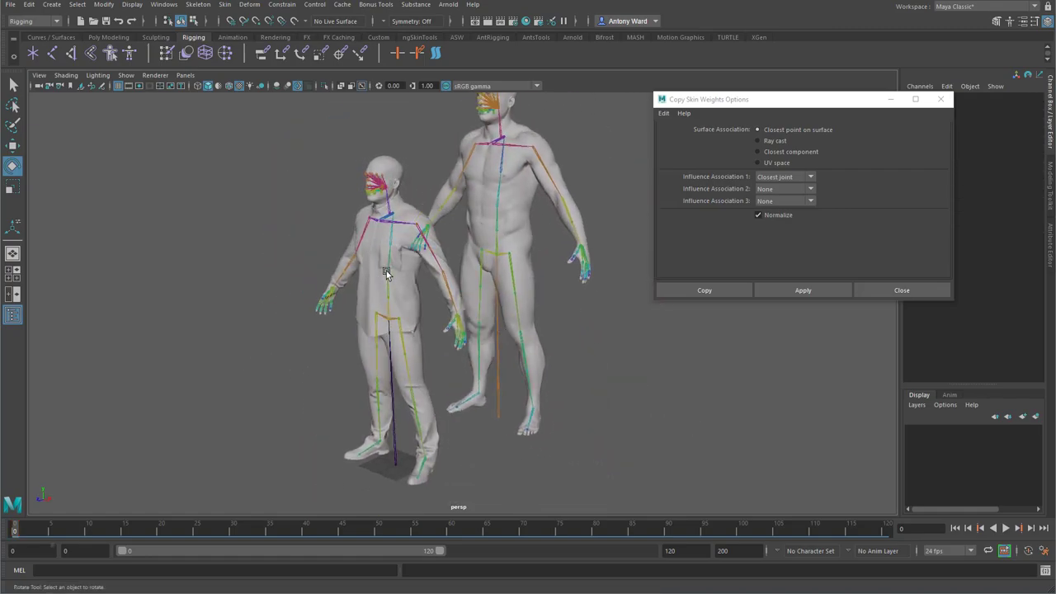
pyautogui.keyDown('alt'); pyautogui.moveTo(386, 274); pyautogui.dragTo(364, 207); pyautogui.keyUp('alt')
pyautogui.click(364, 205)
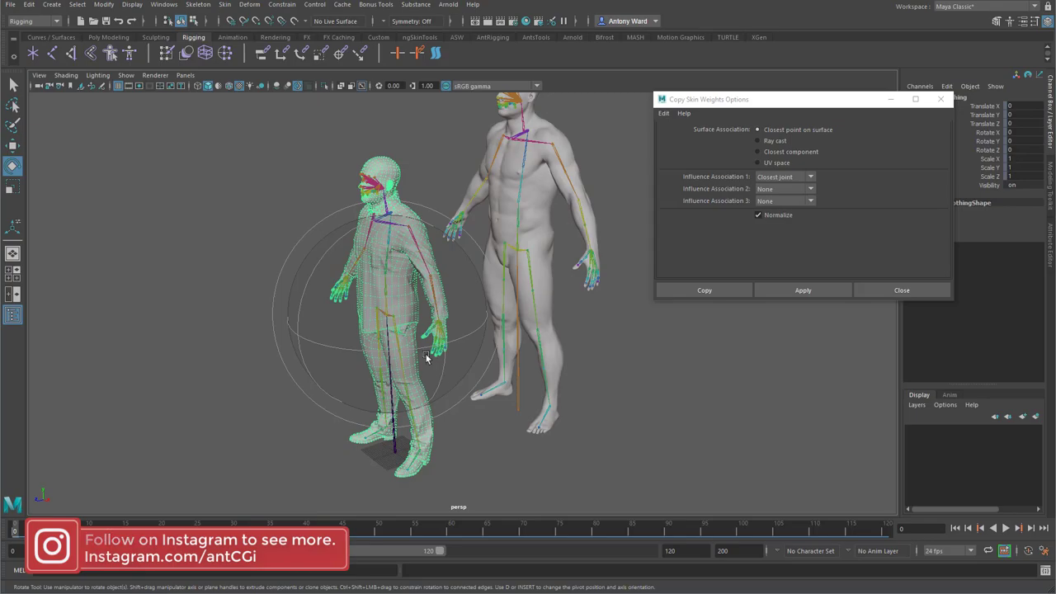
pyautogui.keyDown('alt'); pyautogui.moveTo(429, 315); pyautogui.dragTo(448, 301); pyautogui.keyUp('alt')
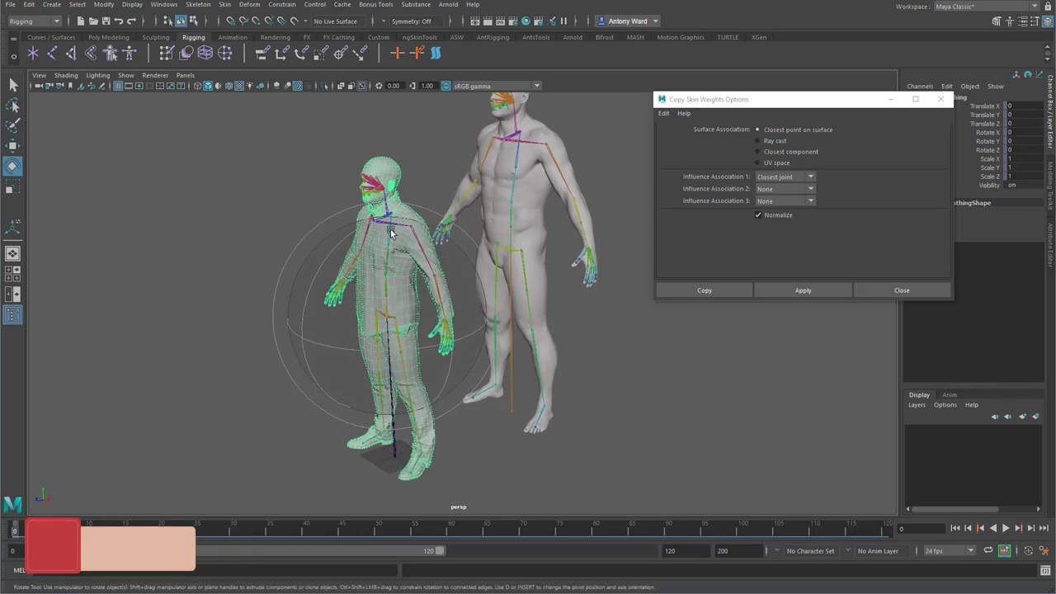
pyautogui.keyDown('alt'); pyautogui.moveTo(380, 318); pyautogui.dragTo(381, 296); pyautogui.keyUp('alt')
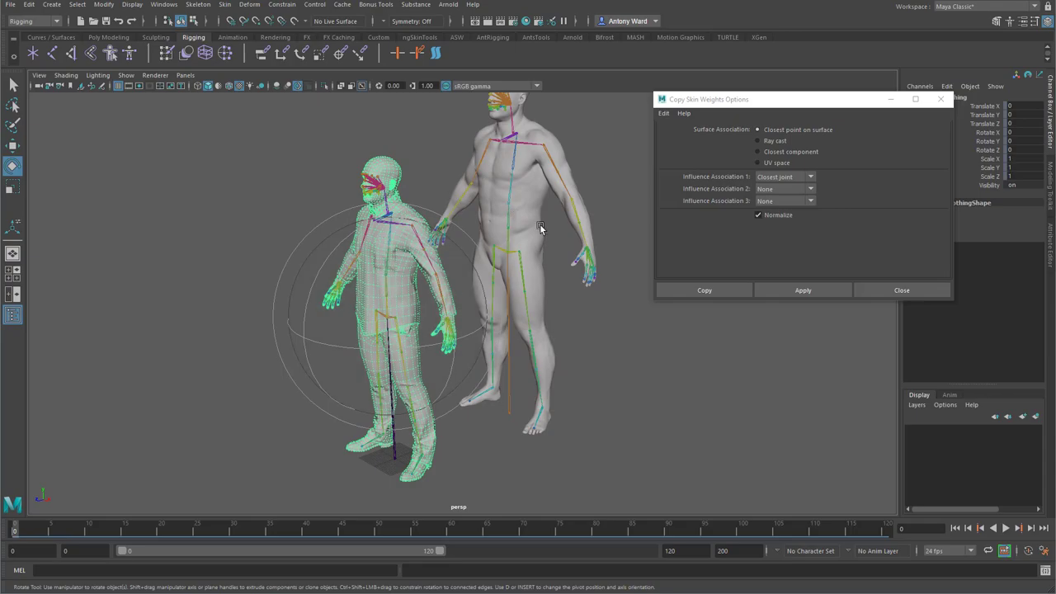
pyautogui.click(538, 198)
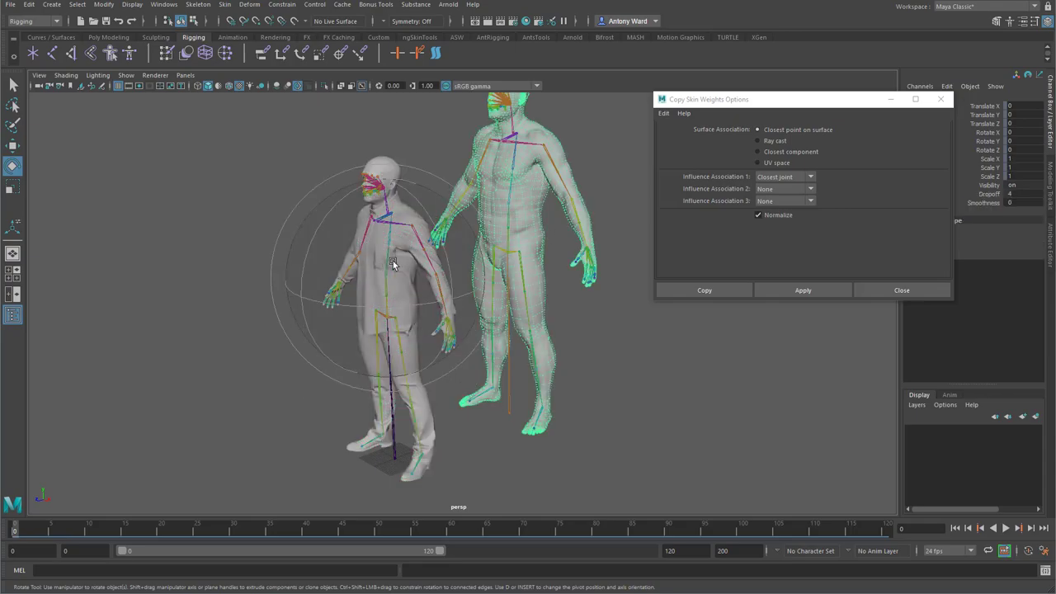
pyautogui.click(130, 279)
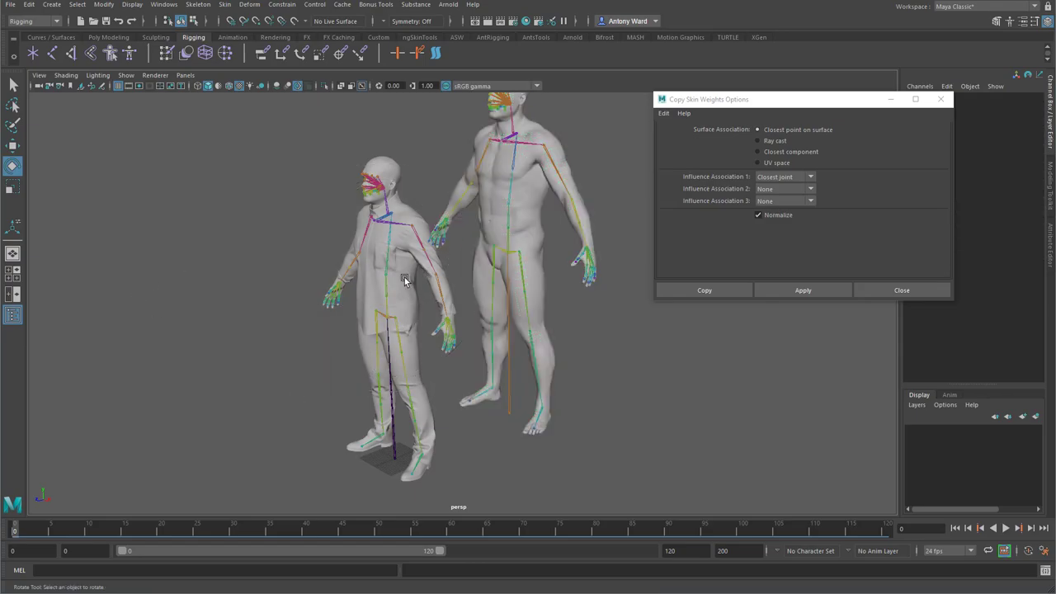